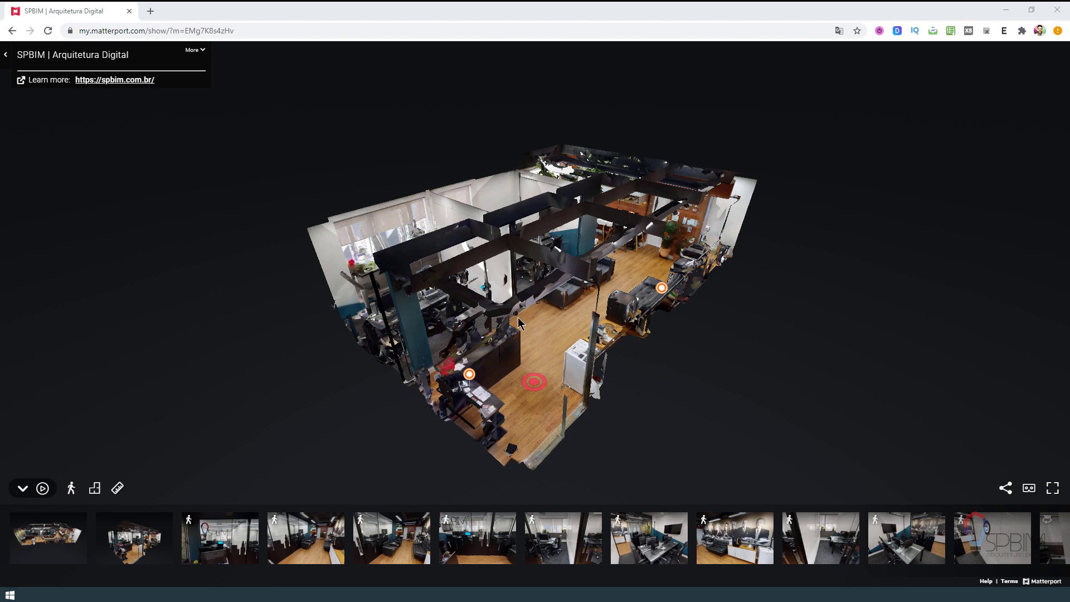
Examine the 3D dollhouse model of the scanned office from all sides.
left_click_drag(518, 318, 479, 390)
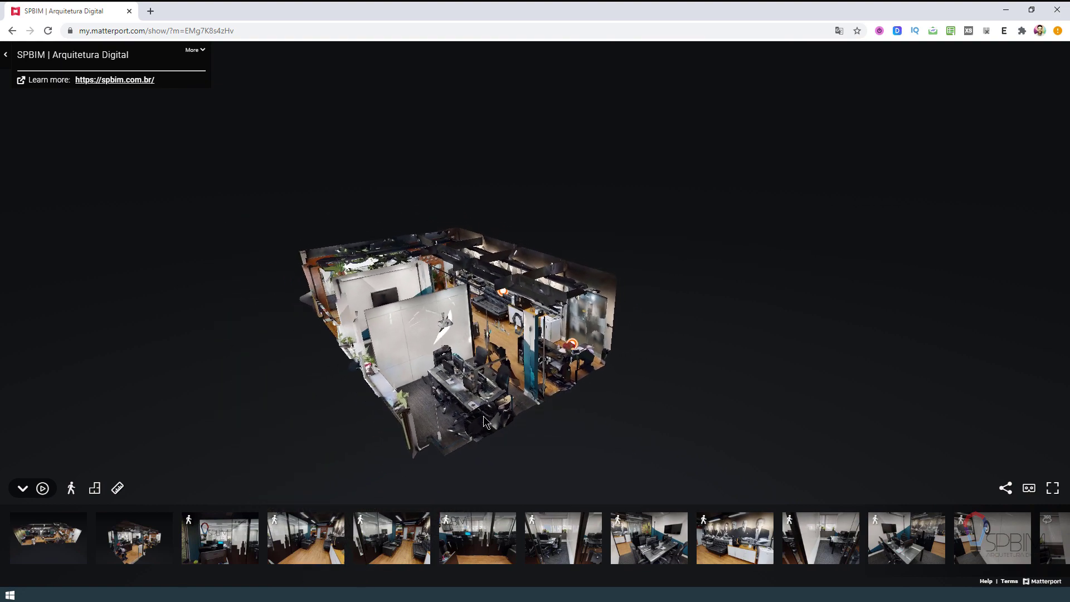
scroll(507, 374, "up", 5)
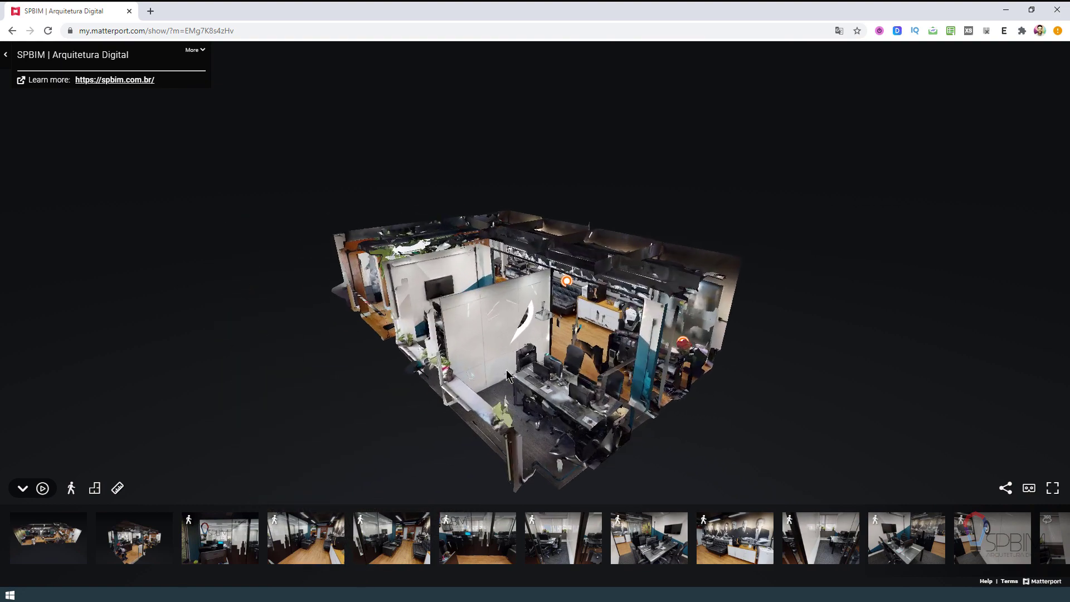
left_click_drag(508, 357, 444, 367)
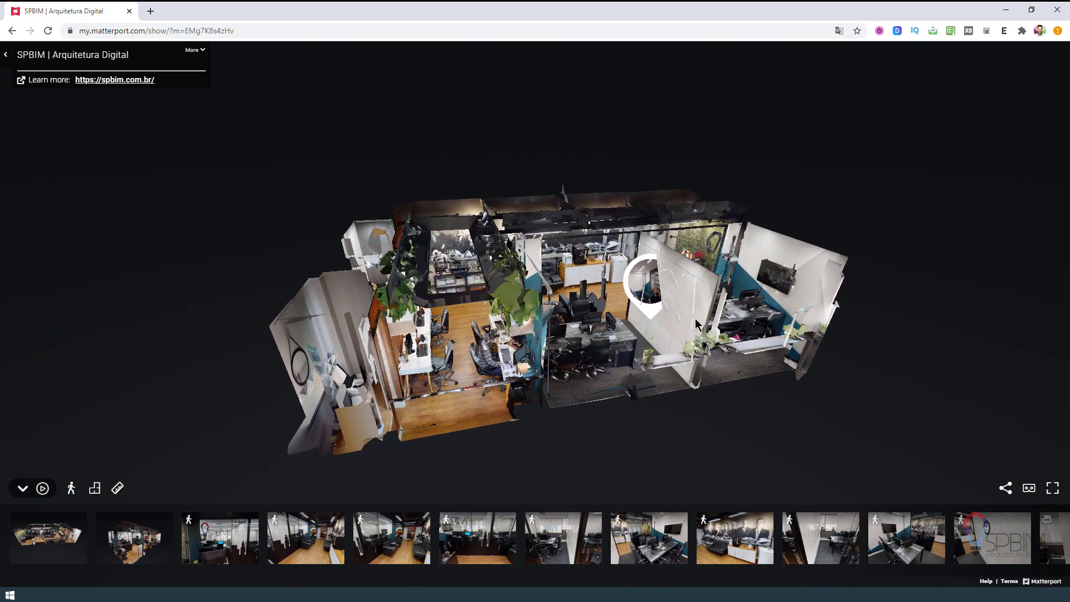
left_click_drag(453, 326, 717, 308)
scroll(650, 323, "down", 5)
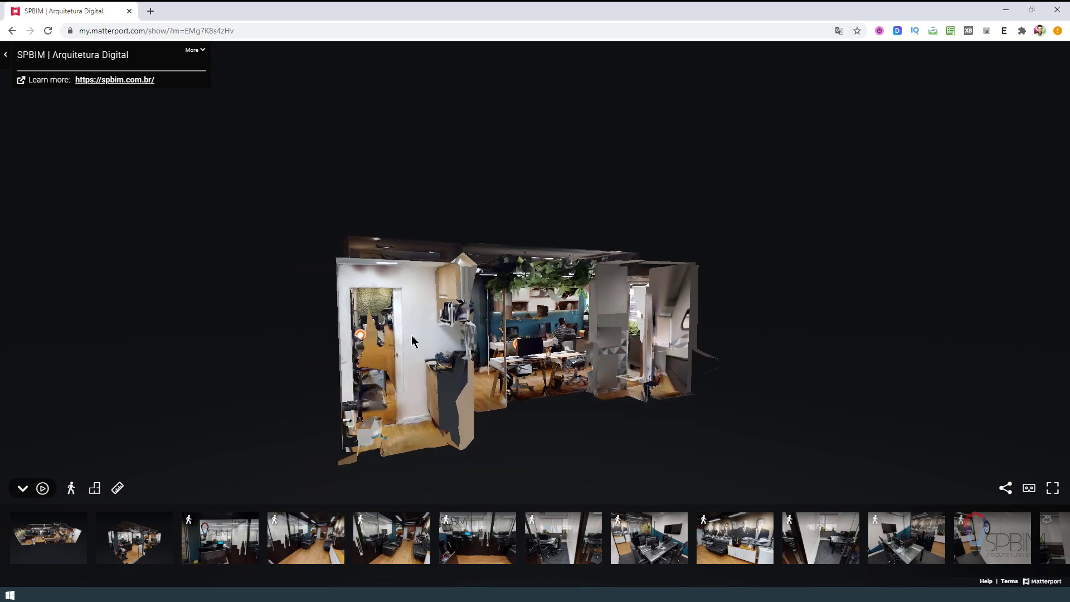
left_click_drag(418, 348, 566, 359)
left_click(566, 363)
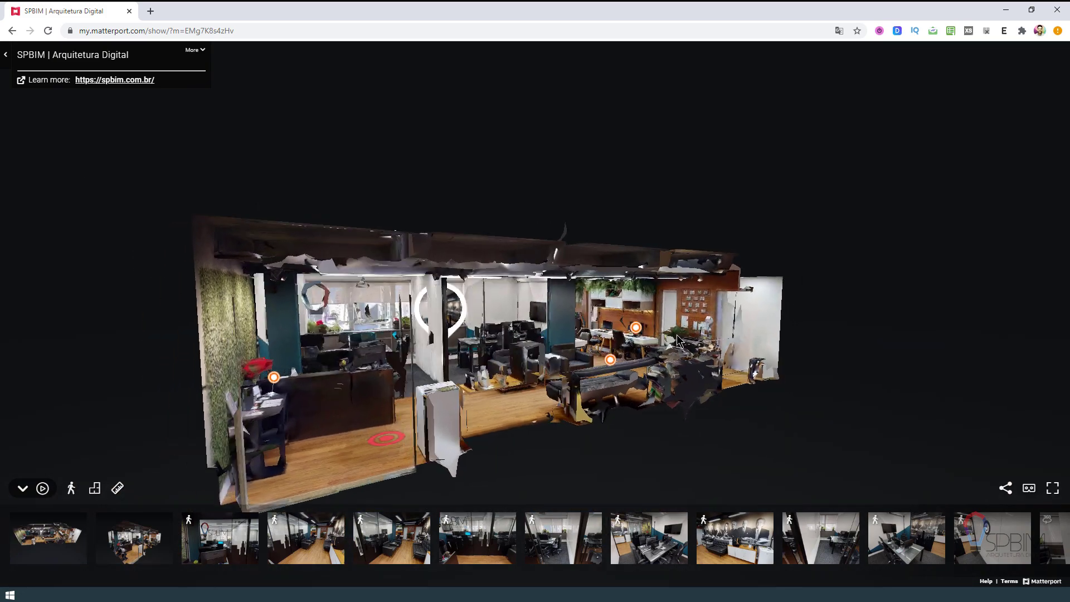
scroll(460, 389, "down", 5)
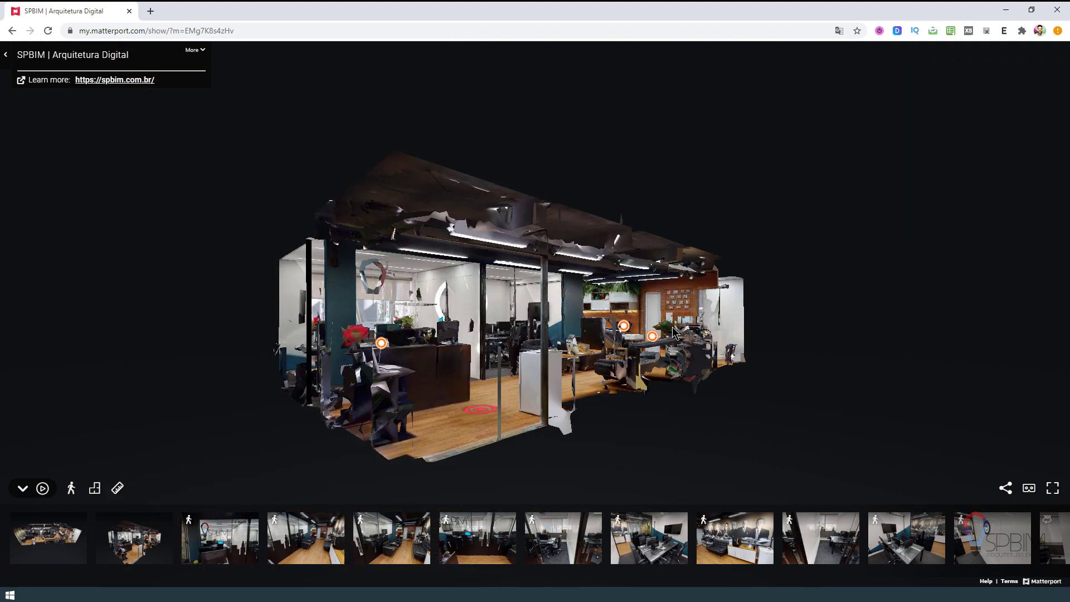
Enter the virtual tour at floor level and look around the reception, lounge and glass-walled meeting rooms.
left_click(486, 407)
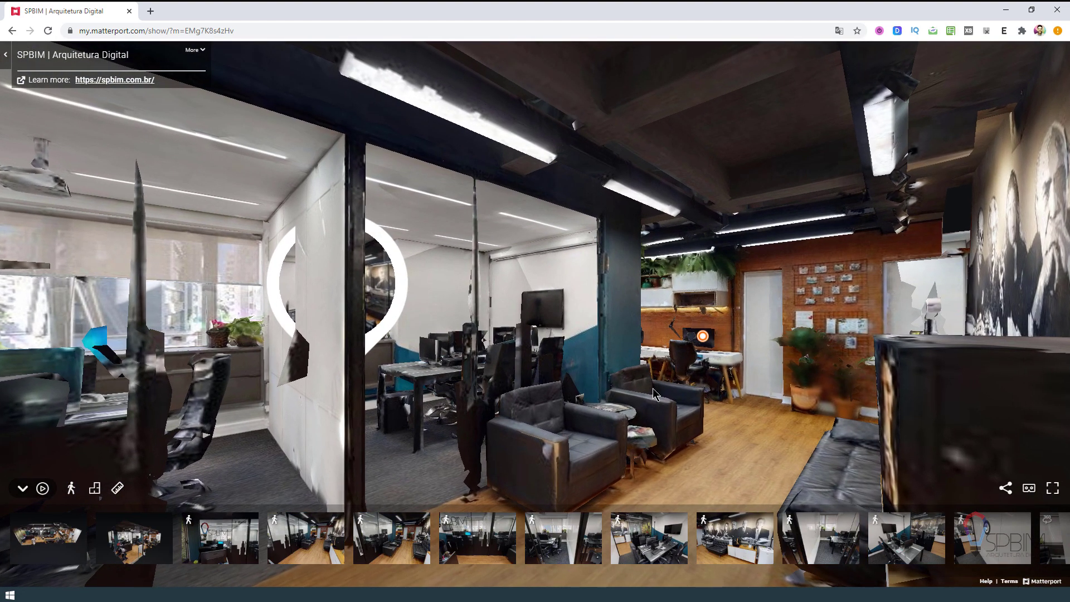
left_click_drag(674, 412, 479, 415)
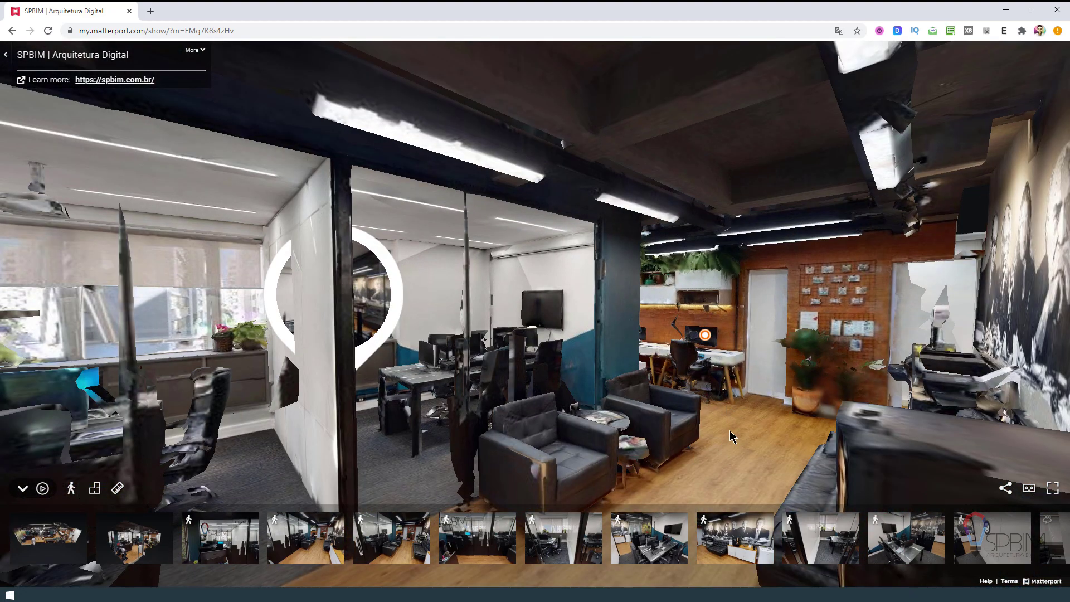
left_click(700, 397)
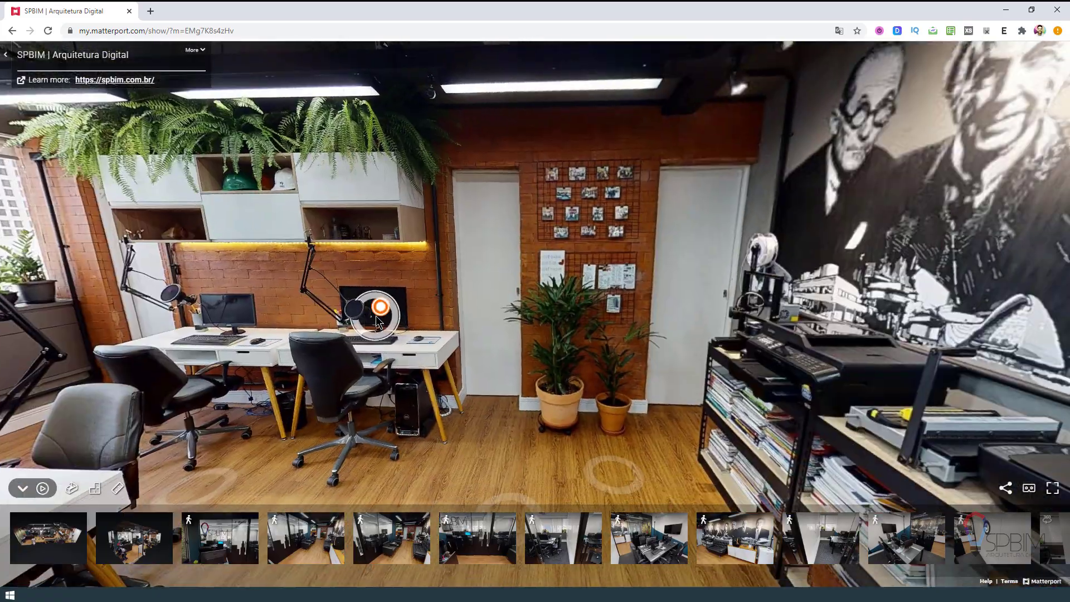
left_click_drag(376, 317, 904, 321)
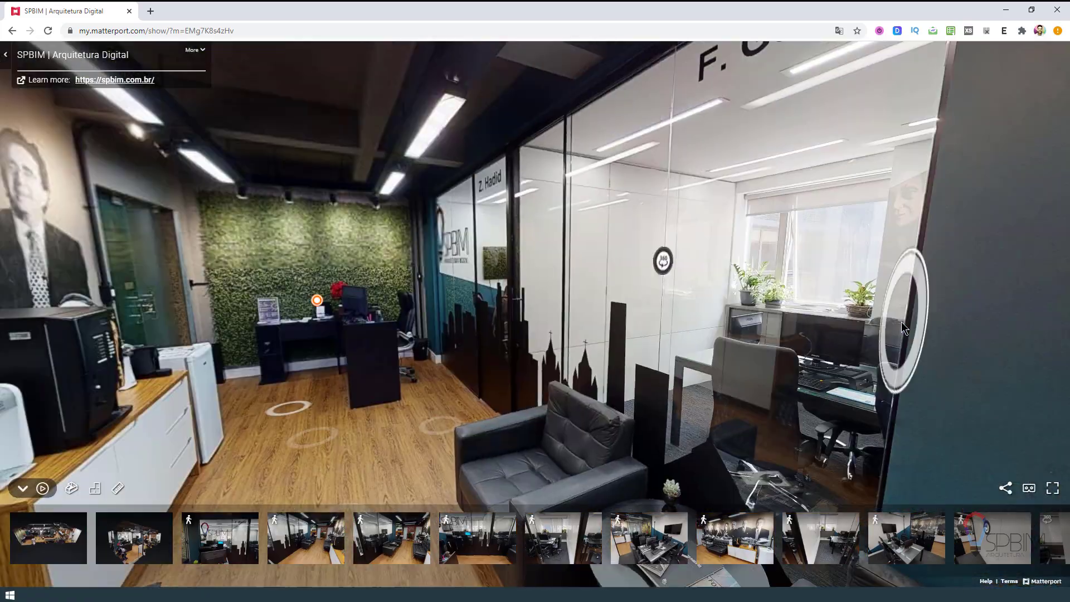
left_click(362, 419)
left_click_drag(535, 357, 273, 385)
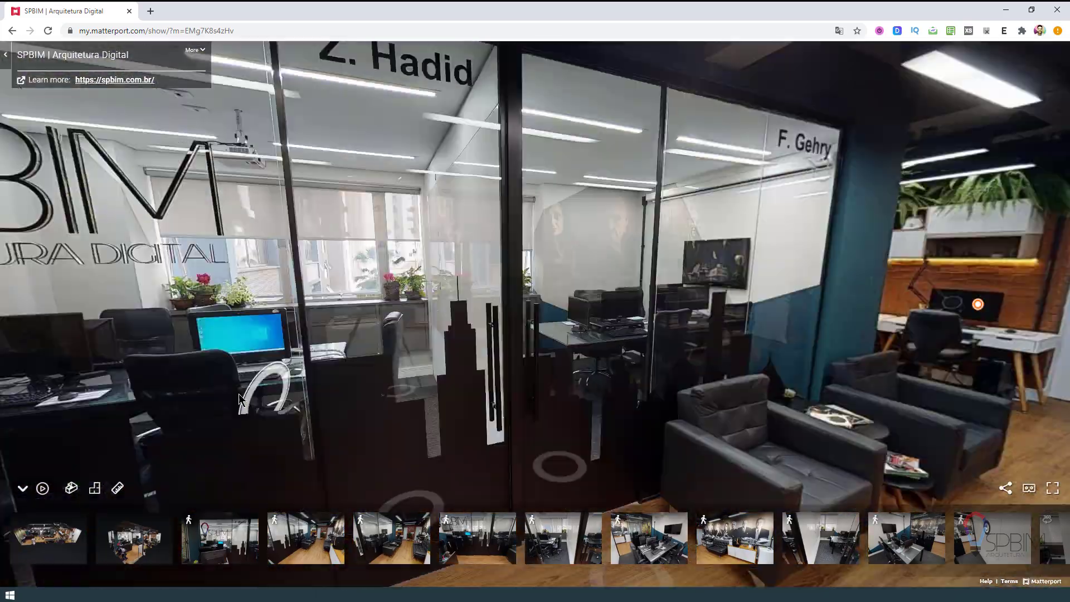
left_click_drag(510, 410, 248, 402)
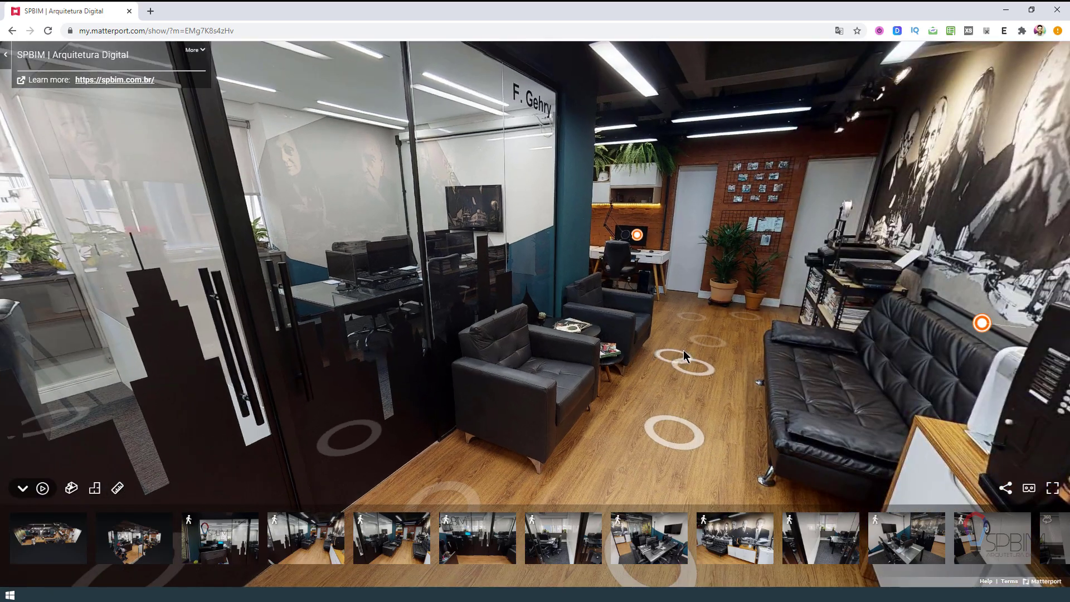
Walk through the tour past the lounge to the brick-walled workstation area and its plant-lined window.
scroll(686, 329, "down", 3)
left_click(686, 329)
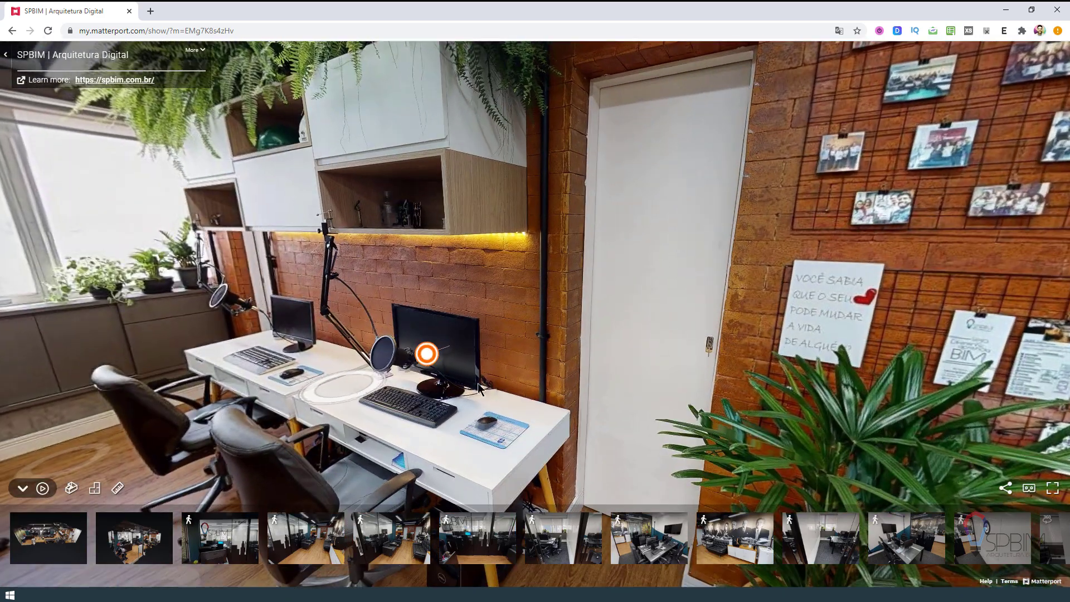
left_click_drag(312, 394, 518, 398)
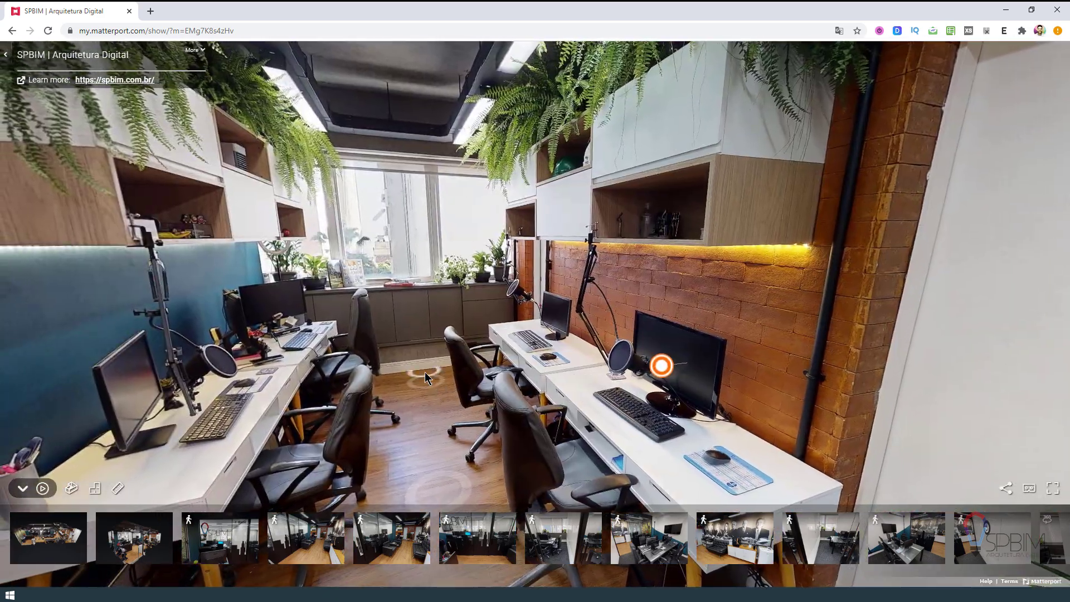
left_click(424, 372)
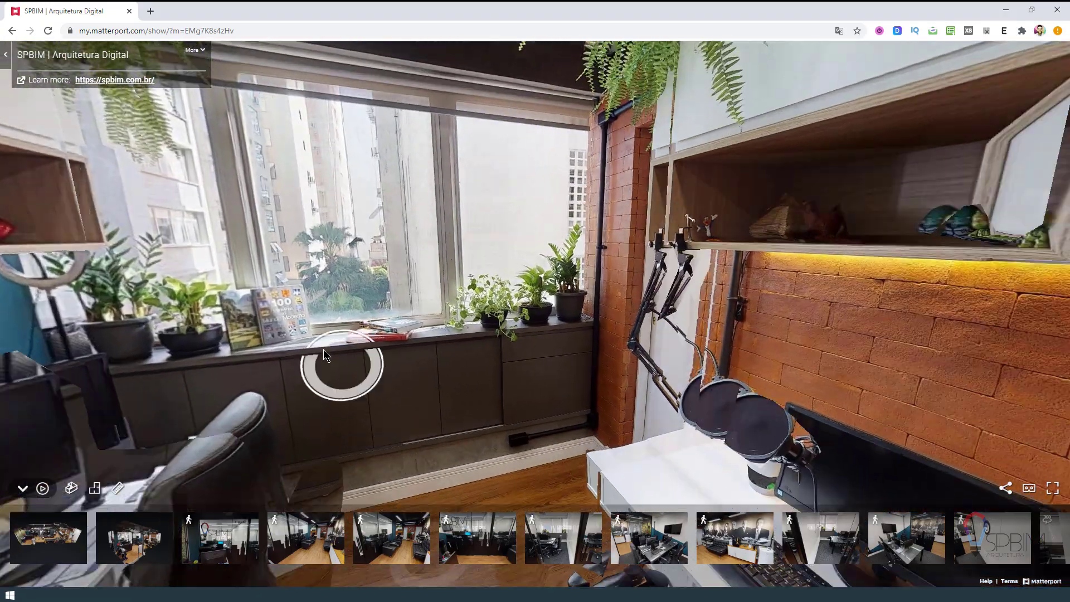
left_click(323, 349)
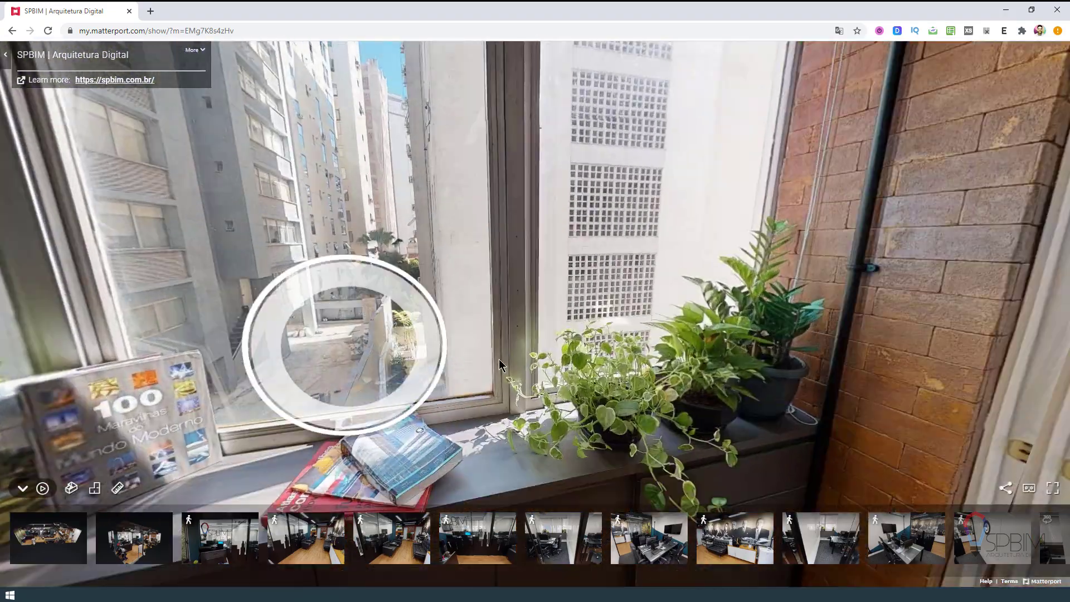
left_click_drag(378, 358, 469, 390)
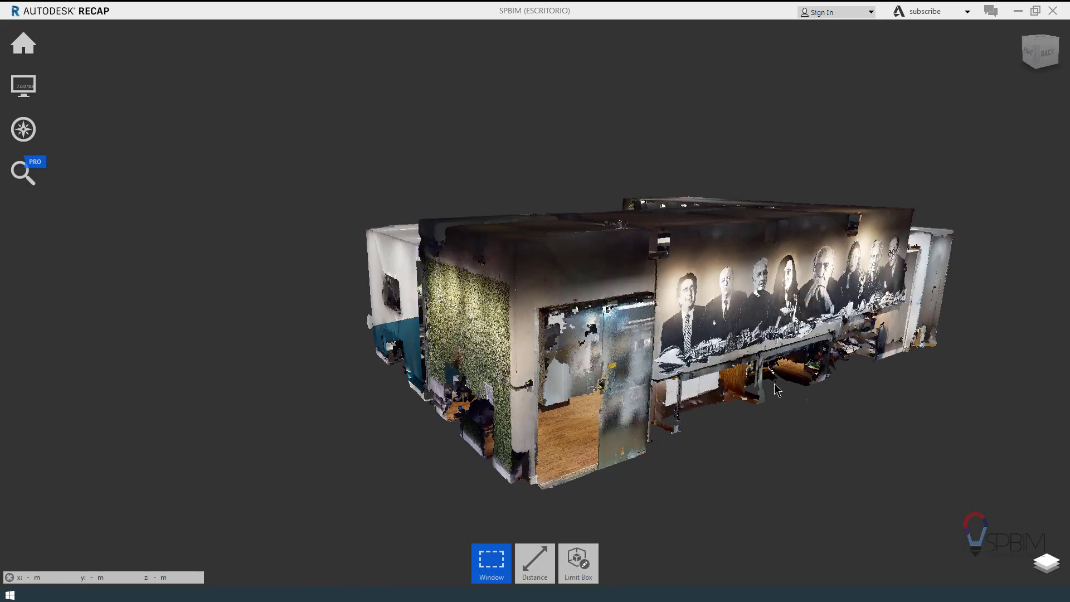
Switch to Autodesk ReCap and inspect the SPBIM (ESCRITORIO) point cloud from the entrance through the interior rooms.
scroll(855, 377, "up", 2)
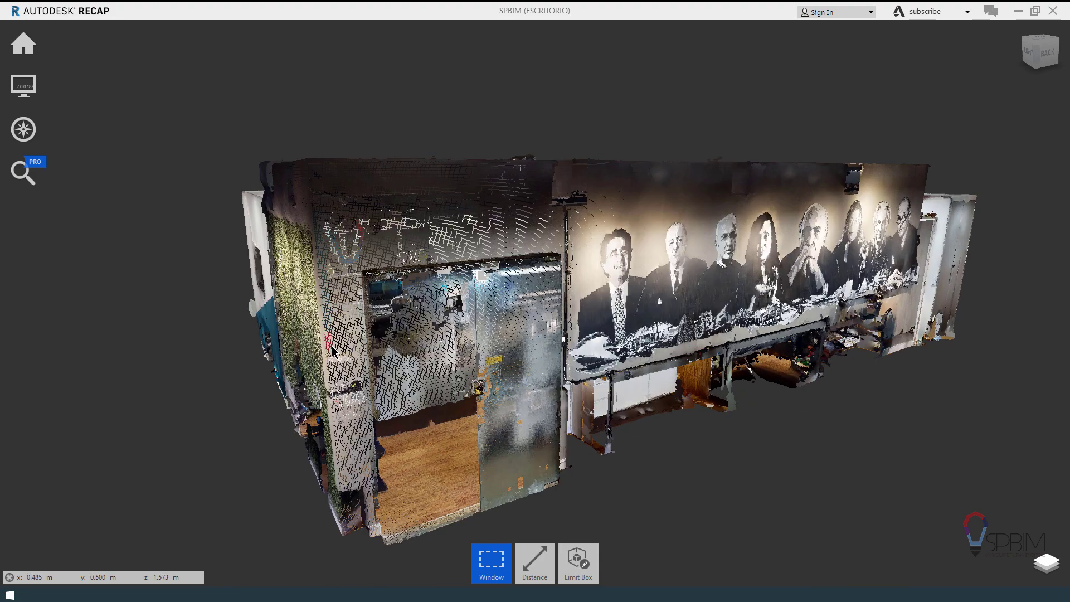
left_click_drag(332, 350, 456, 431)
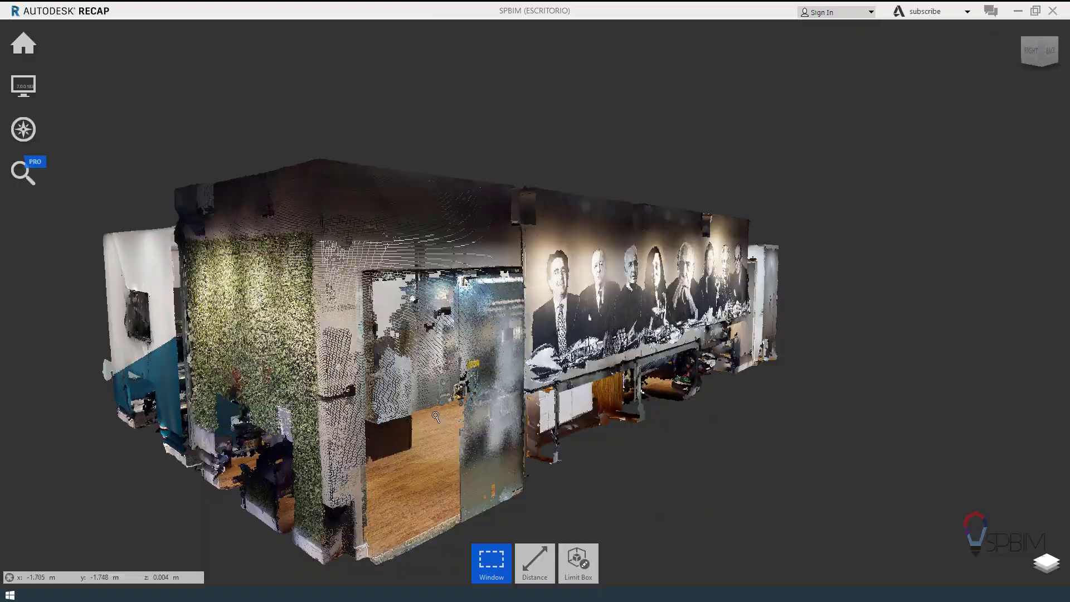
scroll(436, 417, "up", 10)
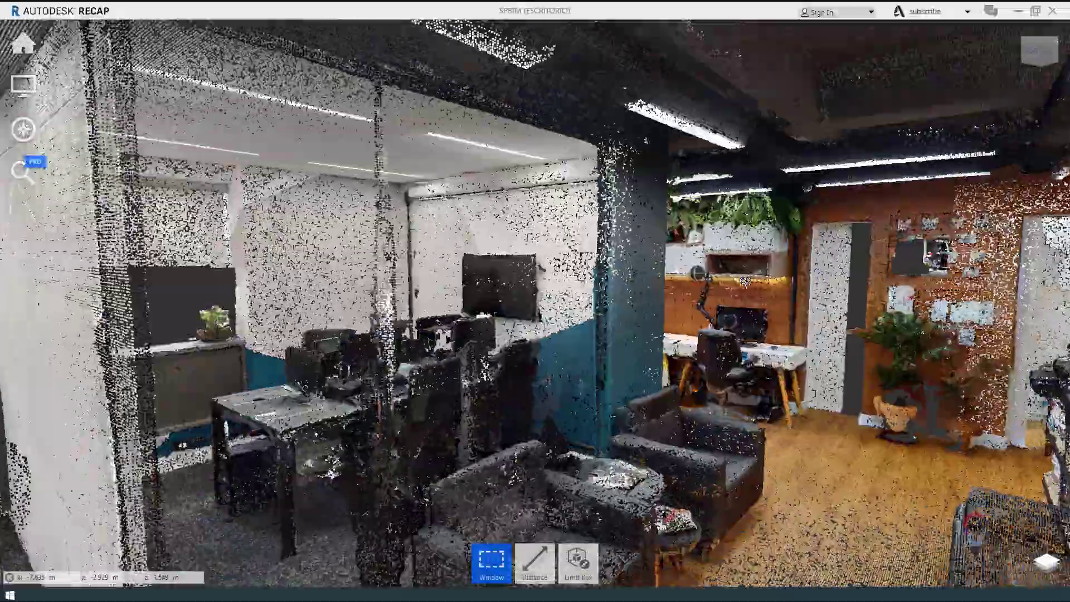
left_click_drag(744, 281, 223, 366)
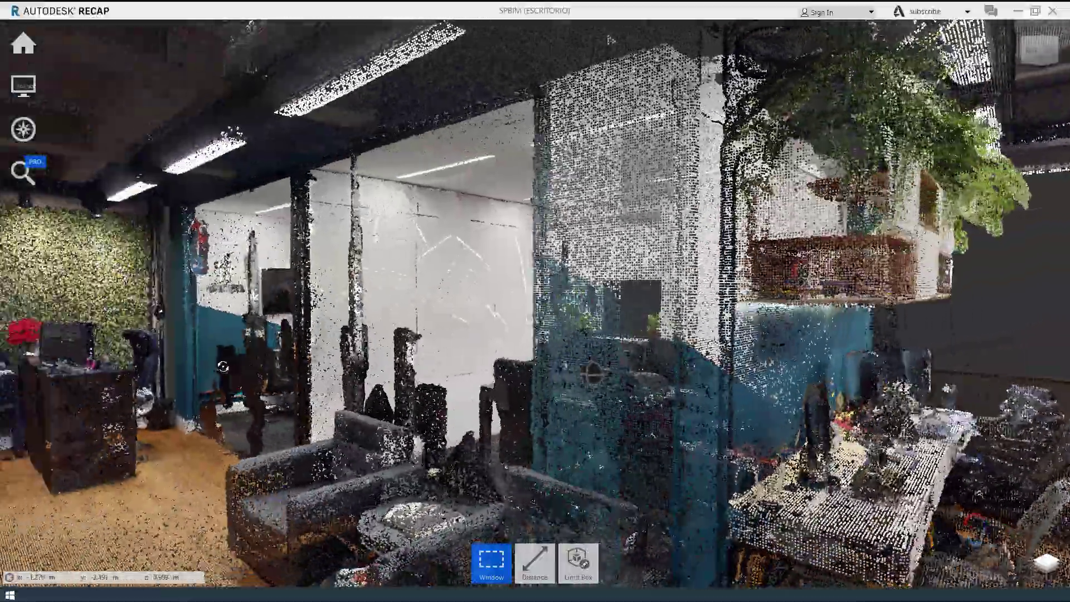
scroll(223, 366, "up", 10)
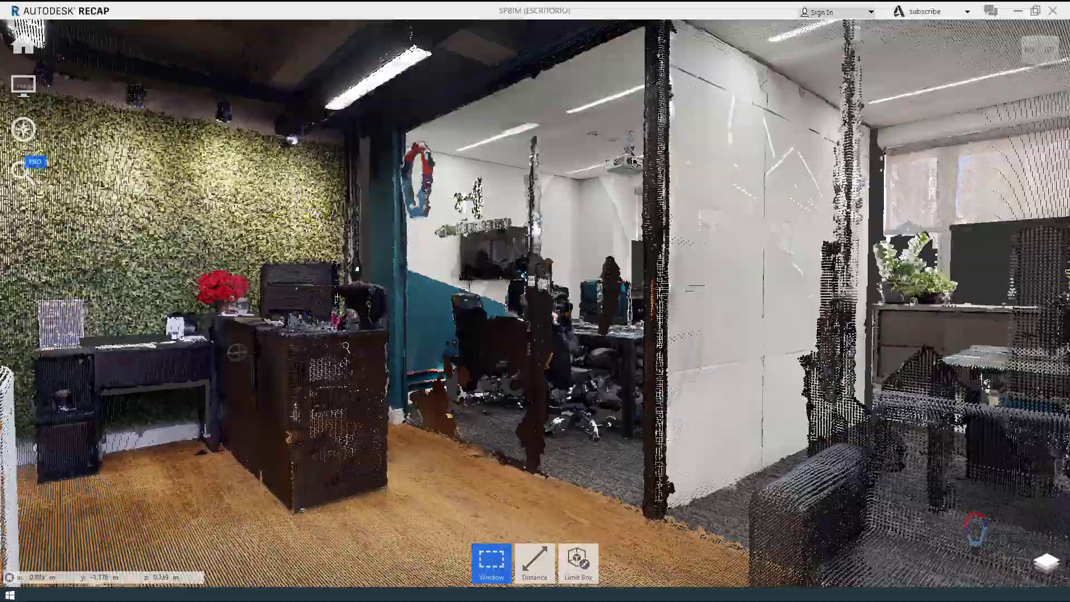
scroll(346, 347, "up", 10)
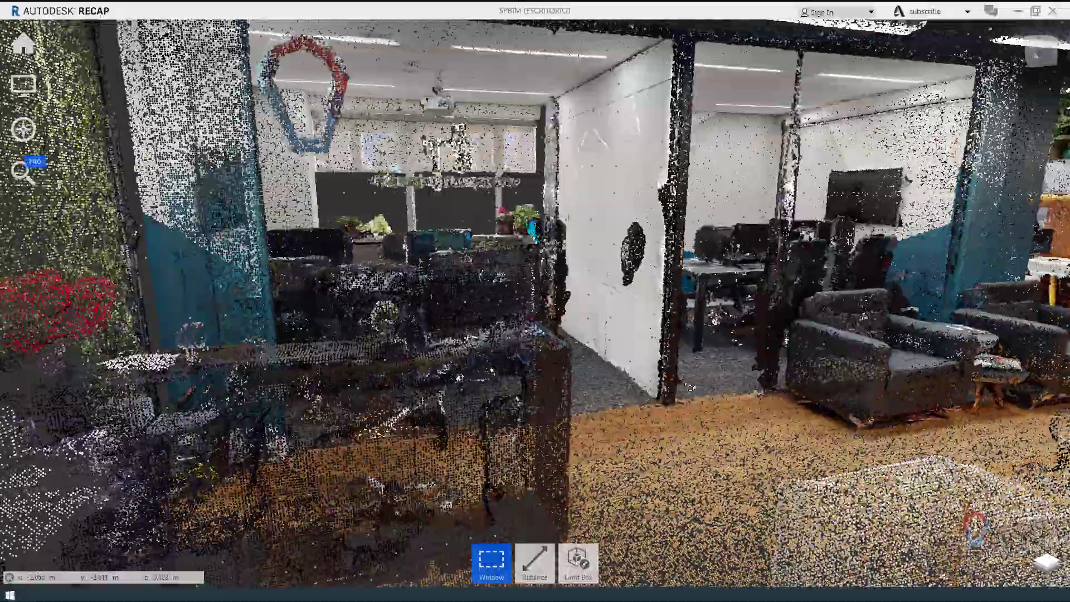
scroll(715, 379, "up", 8)
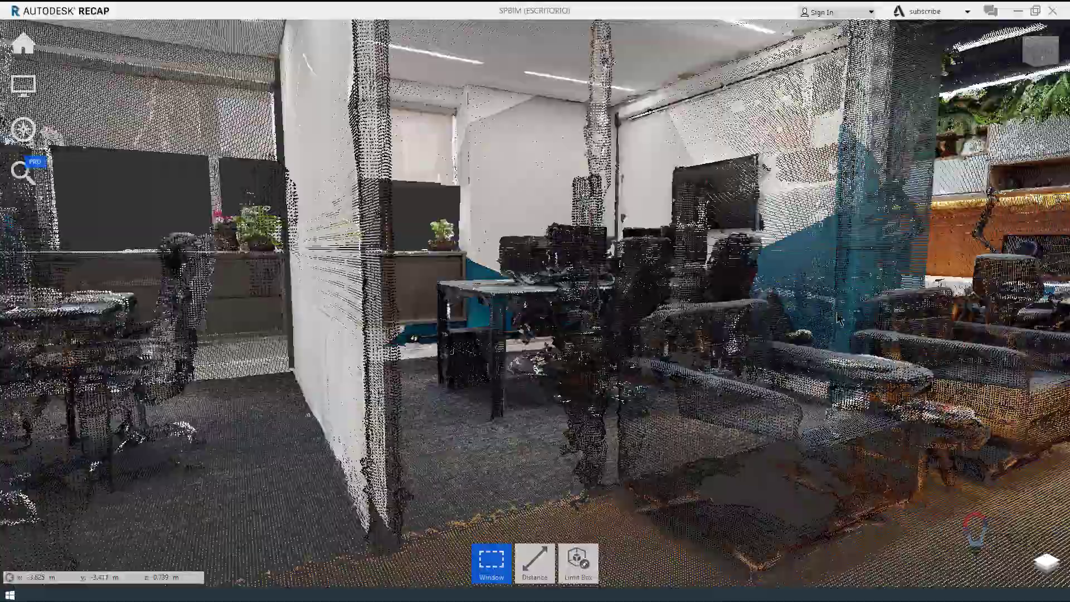
scroll(839, 319, "up", 10)
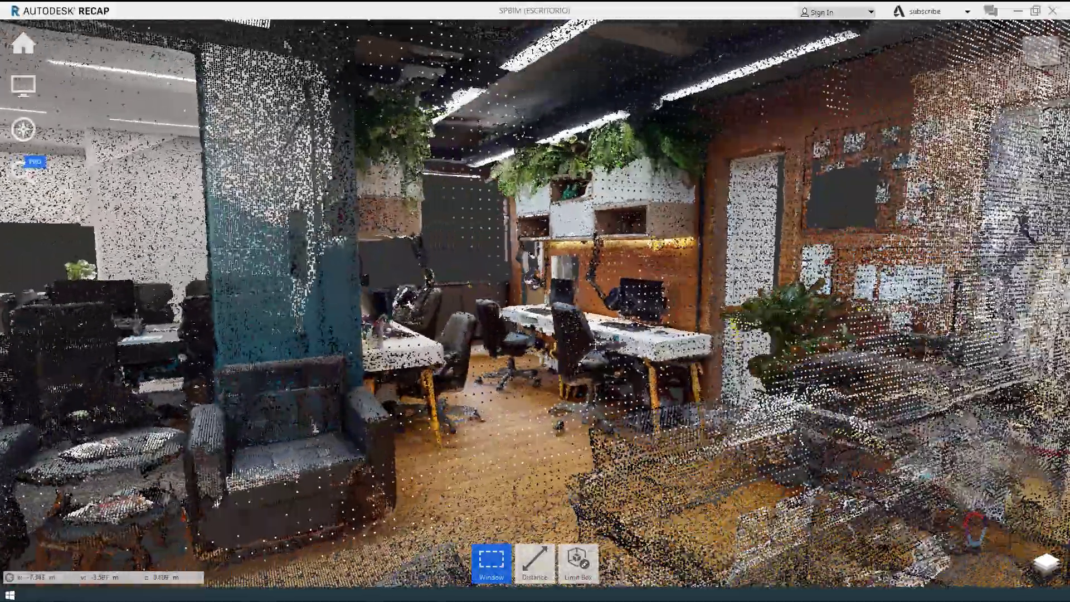
scroll(594, 344, "up", 10)
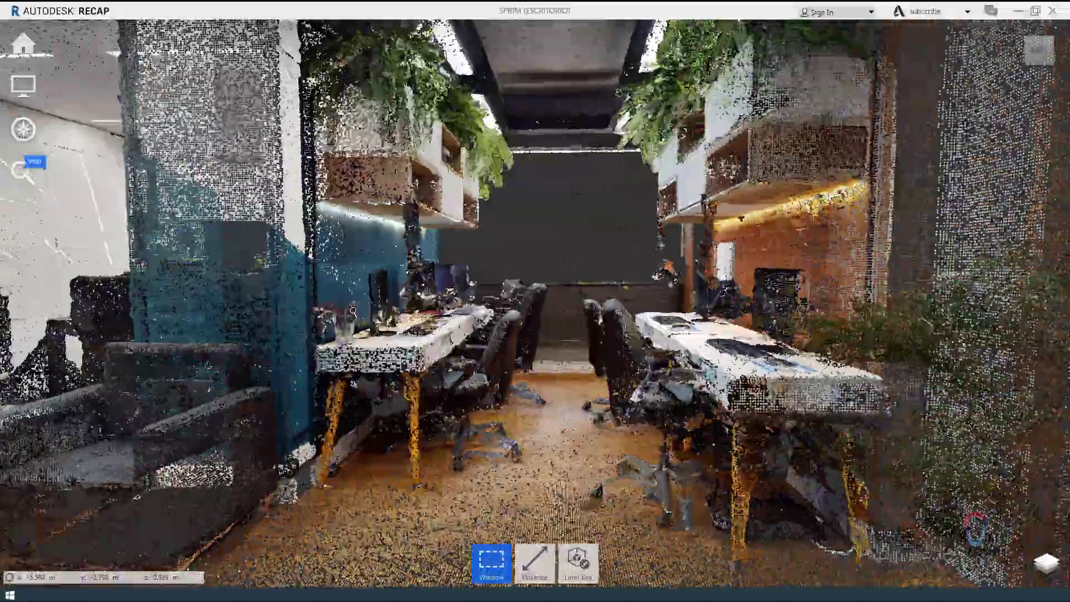
scroll(352, 312, "up", 2)
middle_click_drag(439, 361, 703, 363)
middle_click_drag(239, 356, 442, 351, "shift")
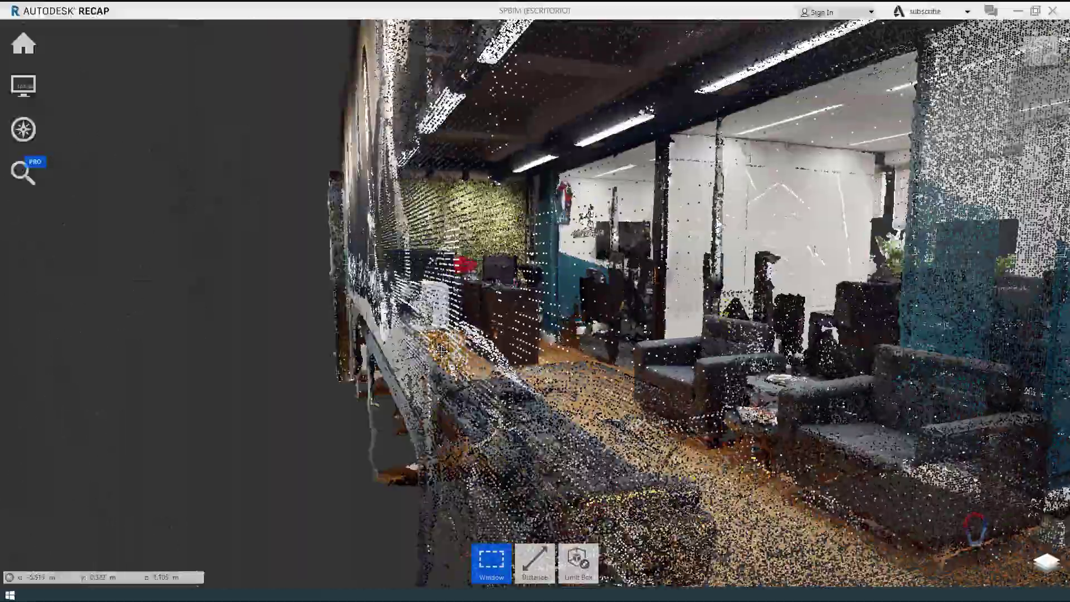
Examine the office point cloud's exterior from several sides, including the green wall, entrance door and portrait mural.
scroll(442, 351, "down", 10)
scroll(324, 306, "up", 3)
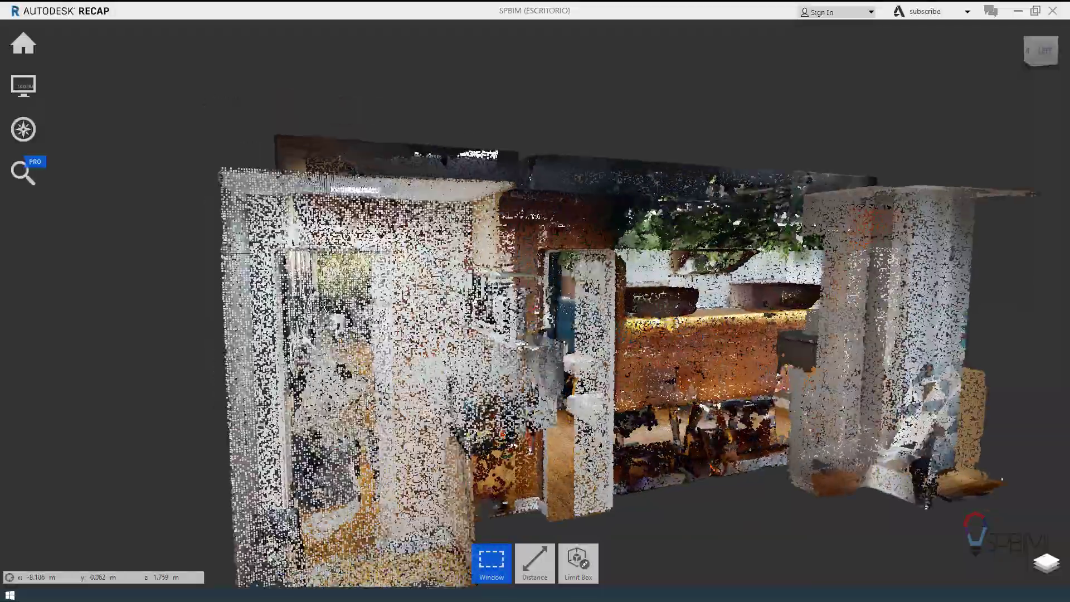
scroll(324, 305, "up", 4)
scroll(260, 331, "down", 8)
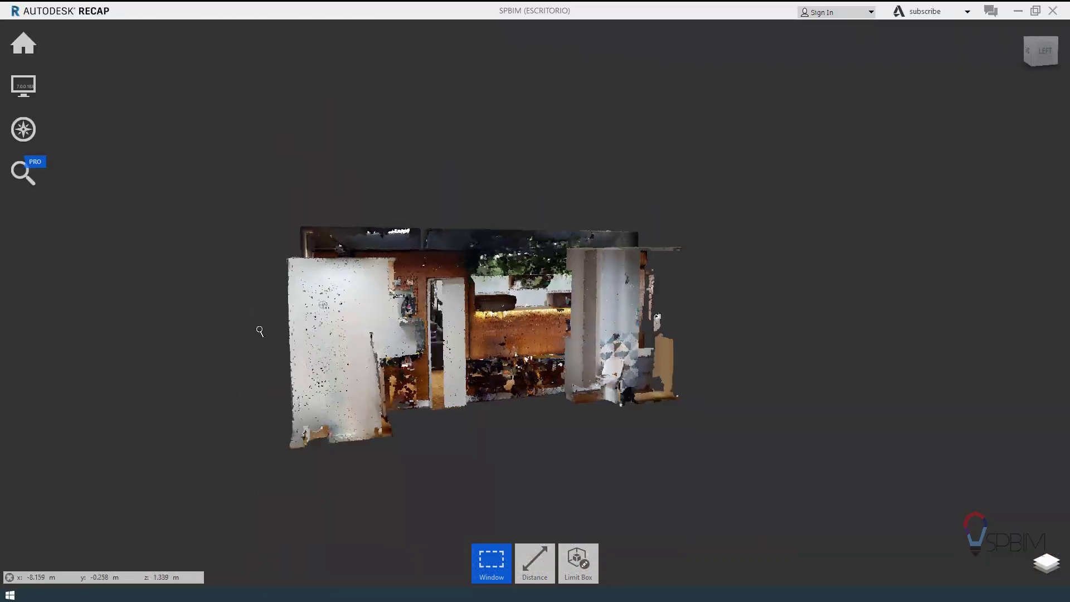
middle_click_drag(260, 331, 347, 338, "shift")
scroll(248, 311, "up", 3)
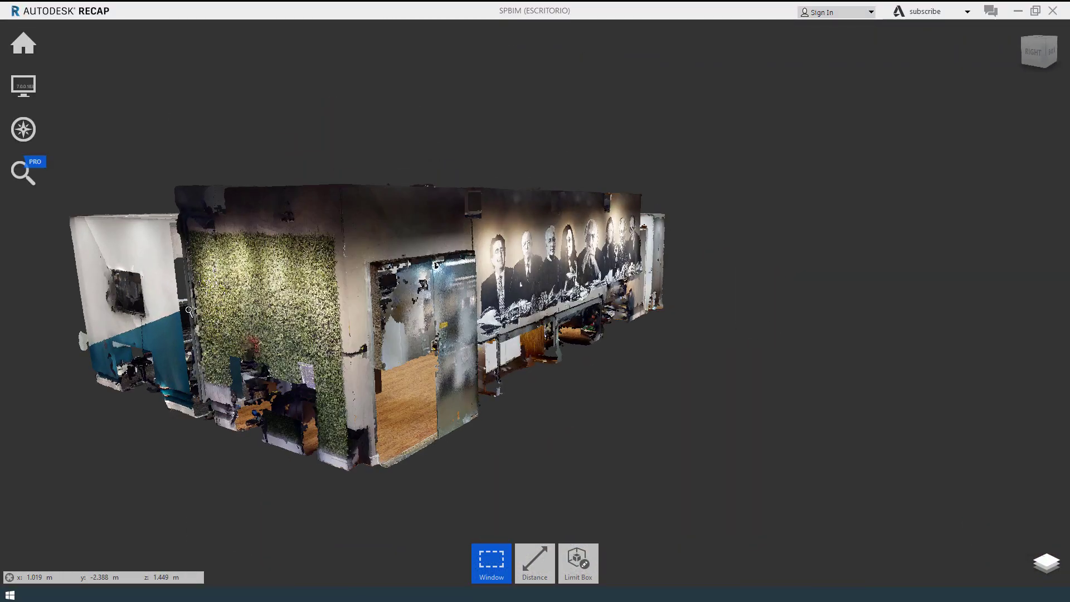
scroll(479, 320, "up", 5)
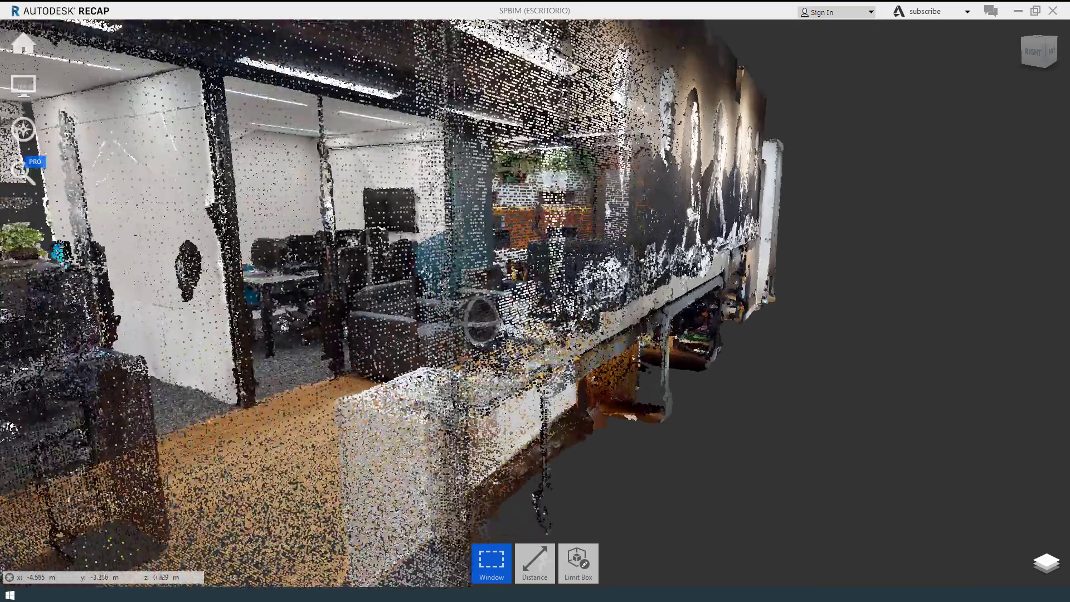
middle_click_drag(480, 319, 481, 287, "shift")
scroll(676, 293, "down", 8)
mouse_move(812, 368)
middle_mouse_down("shift")
mouse_move(909, 380)
mouse_move(1037, 370)
mouse_move(1008, 383)
mouse_move(644, 279)
middle_mouse_up("shift")
scroll(970, 384, "down", 4)
scroll(1021, 397, "up", 2)
middle_click_drag(523, 286, 527, 293)
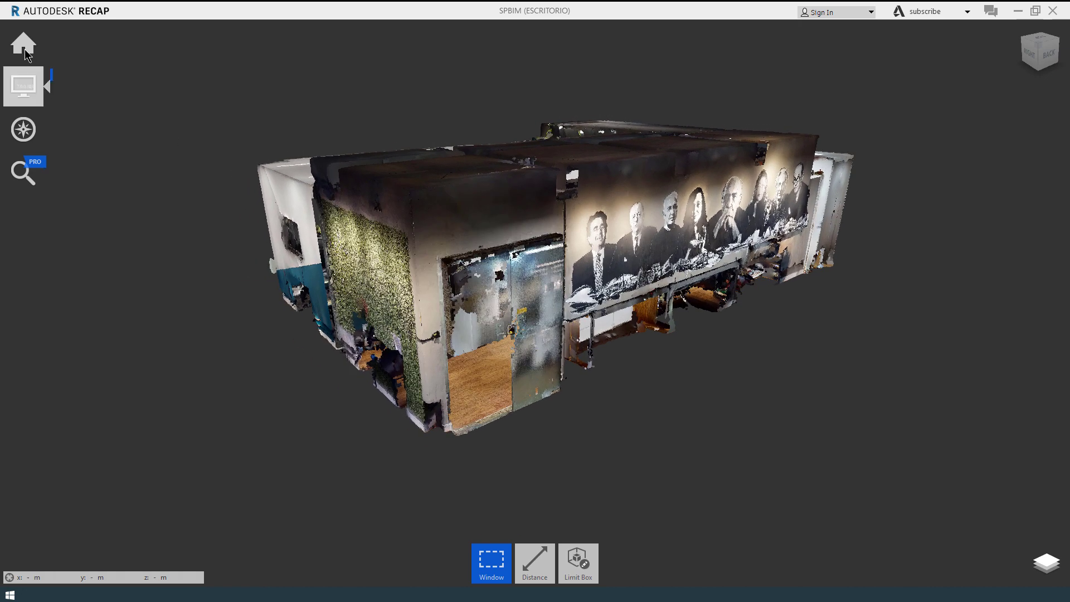
Export the point cloud as a unified RCP file named SPBIM (ESCRITORIO).rcp in the NUVEM SPBIM ESCRITORIO folder.
mouse_move(25, 50)
mouse_move(284, 54)
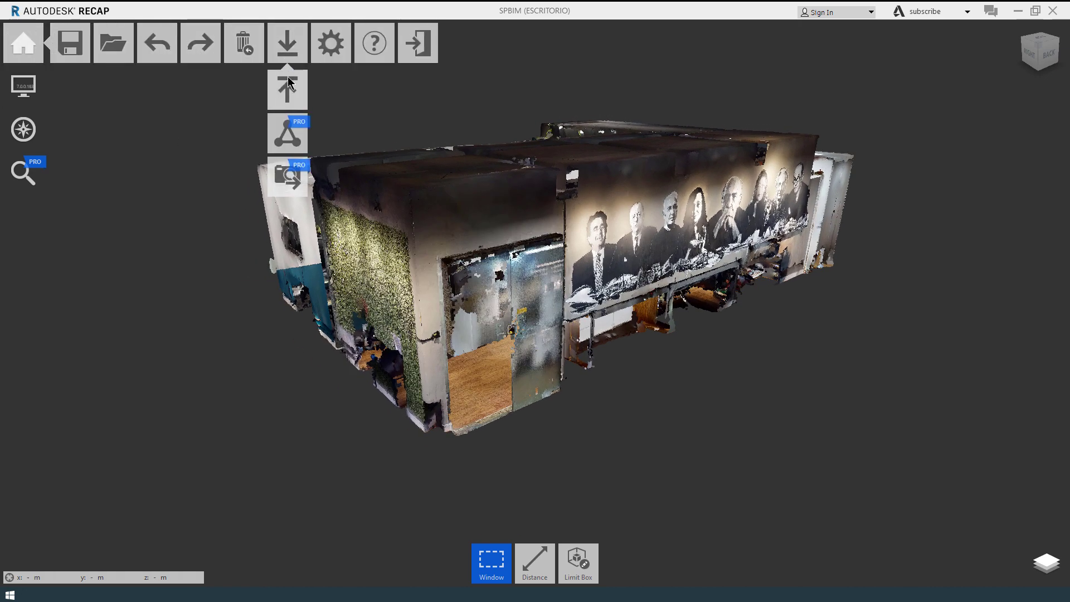
left_click(288, 85)
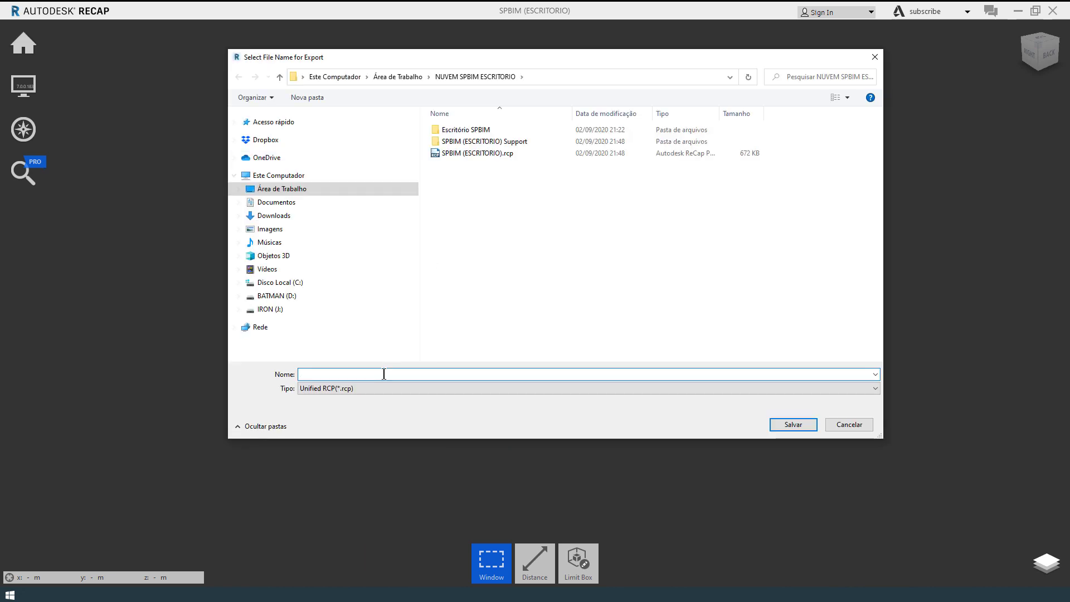
left_click(479, 153)
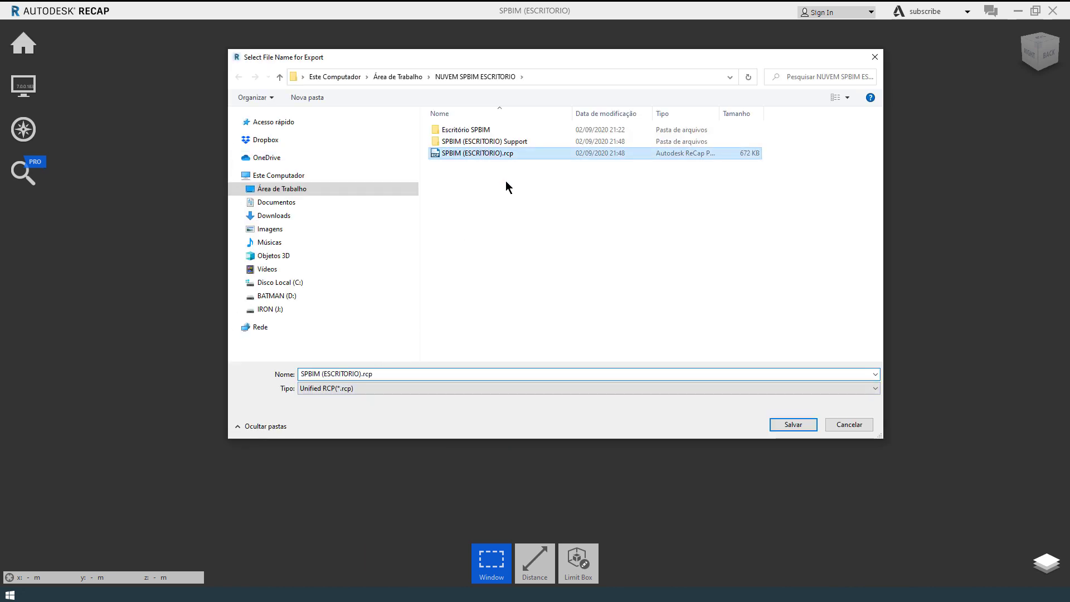
left_click(793, 425)
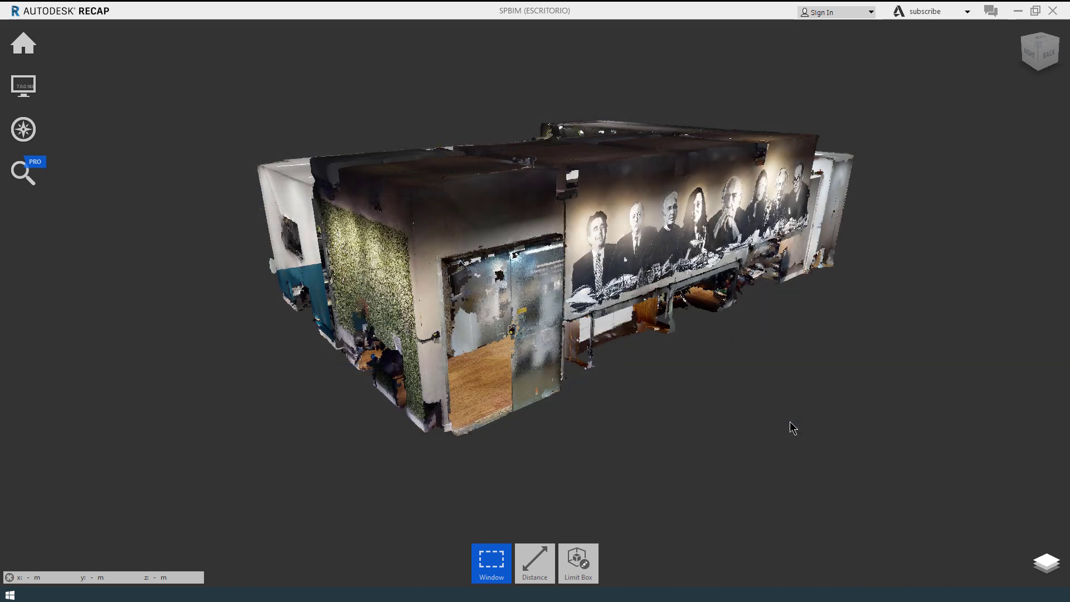
Switch to Revit and create a new project from the Modelo de arquitetura template.
left_click(1016, 12)
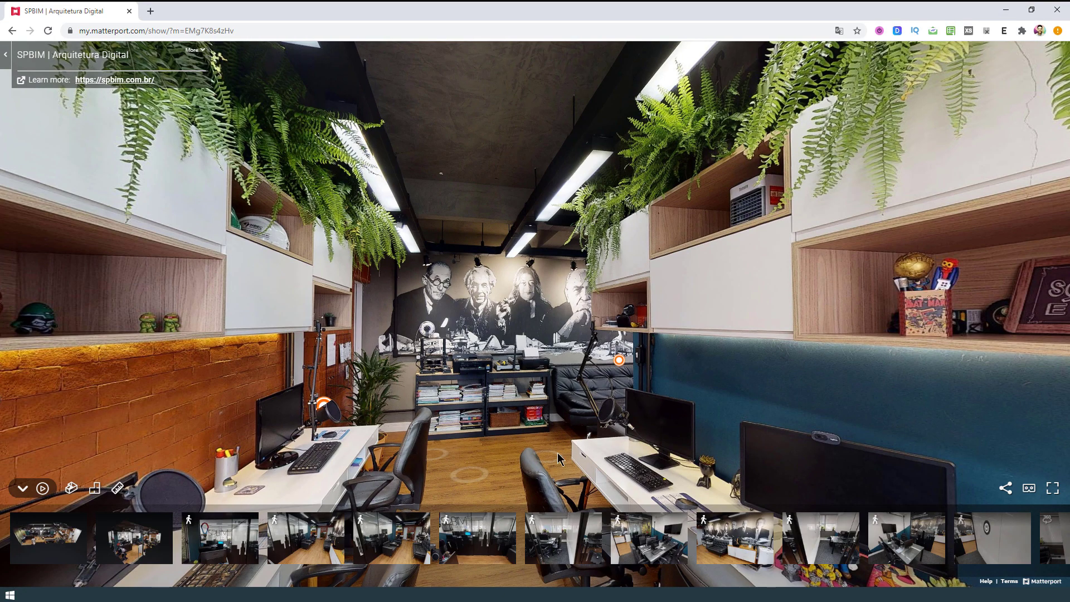
left_click(356, 595)
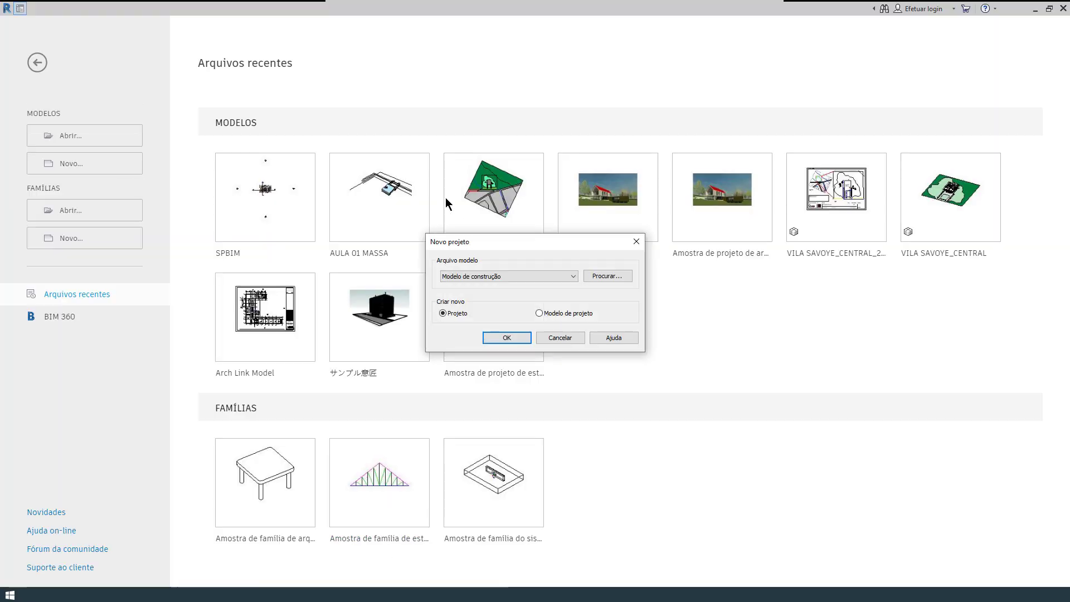
left_click(478, 276)
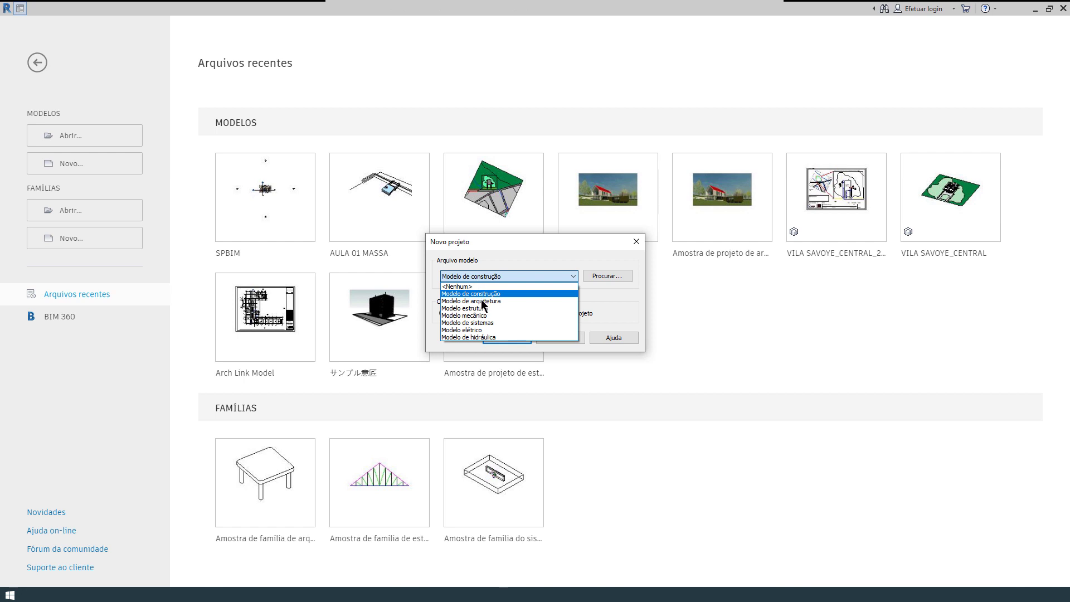
left_click(483, 301)
left_click(501, 338)
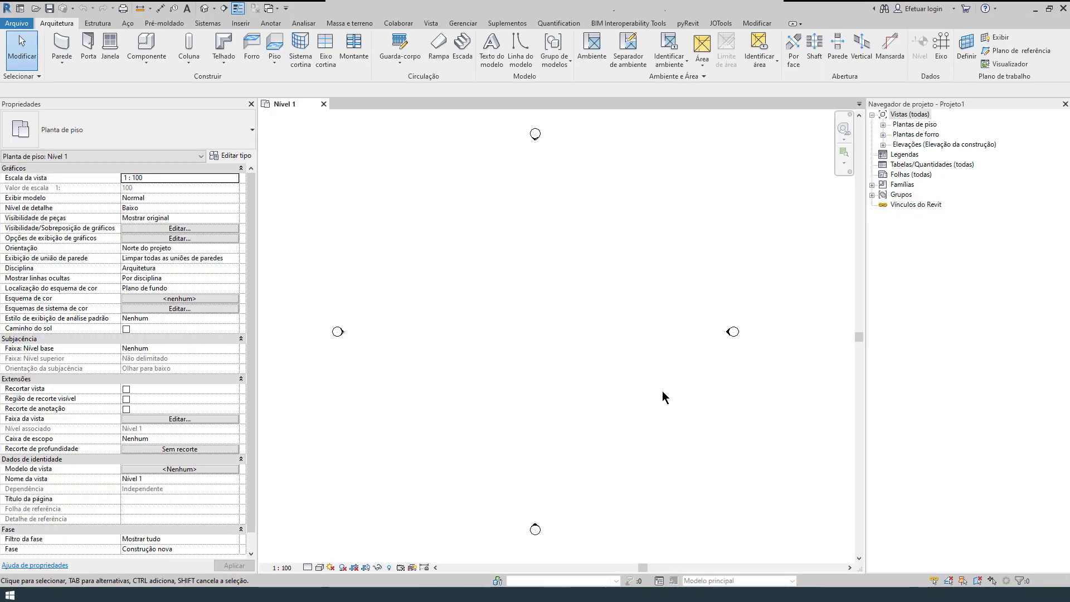
Set the project's length units (Comprimento) to metres (Metros) with 3 decimal places and the unit symbol m.
key("u")
key("n")
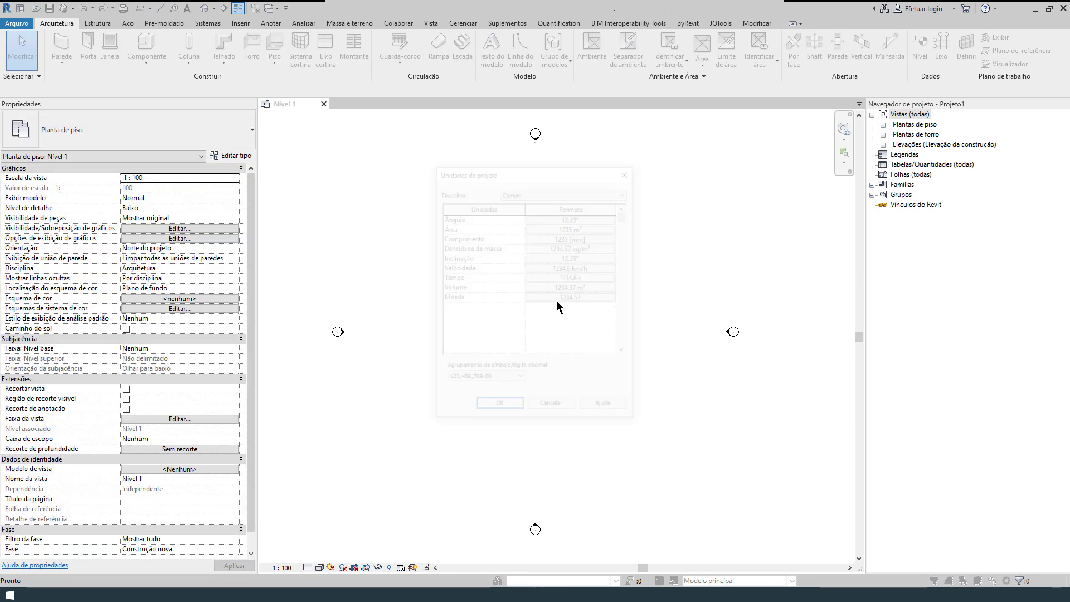
left_click(539, 239)
left_click(525, 228)
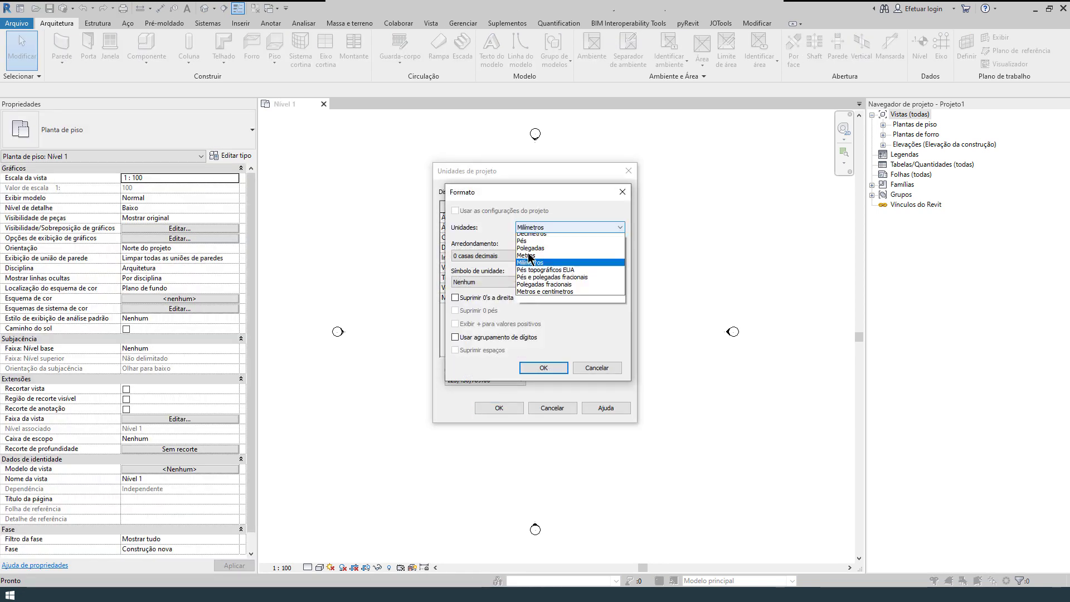
left_click(527, 255)
left_click(490, 256)
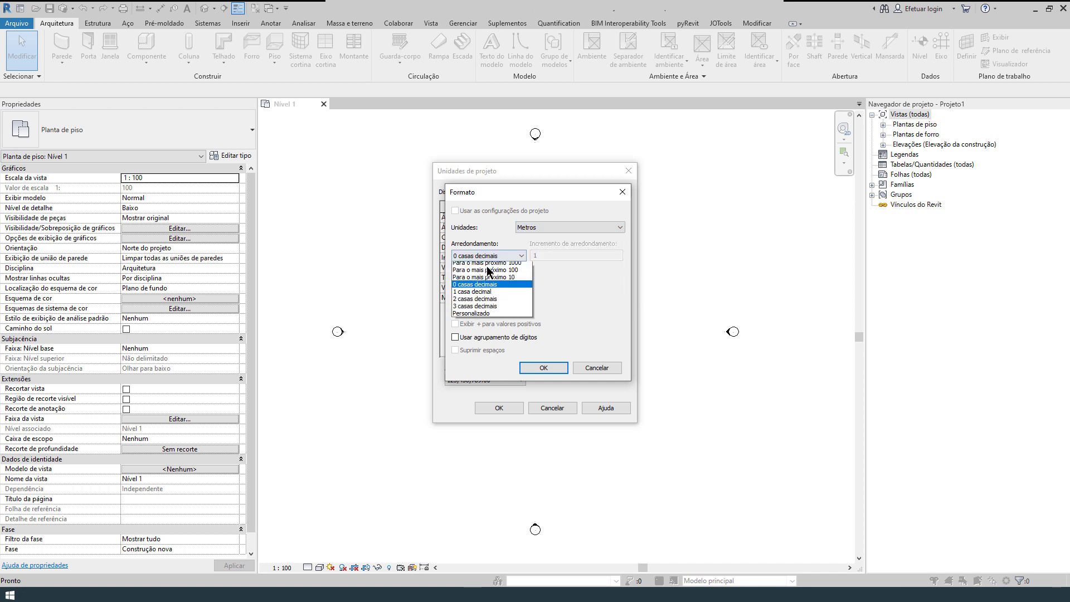
left_click(491, 299)
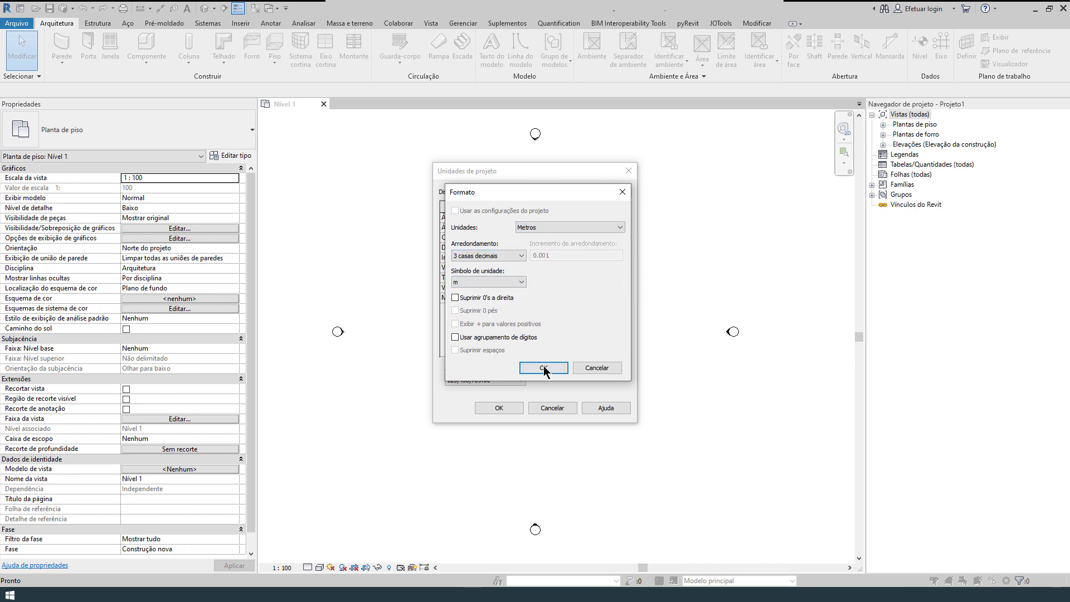
left_click(544, 368)
left_click(488, 398)
left_click(491, 408)
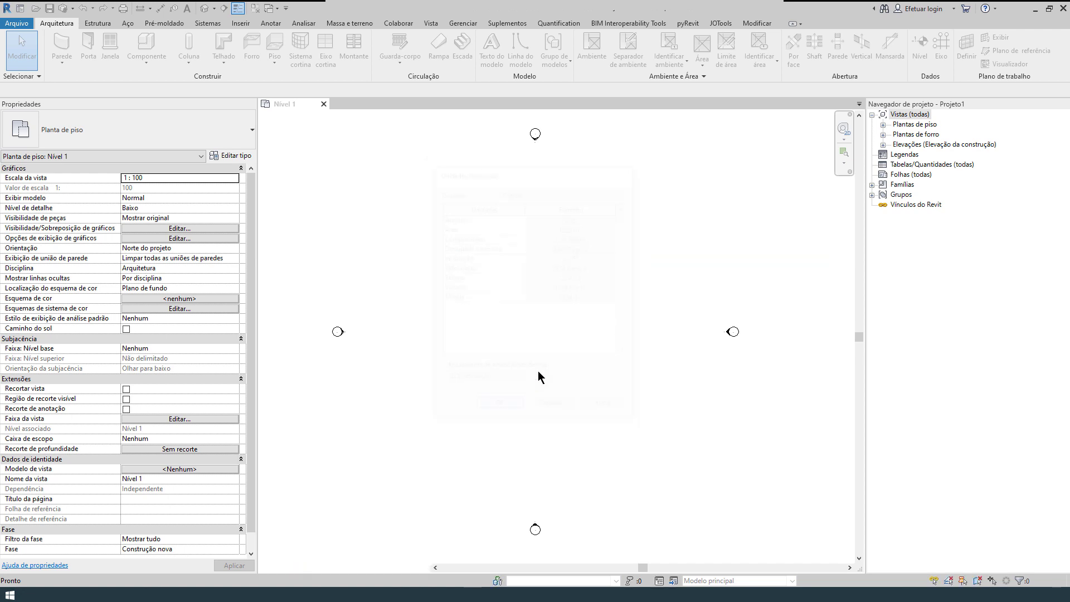
Open the Terreno floor plan and delete the north, west and east elevation markers.
double_click(912, 125)
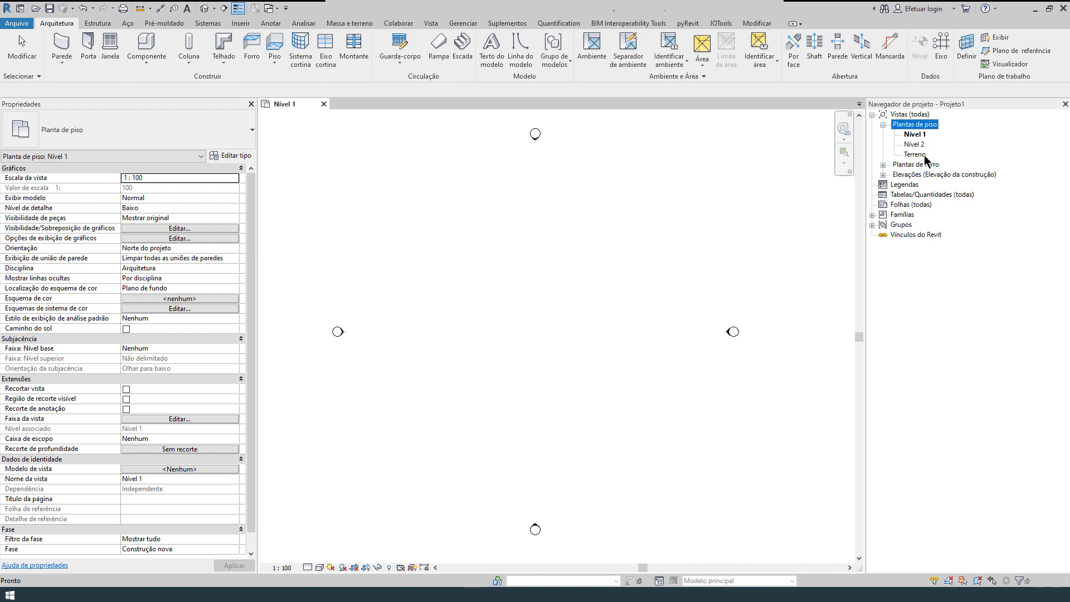
double_click(915, 154)
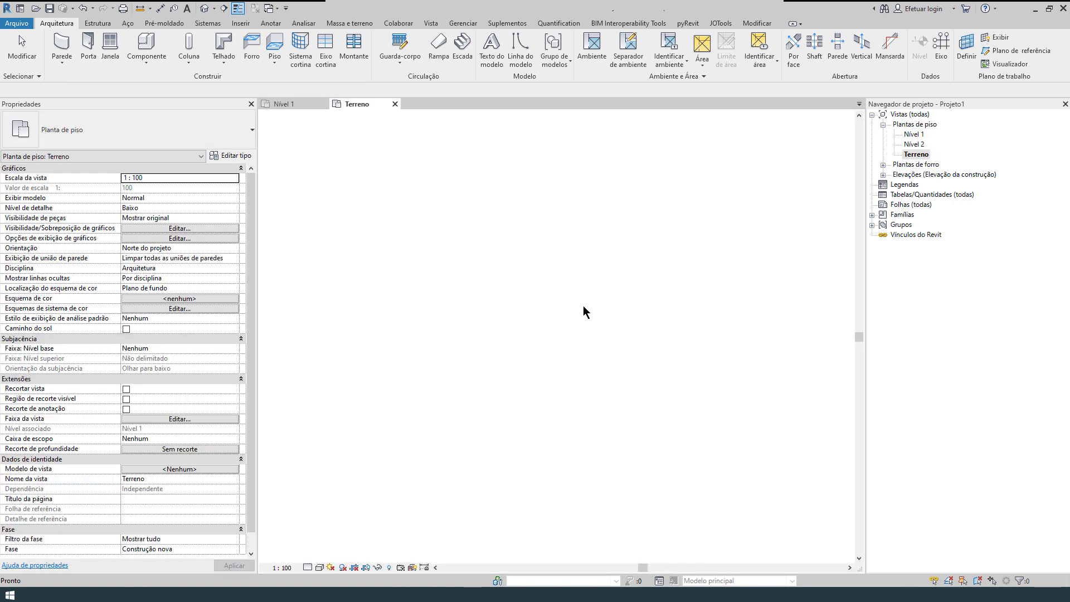
left_click_drag(574, 291, 501, 379)
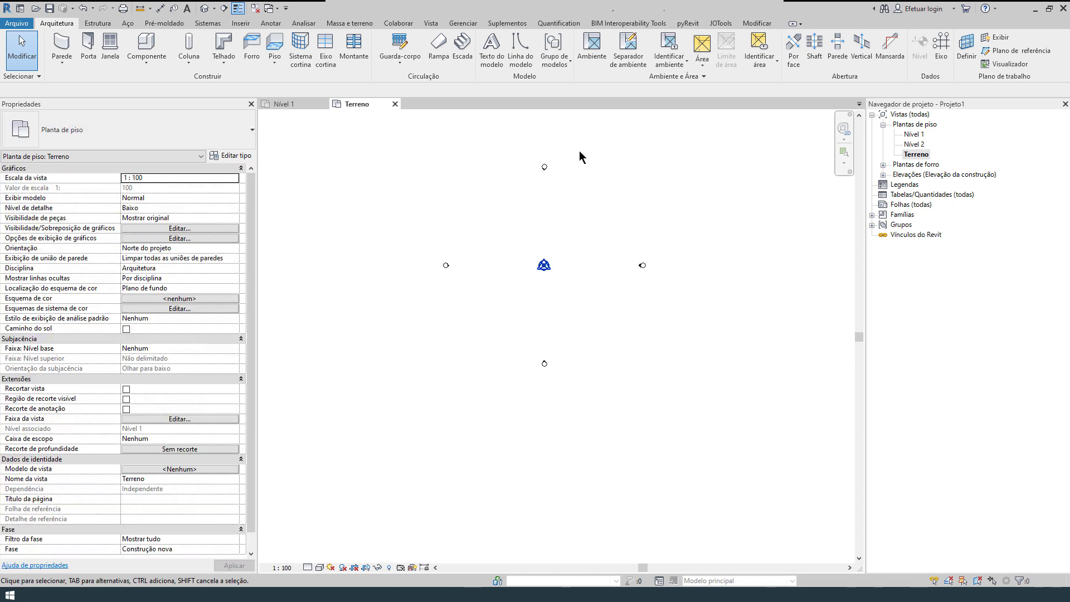
left_click_drag(585, 151, 510, 180)
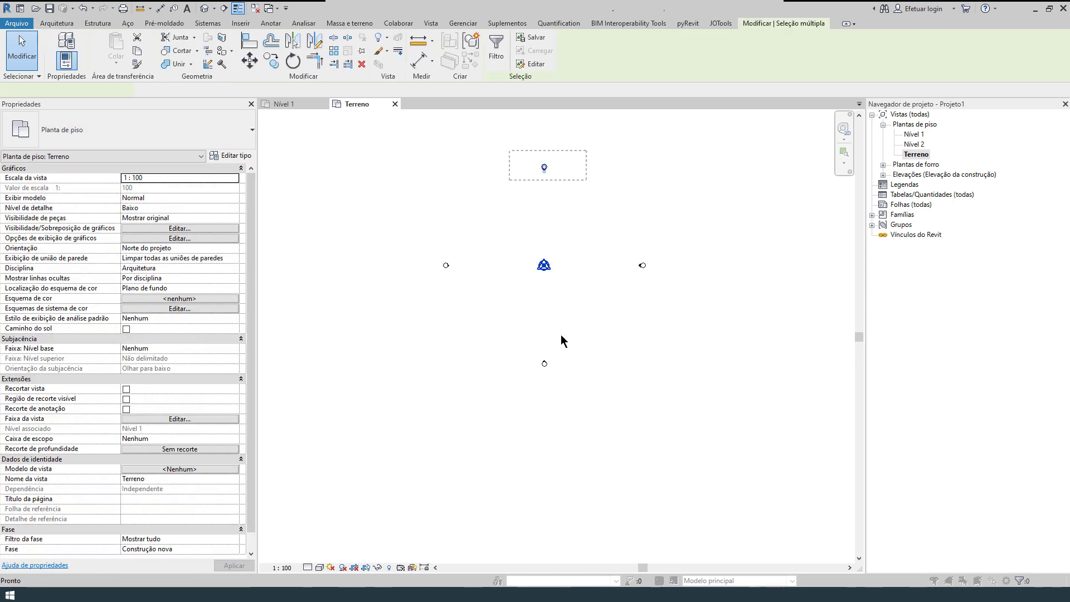
key("Delete")
left_click(563, 339)
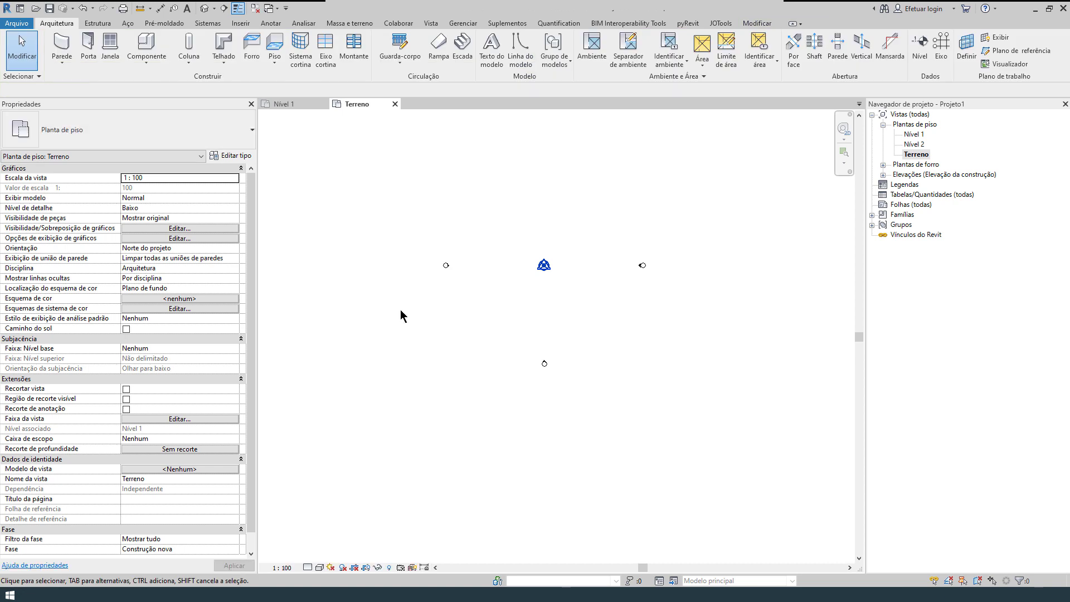
left_click_drag(400, 310, 479, 239)
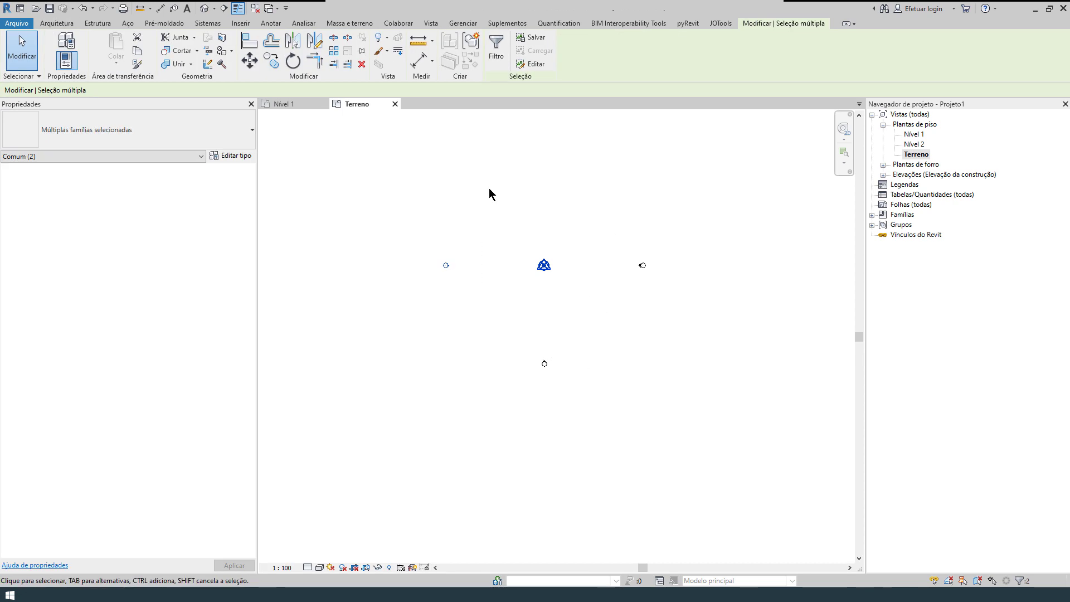
key("Delete")
left_click(576, 337)
left_click(580, 337)
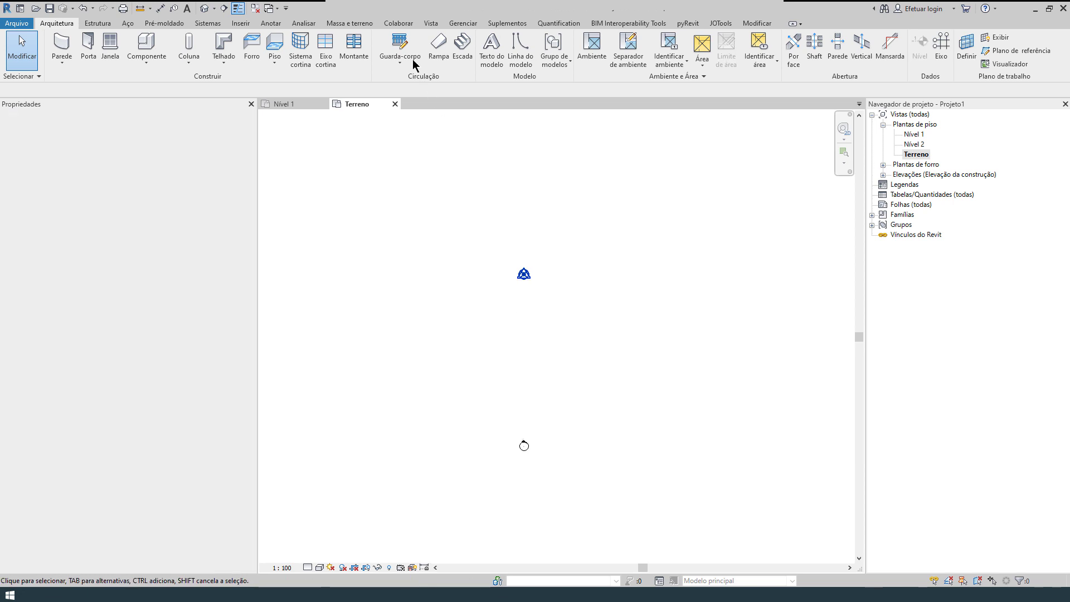
Link the point cloud SPBIM (ESCRITORIO).rcp into the Terreno plan with Auto - Centro para Centro positioning.
left_click(241, 23)
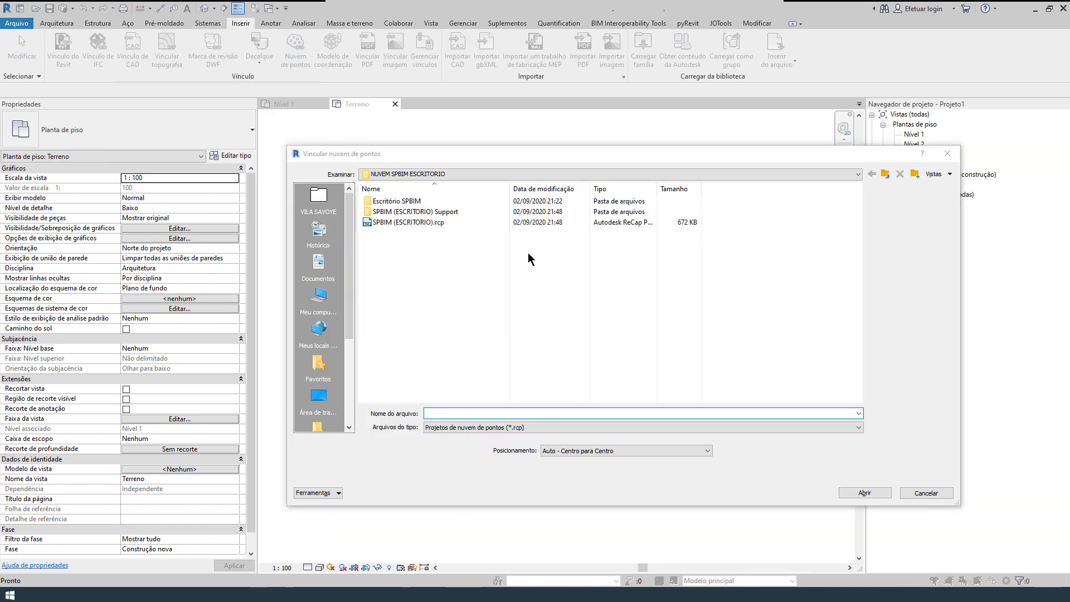
left_click(433, 222)
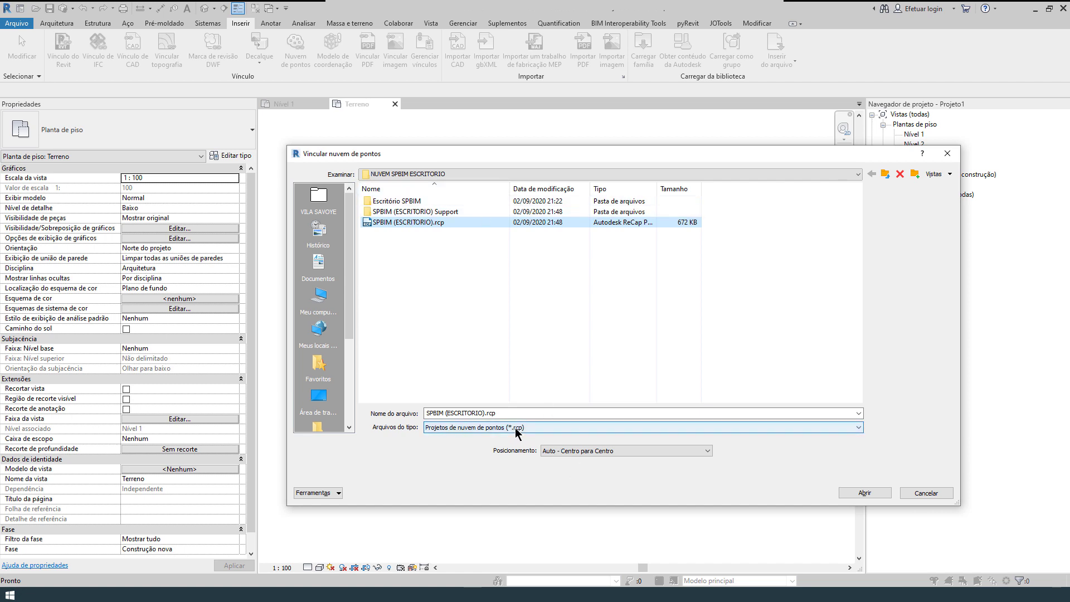
left_click(559, 451)
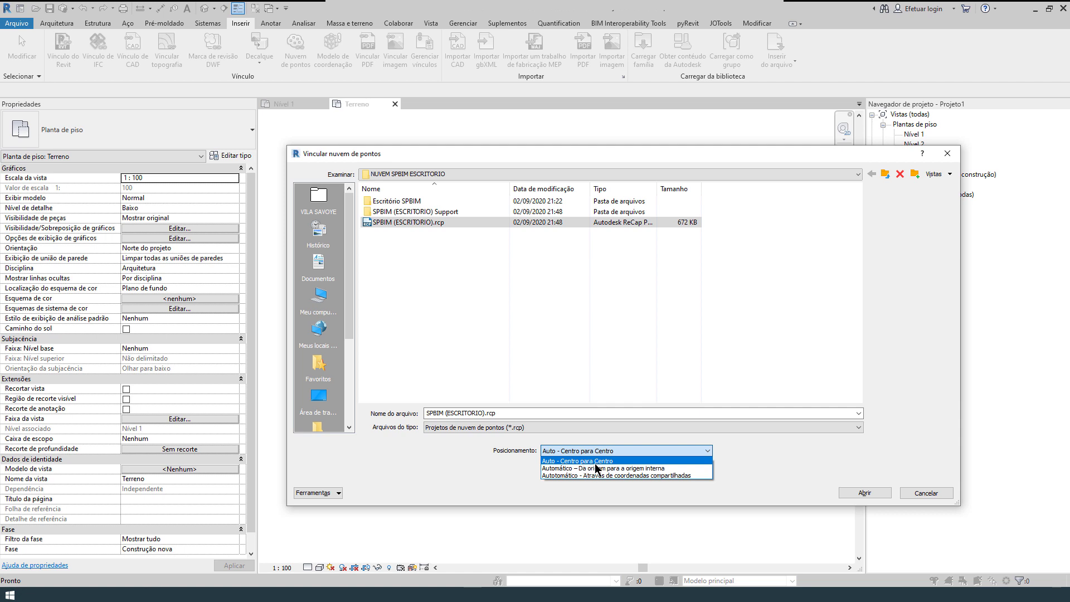
left_click(629, 507)
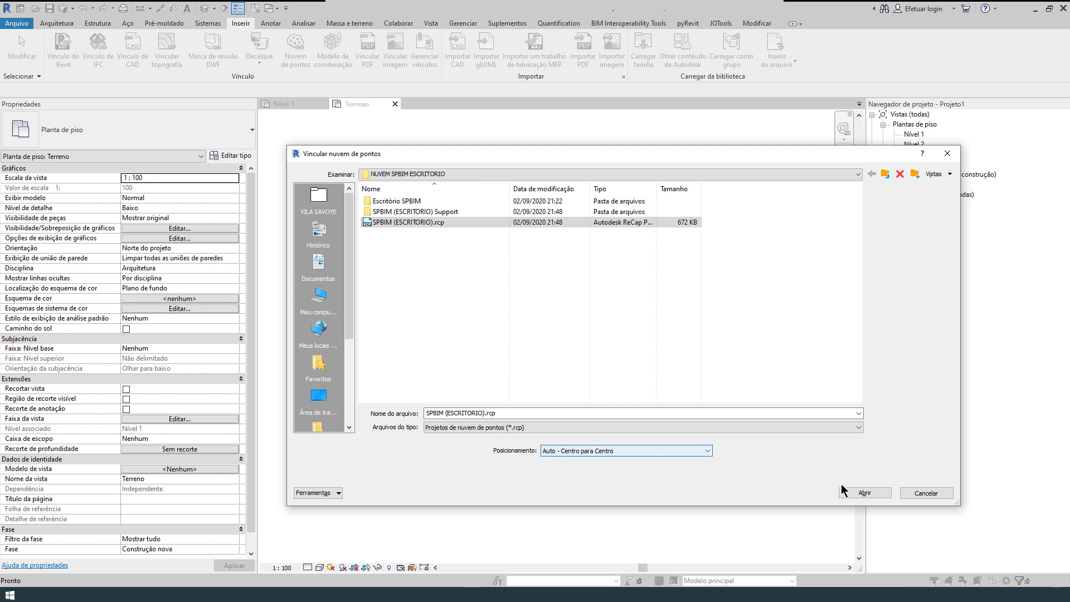
left_click(861, 493)
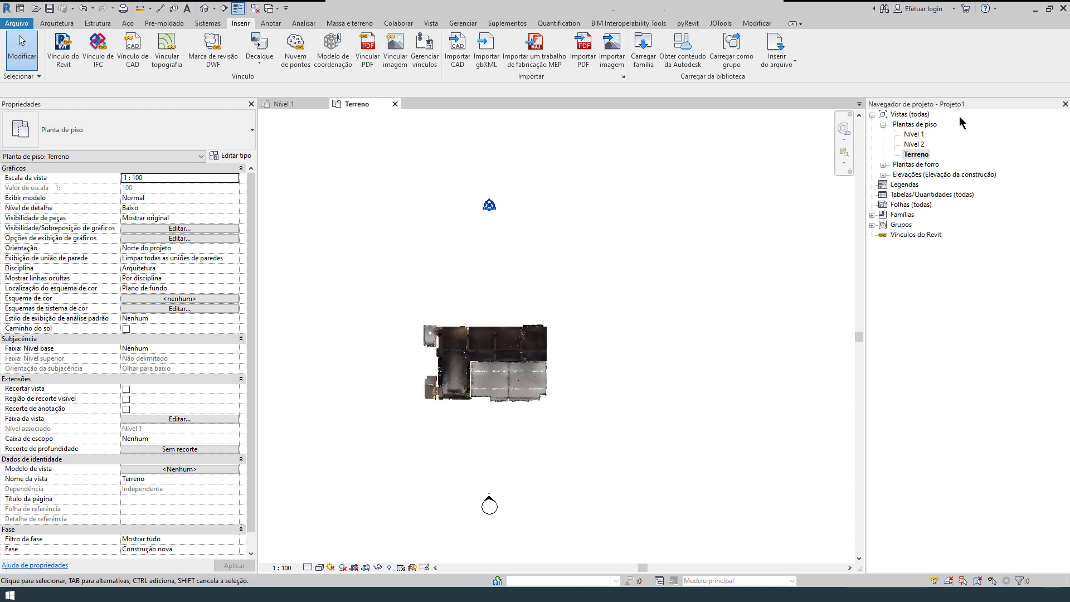
Check the point cloud in the Nível 1 plan, return to Terreno and move the cloud up to just below the base point.
double_click(909, 135)
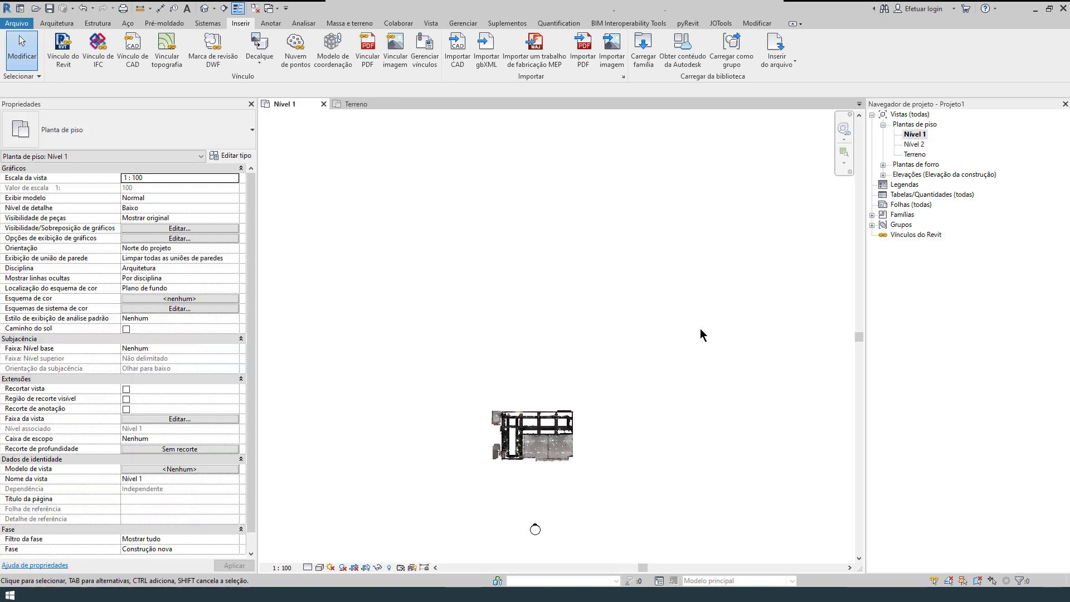
double_click(915, 155)
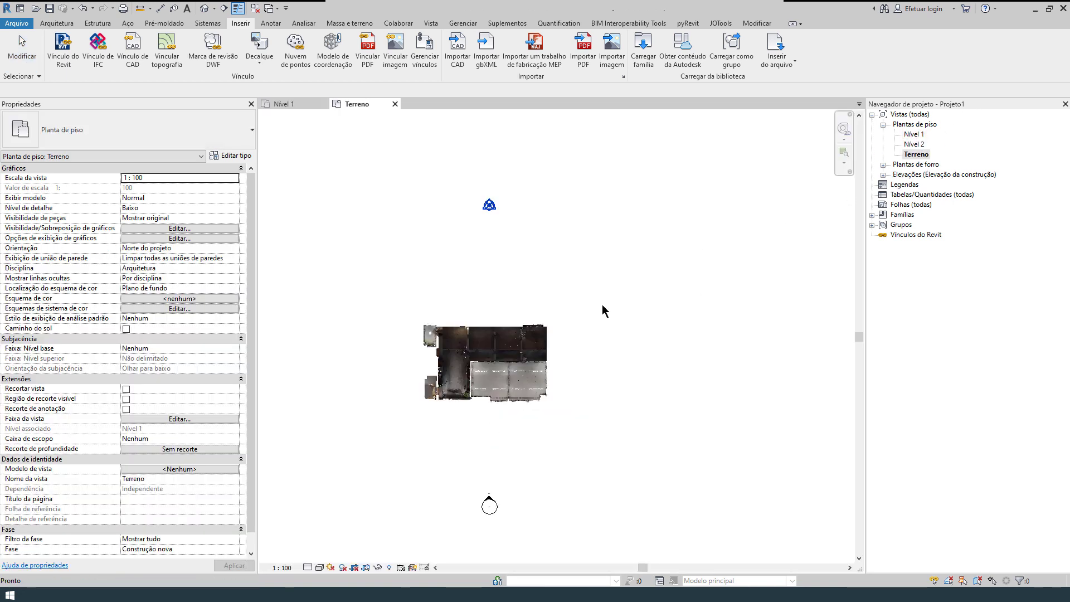
left_click(510, 363)
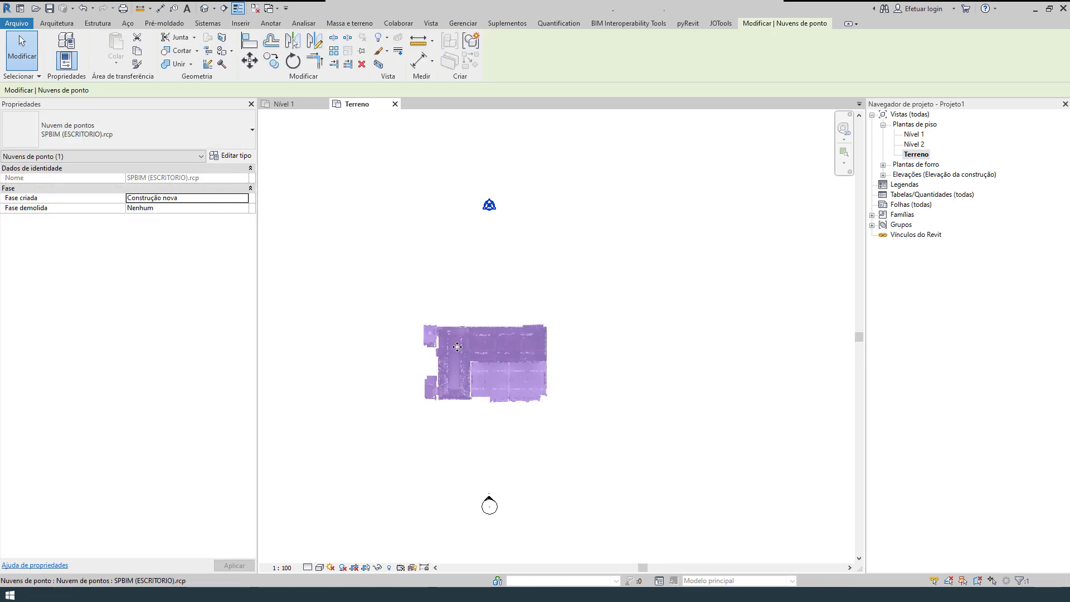
left_click_drag(470, 312, 521, 223)
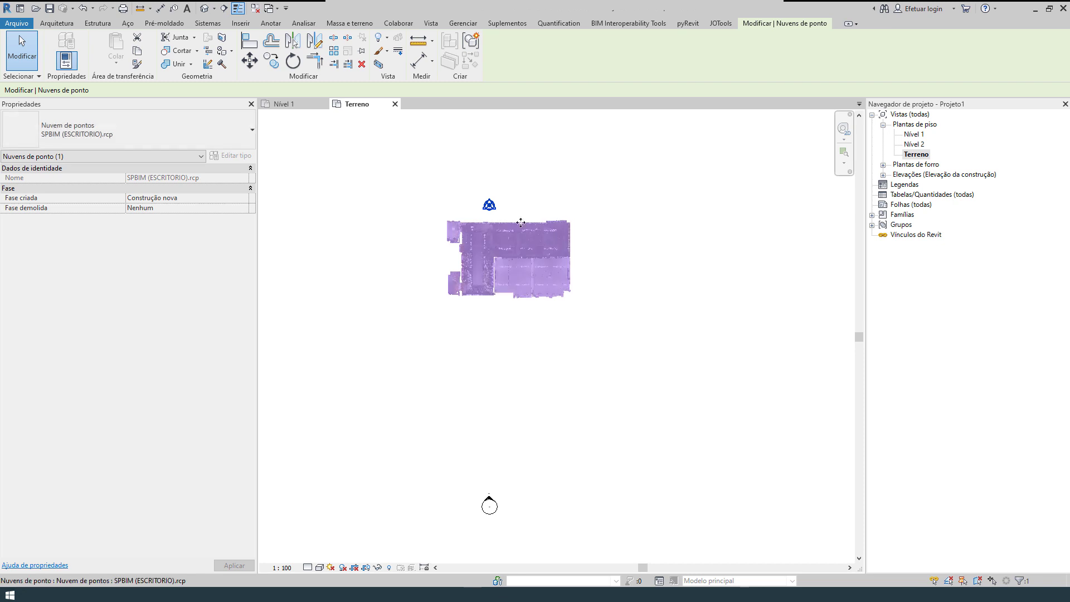
left_click(521, 453)
left_click_drag(535, 279, 514, 274)
key("Escape")
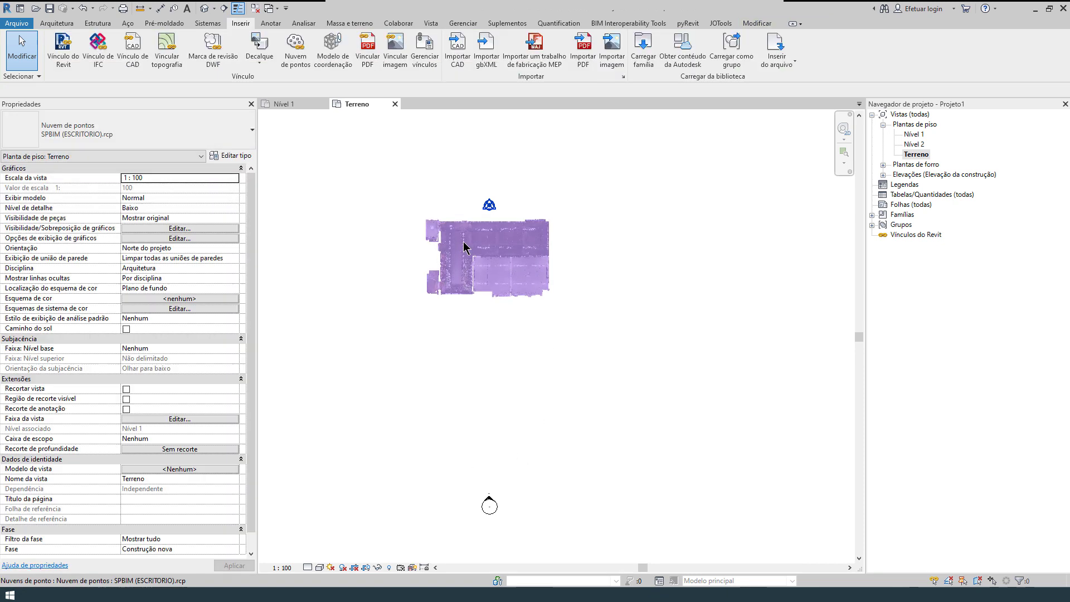
Move the point cloud further up so the base point lies near the middle of the office.
scroll(498, 238, "up", 4)
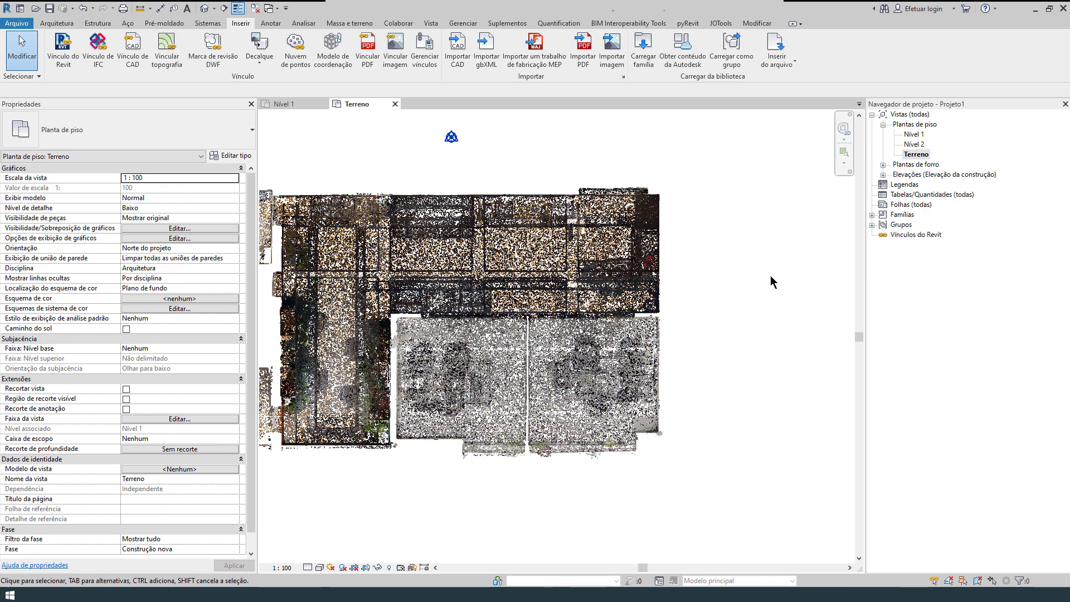
scroll(769, 279, "down", 2)
left_click_drag(616, 315, 533, 219)
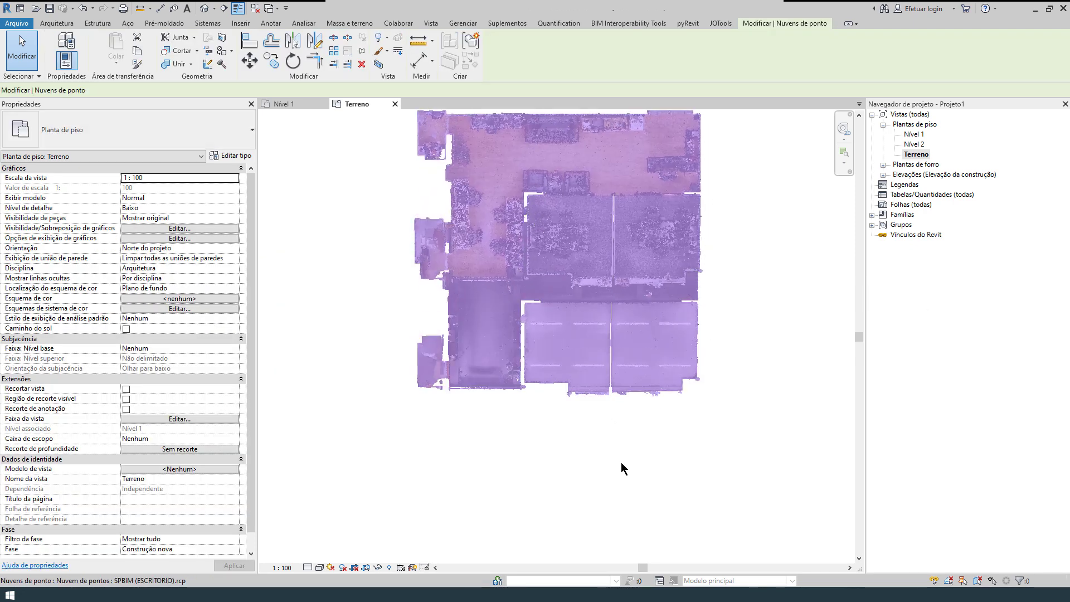
left_click(621, 467)
Move the remaining south elevation marker up to just below the point cloud.
scroll(569, 352, "down", 3)
mouse_move(537, 518)
left_mouse_down()
mouse_move(598, 566)
mouse_move(589, 347)
mouse_move(567, 337)
left_mouse_up()
key("Escape")
scroll(527, 306, "up", 4)
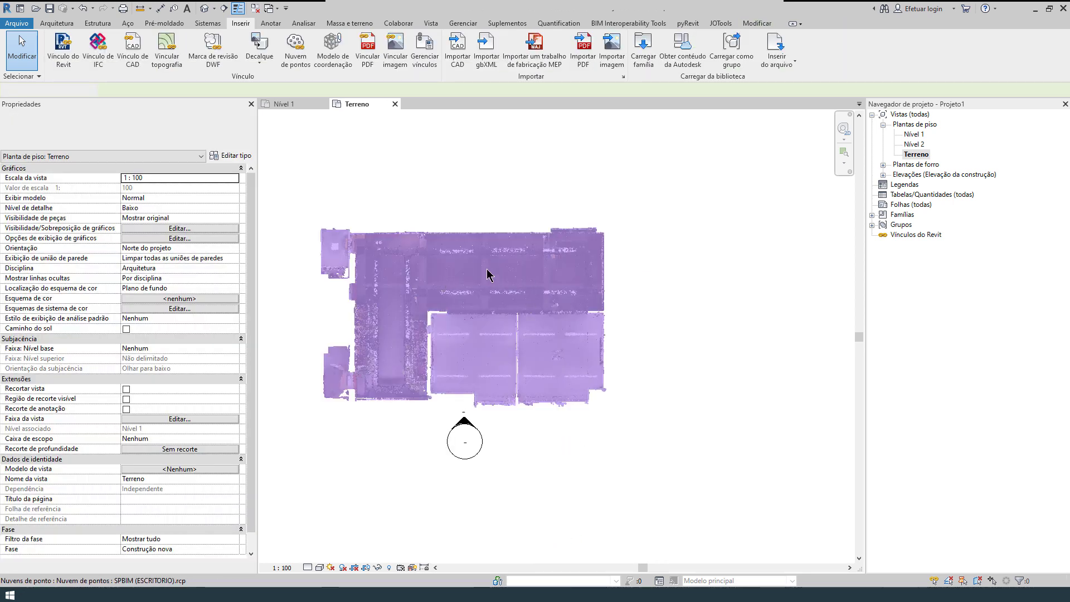
scroll(487, 275, "up", 4)
scroll(526, 247, "down", 6)
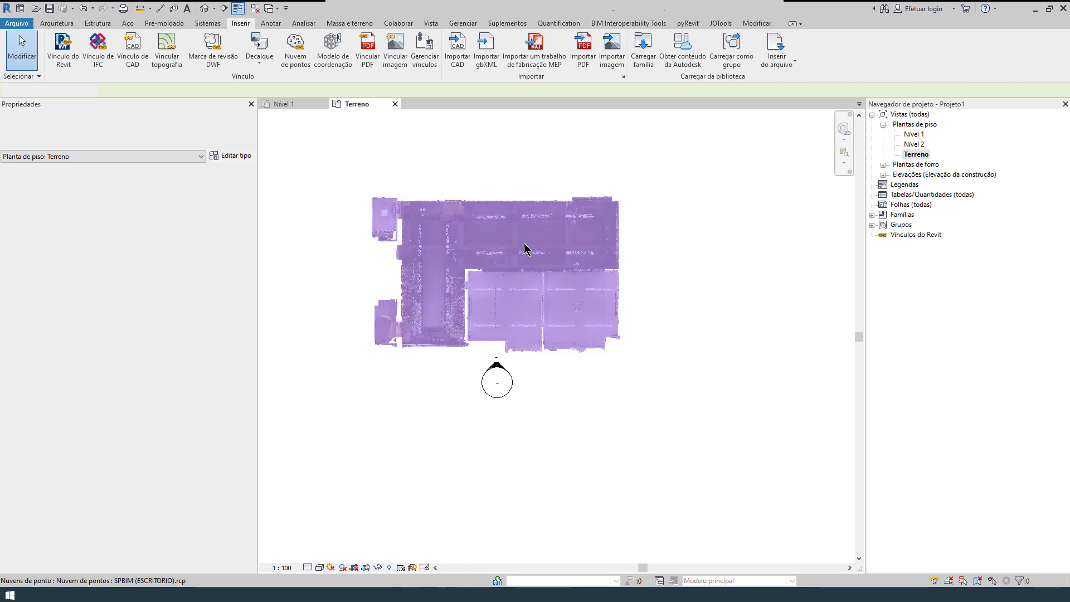
Draw a horizontal section across the middle of the point cloud in Terreno and shorten its view depth to about 0.31 m.
left_click(223, 9)
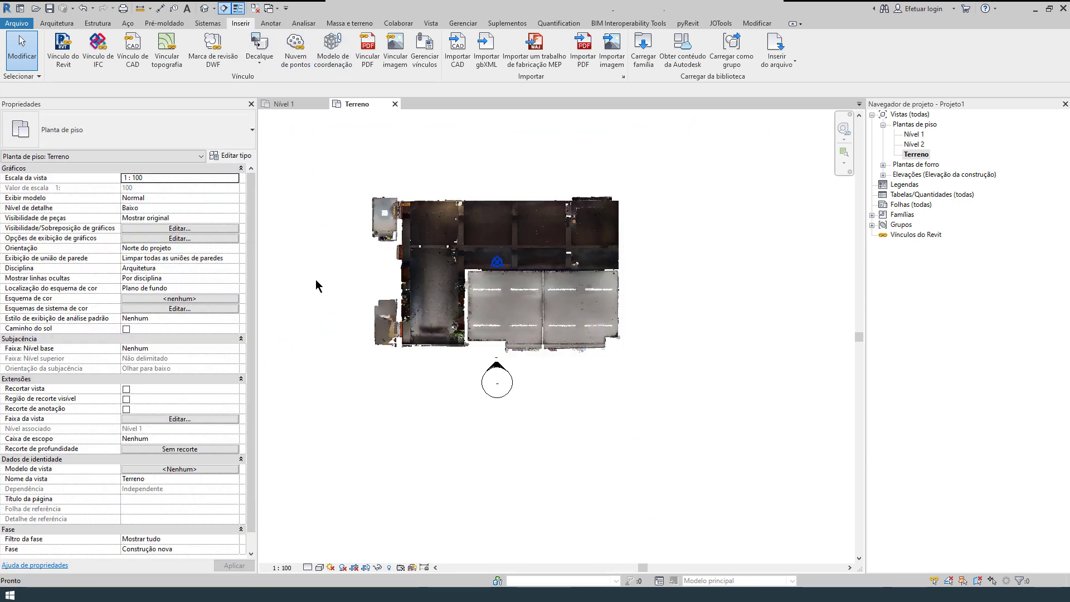
left_click(319, 275)
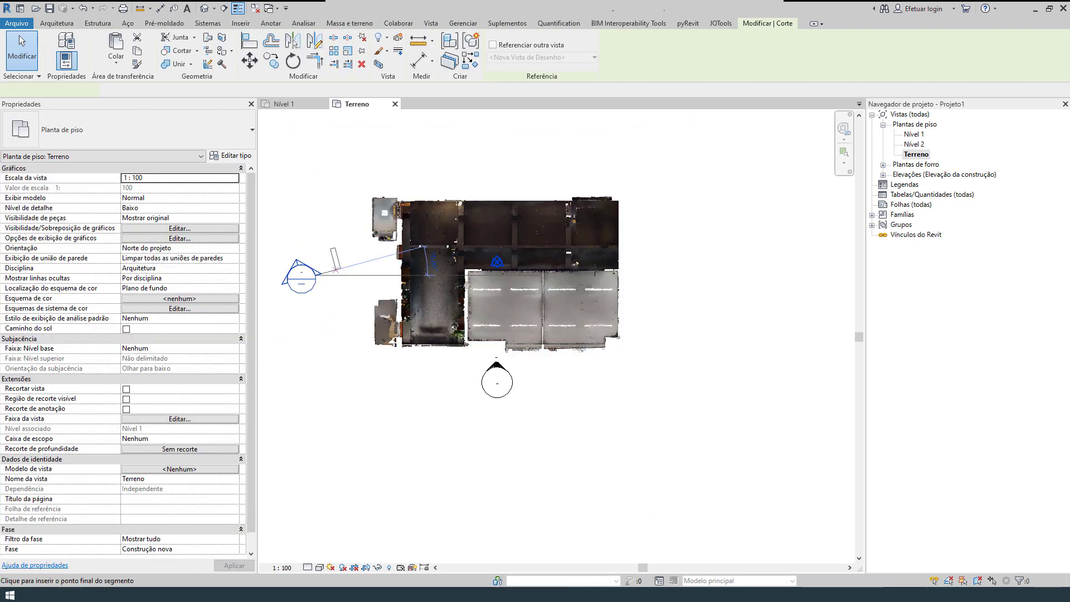
left_click(671, 274)
left_click_drag(500, 202, 494, 239)
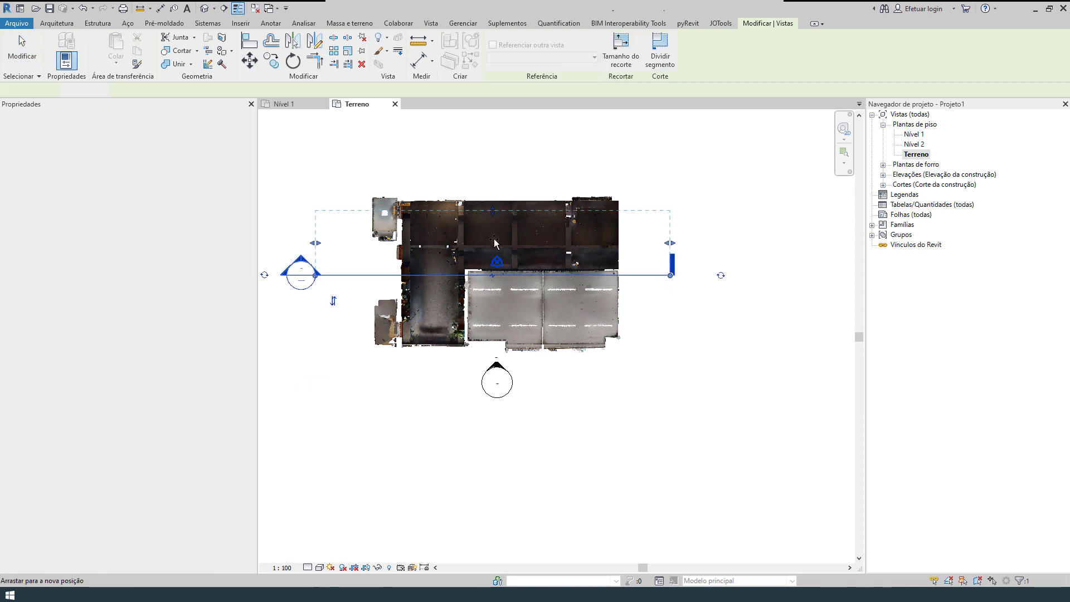
left_click(333, 221)
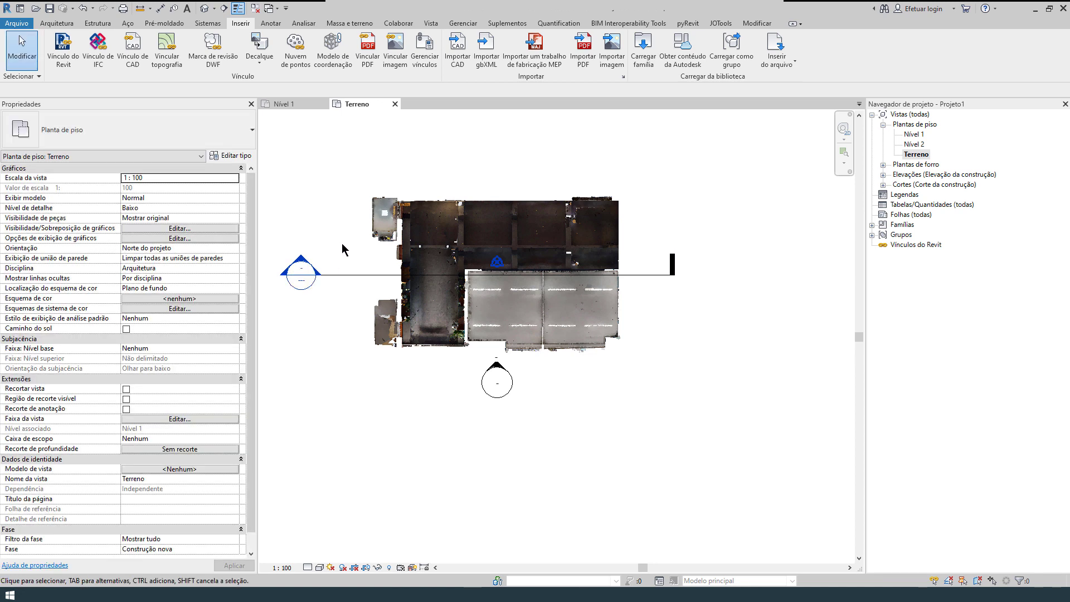
Go to the new section's view and extend its crop region upward and downward well beyond the point cloud.
left_click(366, 273)
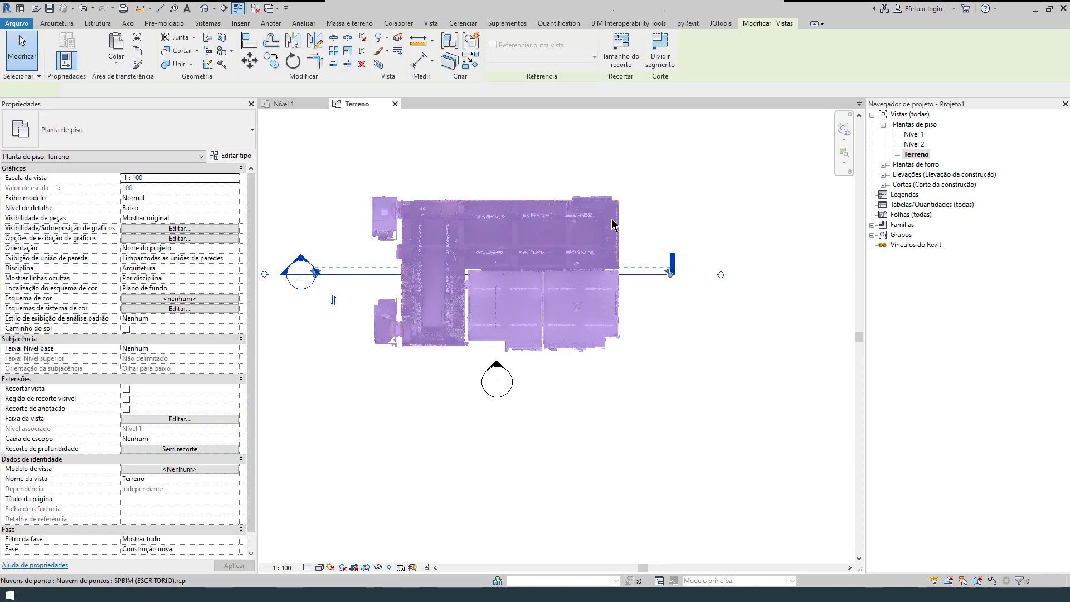
right_click(701, 172)
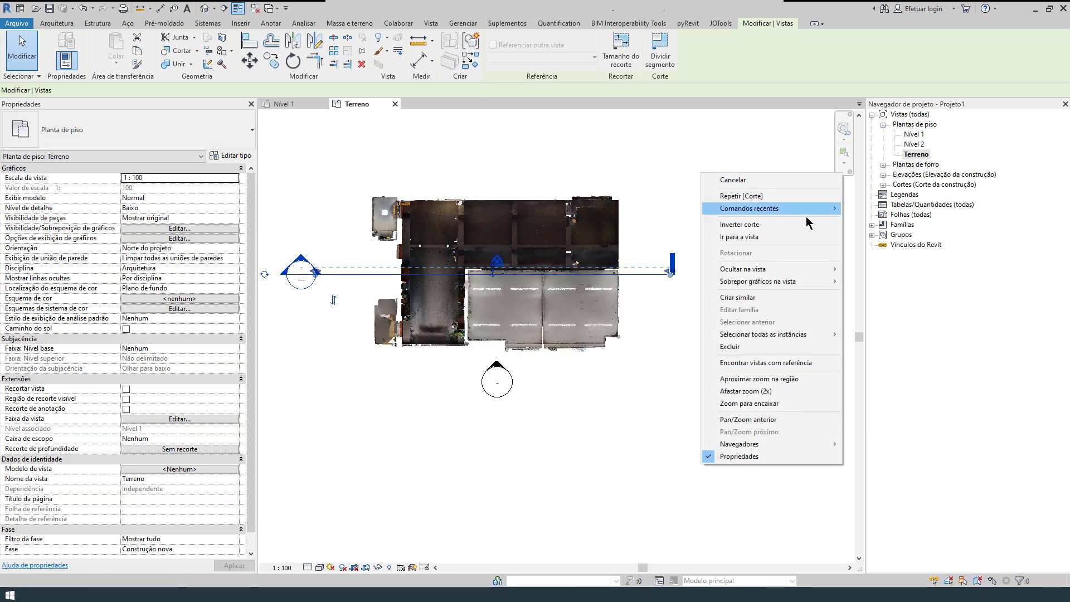
left_click(781, 236)
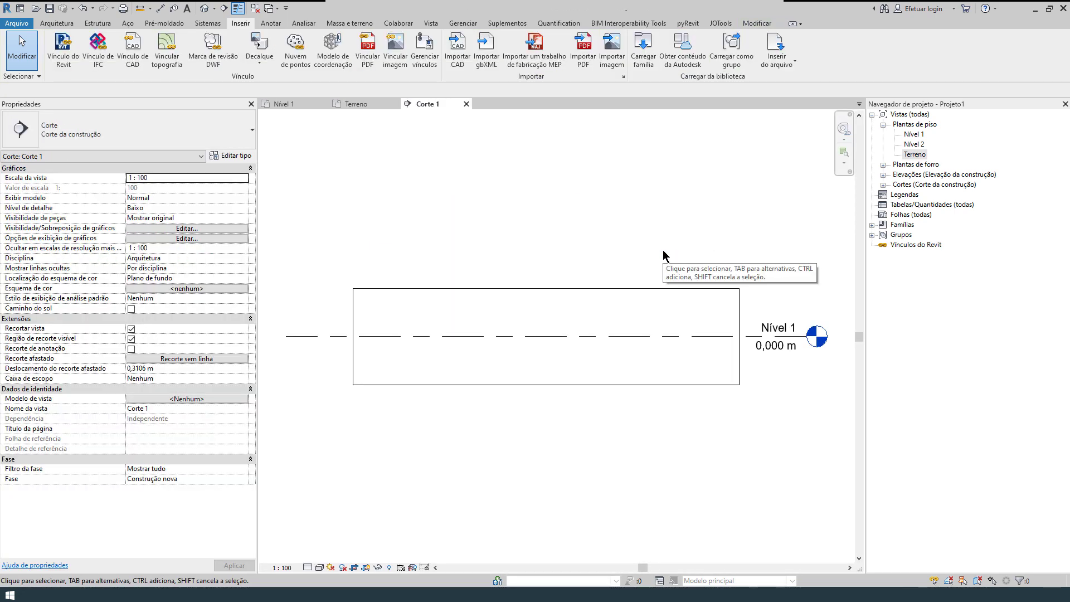
left_click(530, 296)
left_click_drag(529, 295, 528, 234)
left_click_drag(529, 406, 528, 472)
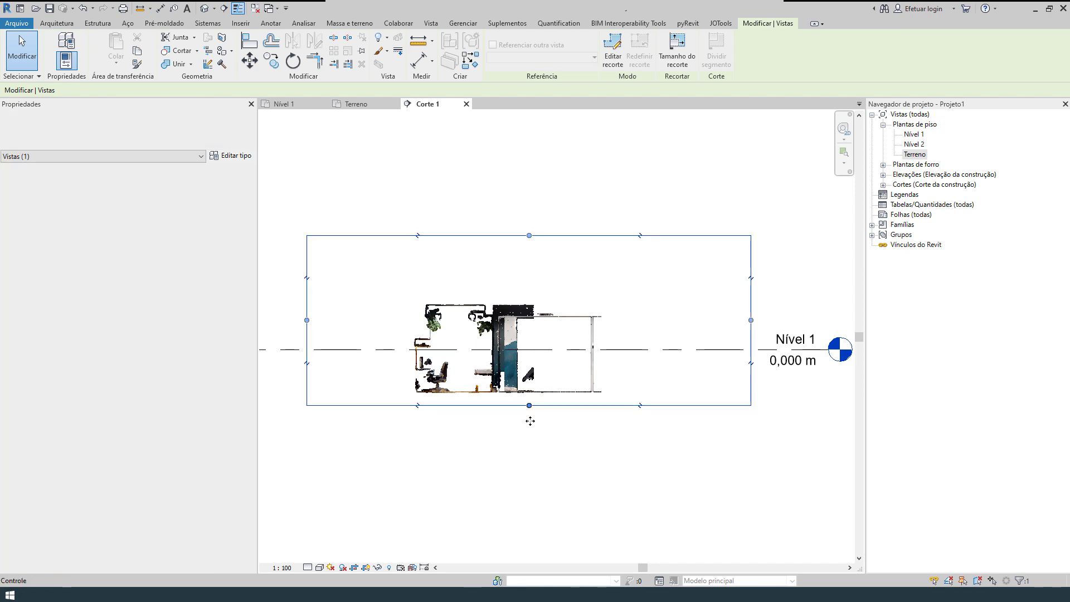
left_click(698, 330)
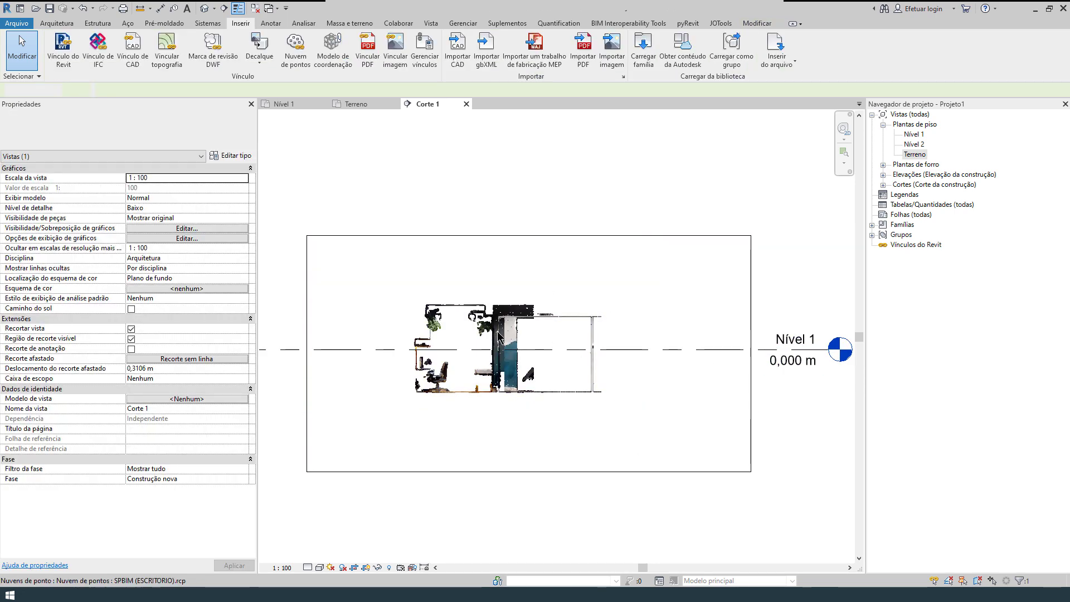
Try lowering the Nível 1 level line to the scanned floor in Corte 1, and undo the move.
middle_click_drag(681, 381, 623, 366)
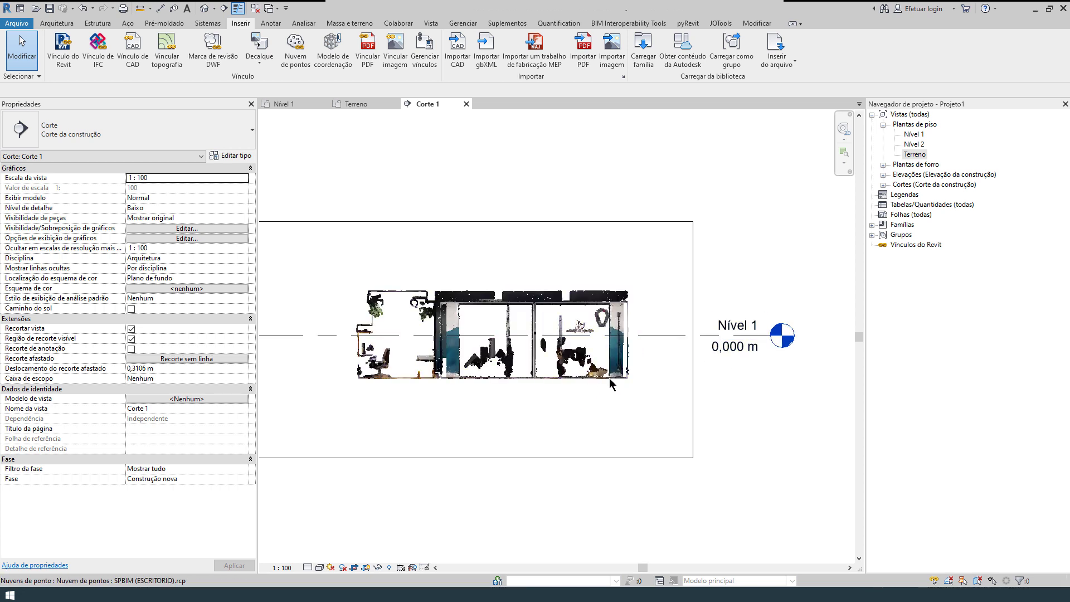
left_click(677, 337)
left_click_drag(677, 337, 768, 379)
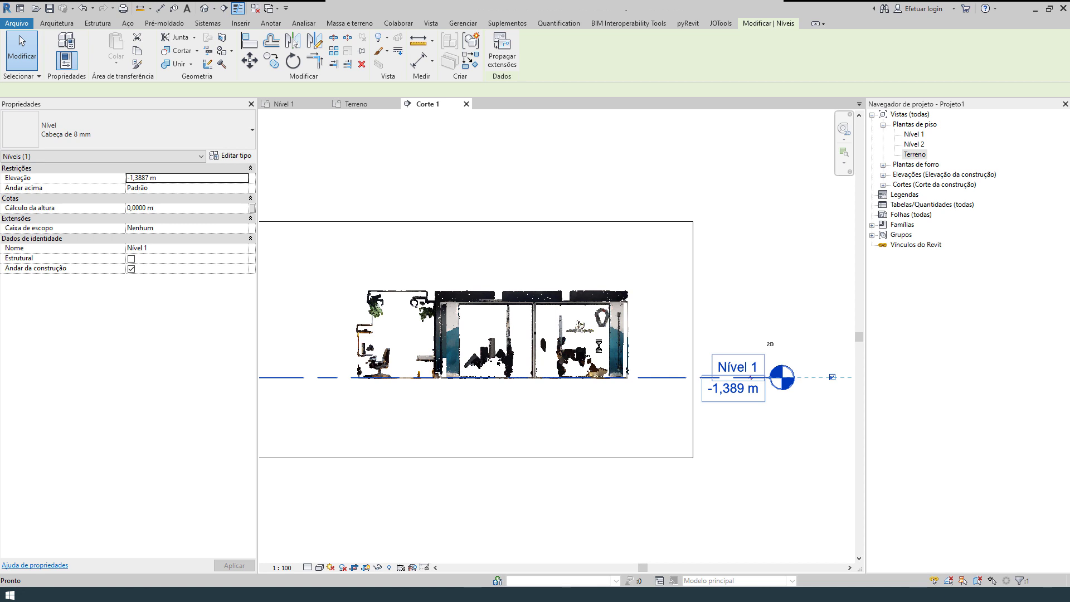
key("ctrl+z")
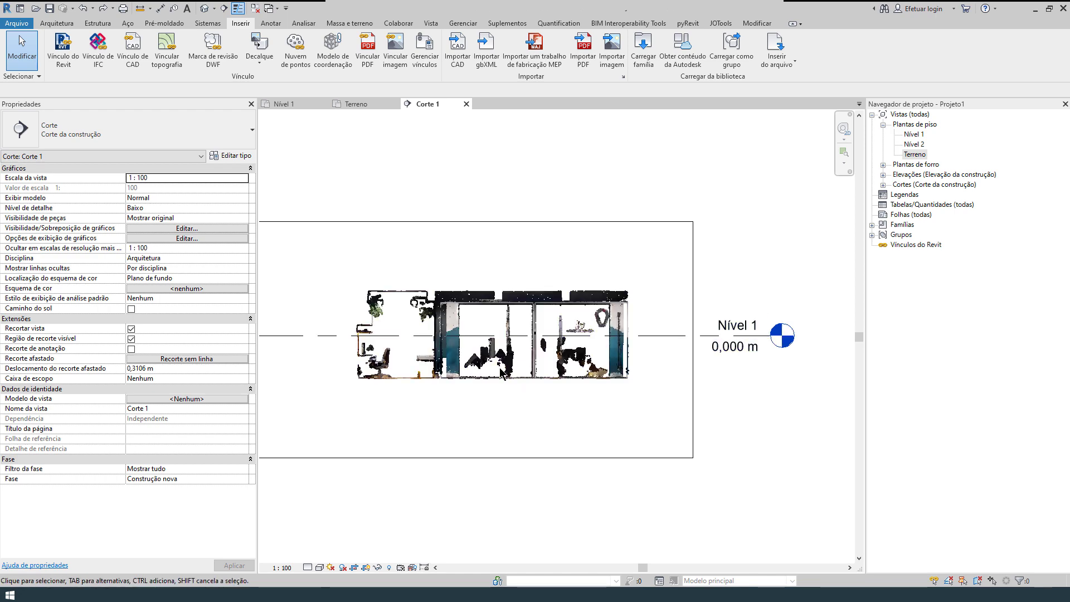
Test a 20 m far clip offset on Corte 1, and set the offset to 0.1 m.
scroll(490, 376, "up", 5)
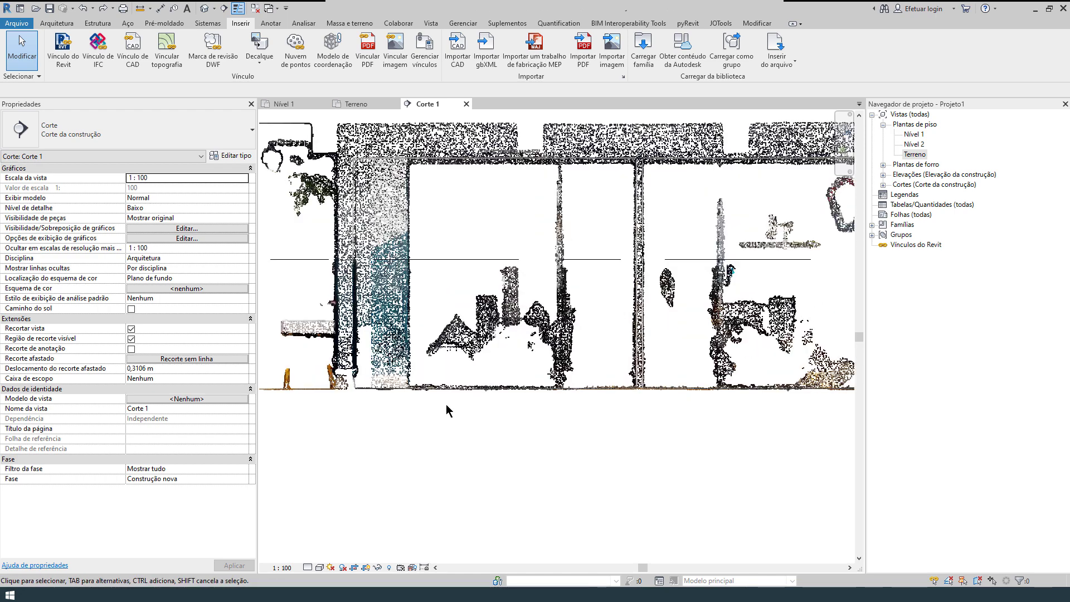
middle_click_drag(447, 411, 585, 423)
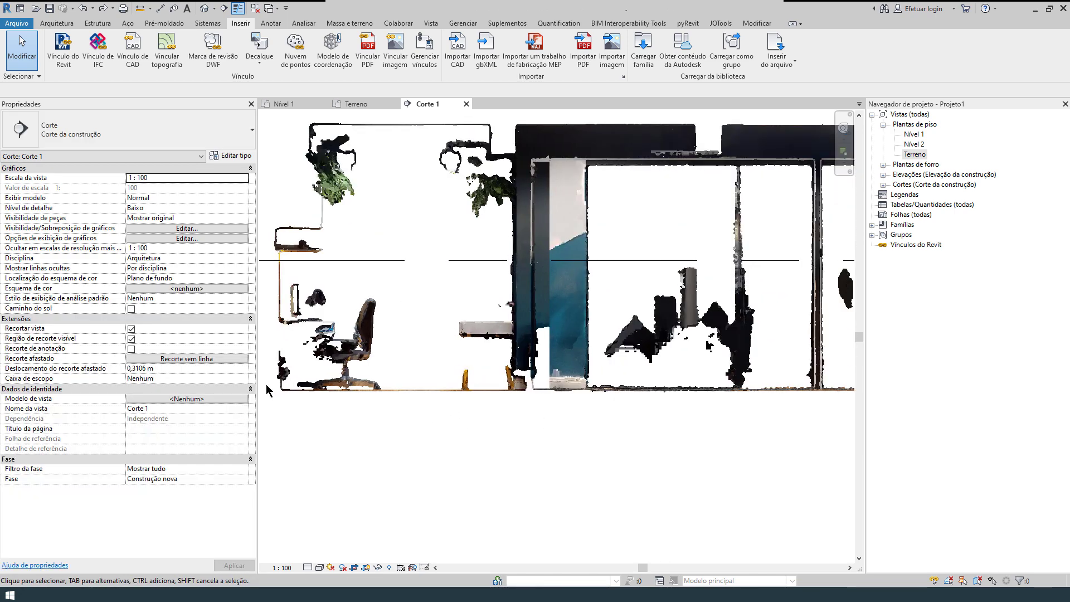
left_click(164, 369)
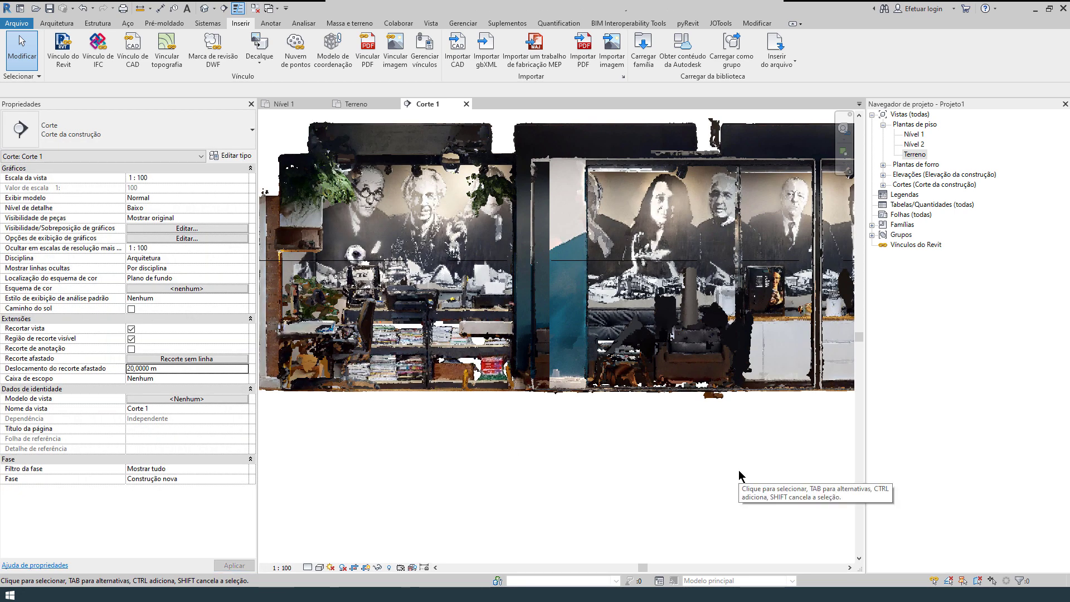
scroll(379, 364, "up", 8)
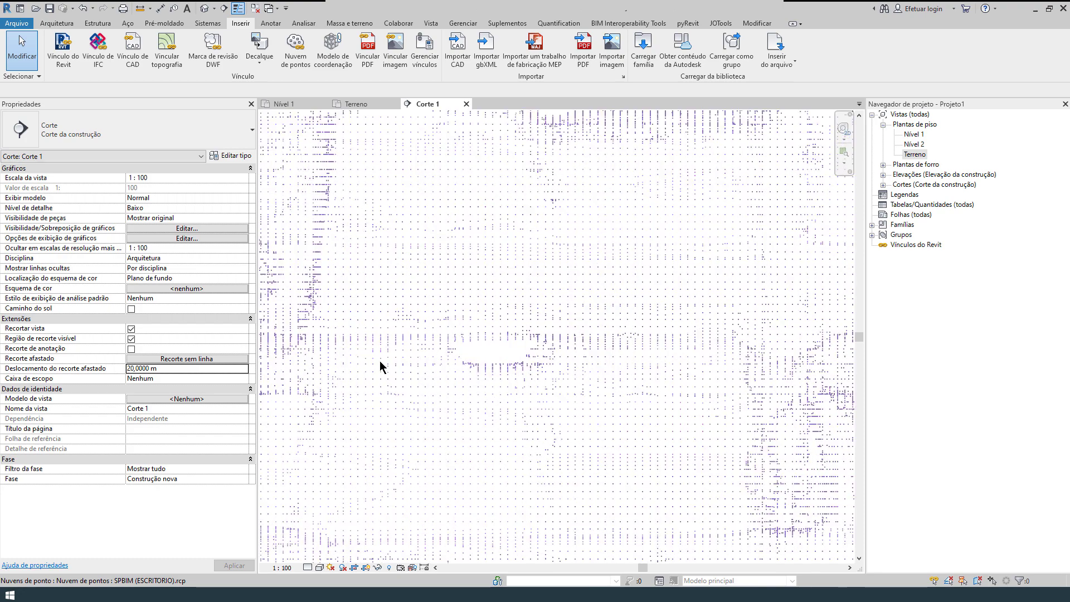
scroll(429, 300, "down", 8)
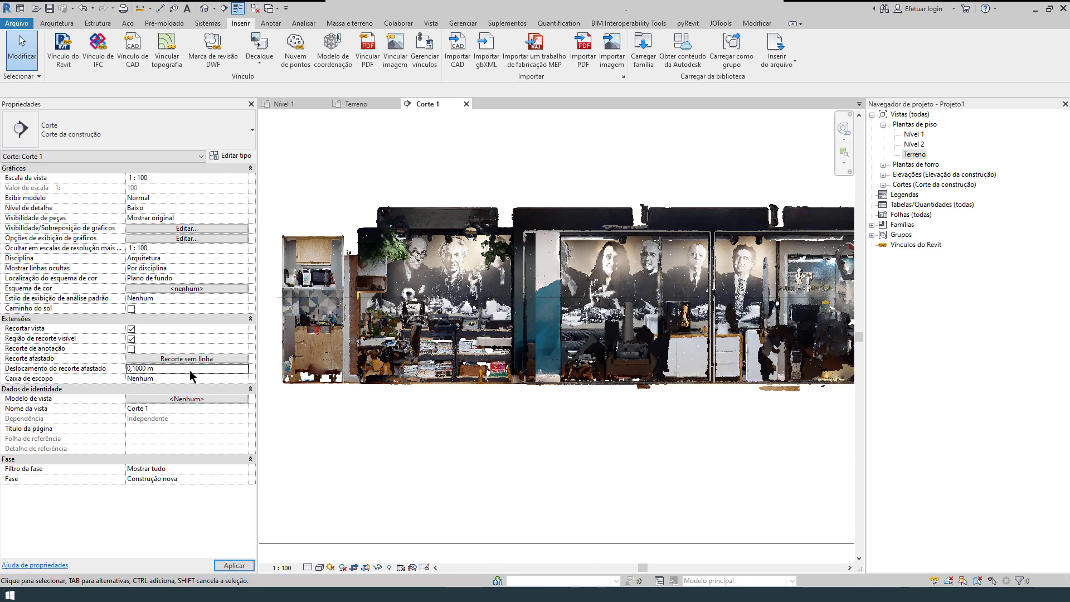
middle_click_drag(684, 433, 650, 441)
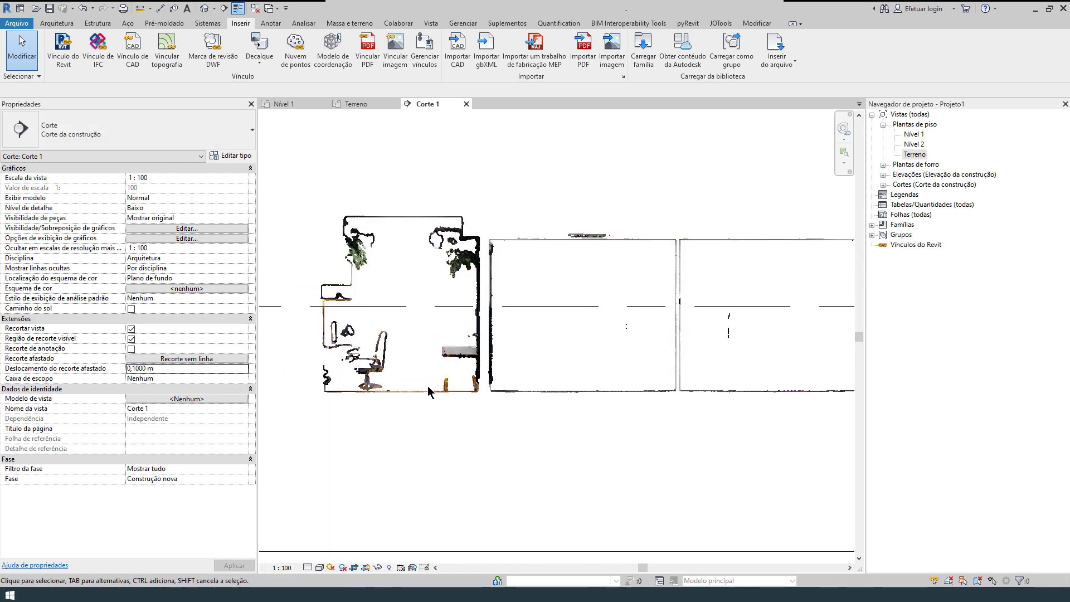
Move the point cloud straight up in Corte 1, with the move constrained, so its scanned floor sits on Nível 1.
scroll(430, 390, "up", 5)
left_click(462, 148)
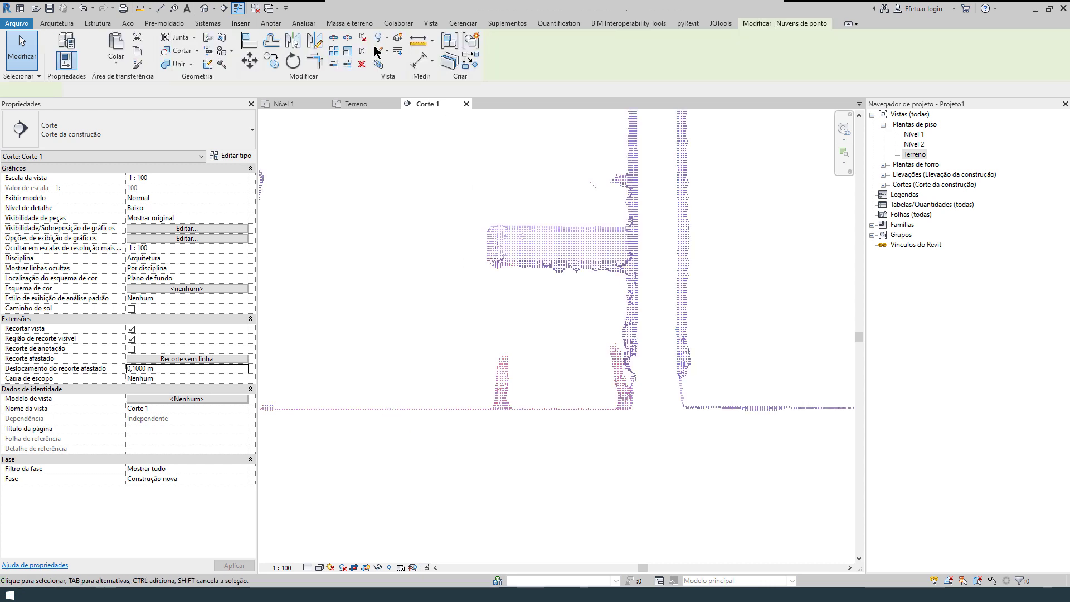
key("m")
key("v")
left_click(406, 409)
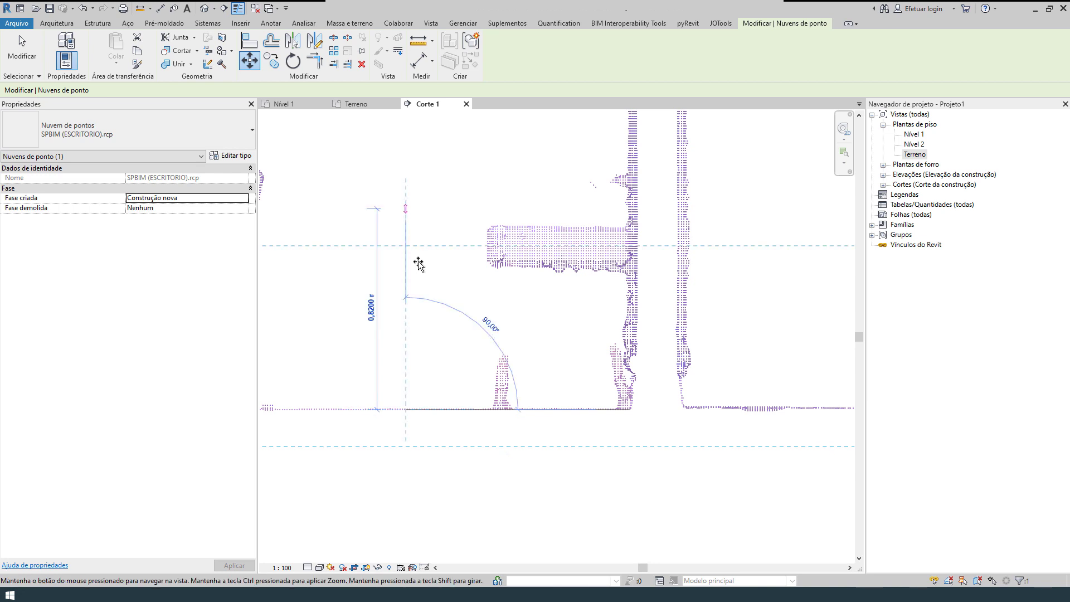
middle_click_drag(402, 208, 446, 318)
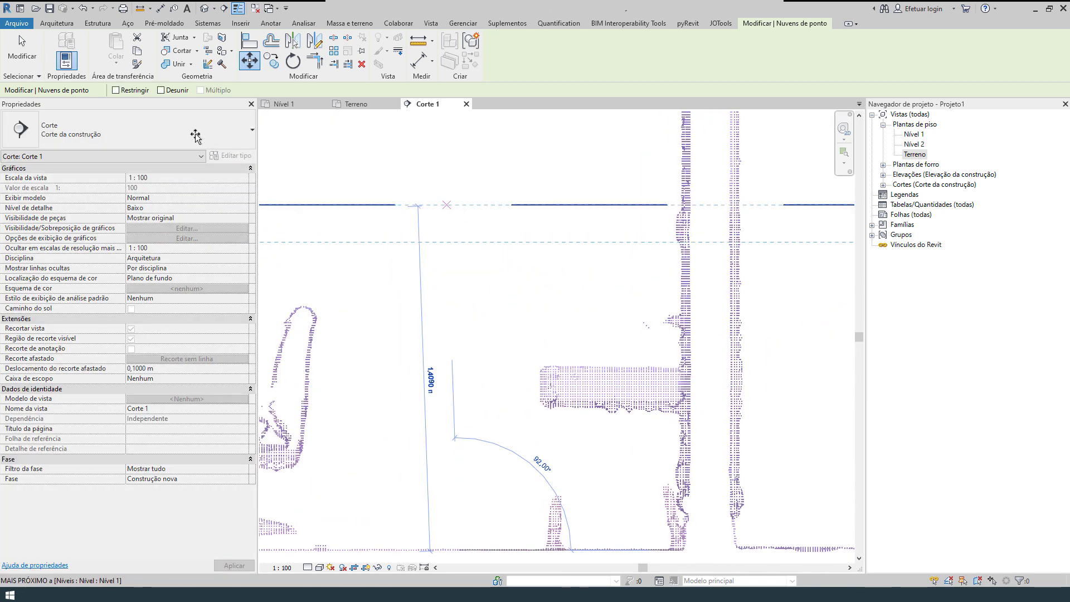
left_click(132, 90)
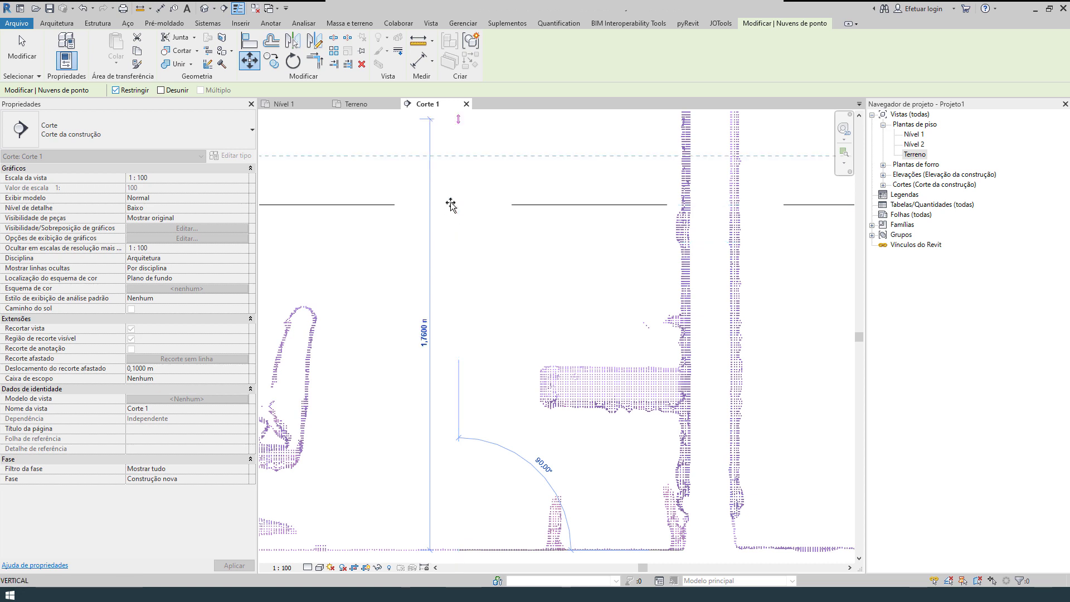
left_click(451, 205)
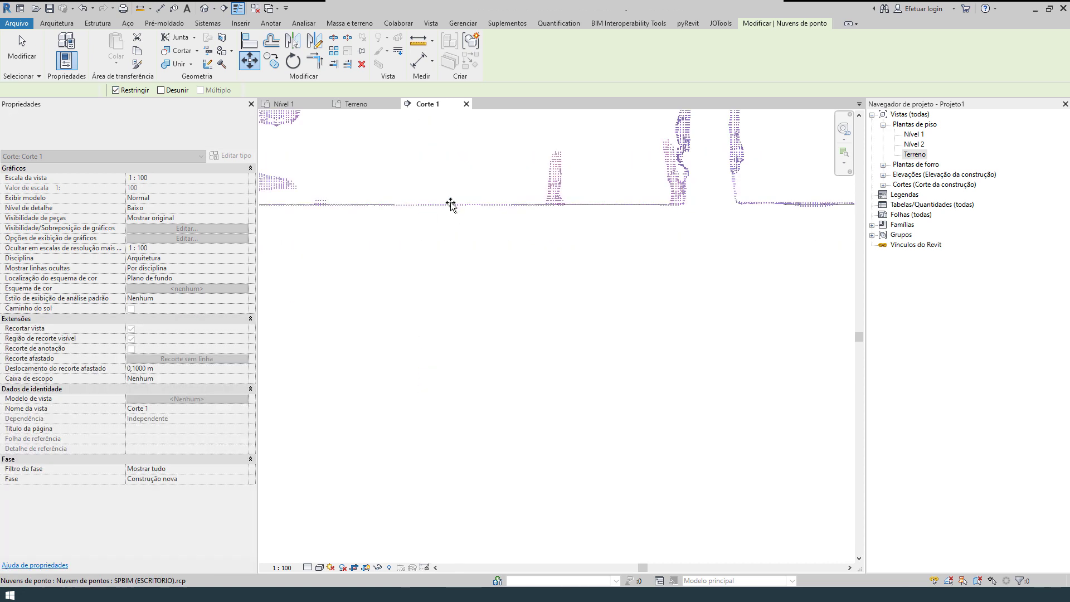
left_click(474, 265)
scroll(483, 277, "down", 5)
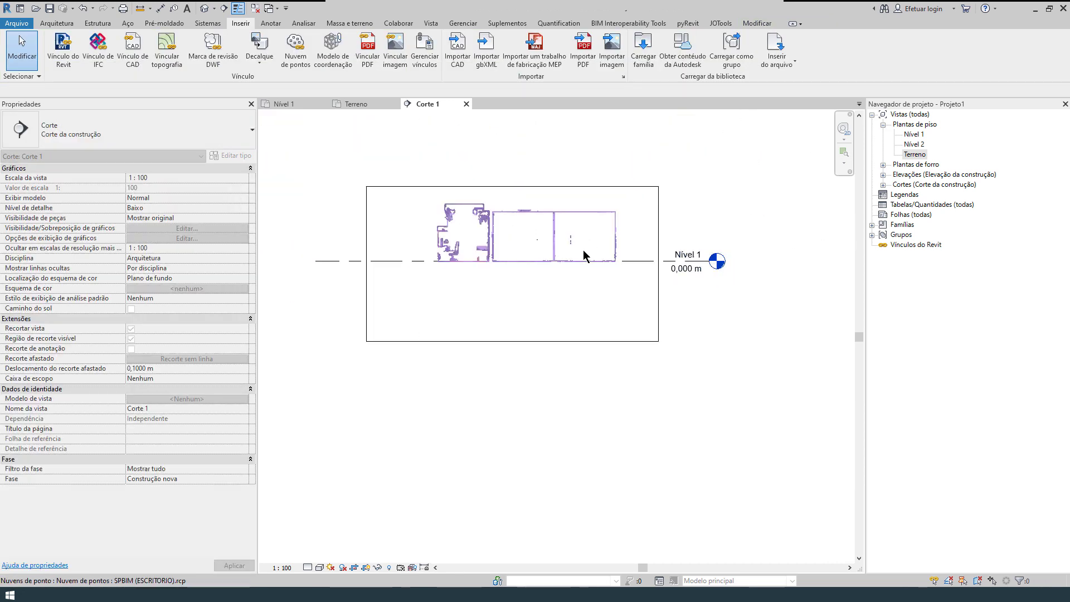
scroll(558, 211, "up", 3)
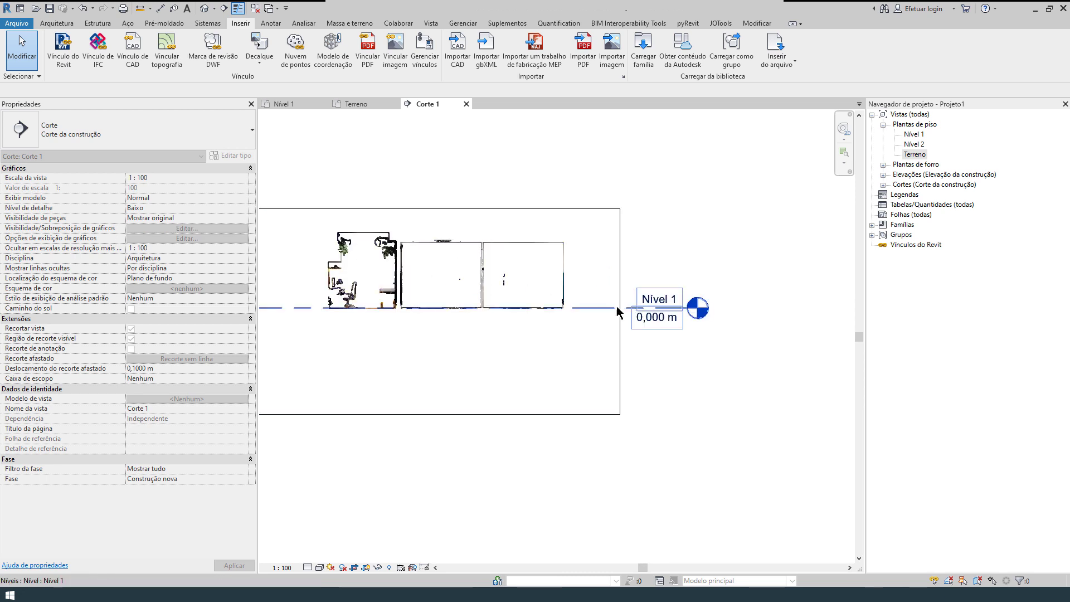
Open the default 3D view and delete the Nível 2 level.
left_click(205, 8)
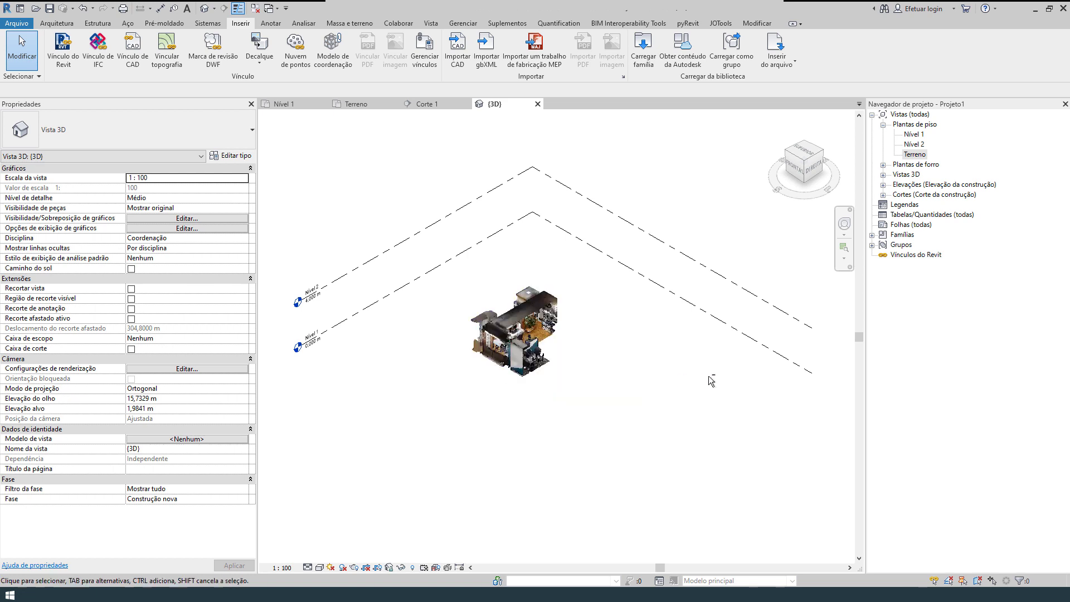
middle_click_drag(466, 383, 365, 288, "shift")
left_click(363, 290)
key("Delete")
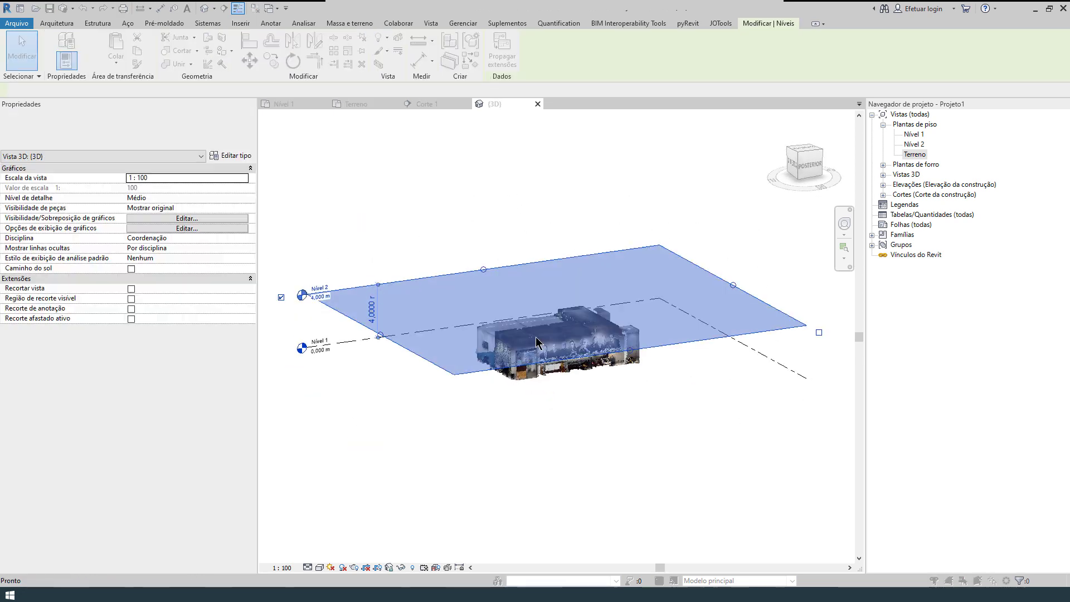
left_click(574, 336)
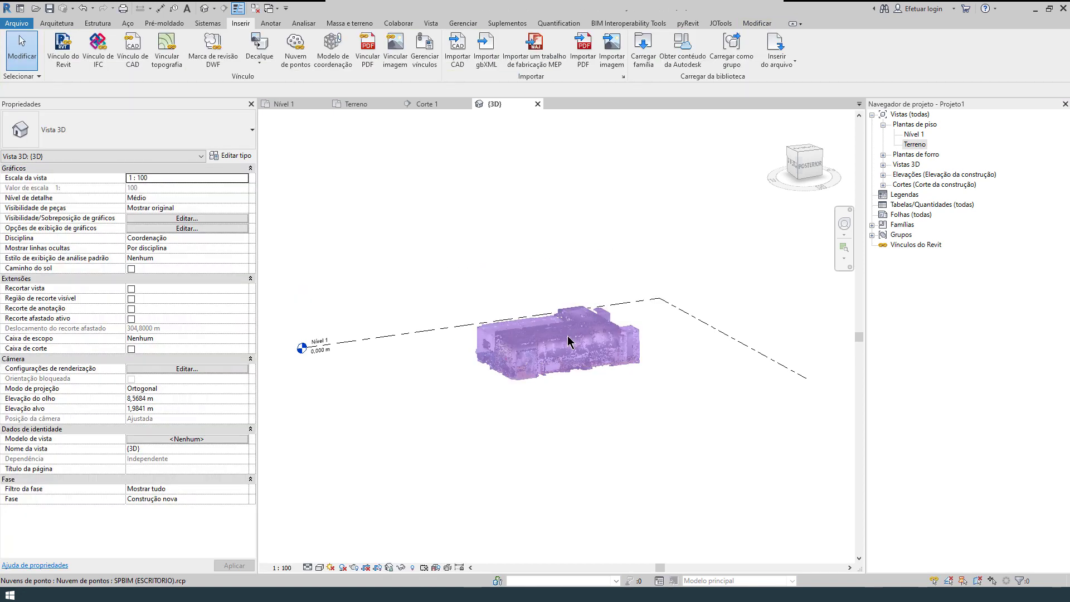
middle_click_drag(682, 391, 683, 424, "shift")
Check the aligned point cloud in Terreno and Corte 1, and open the Nível 1 plan from its level marker.
double_click(914, 144)
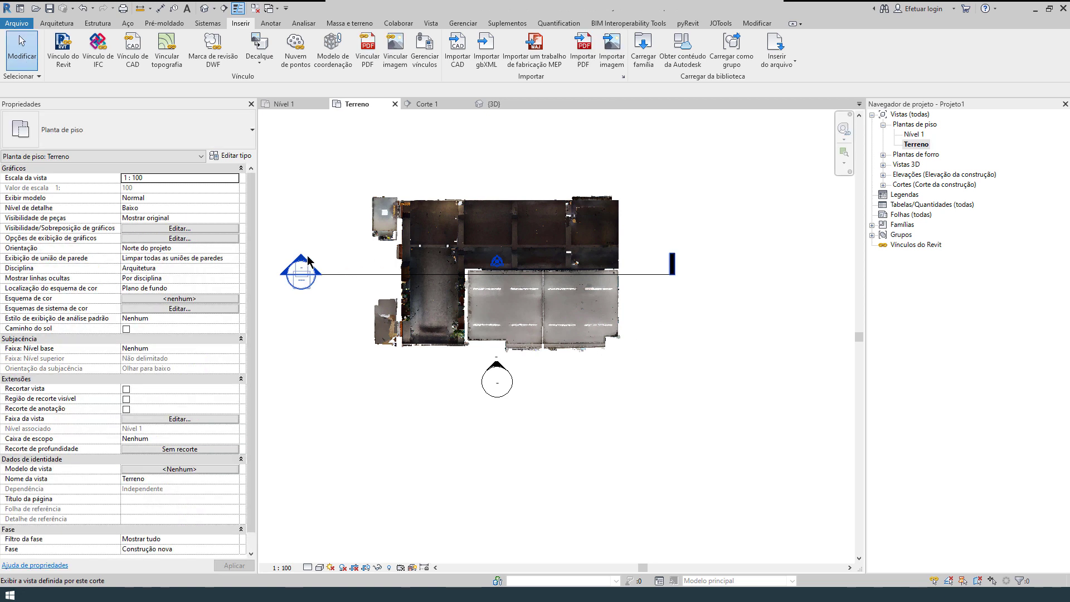
double_click(305, 257)
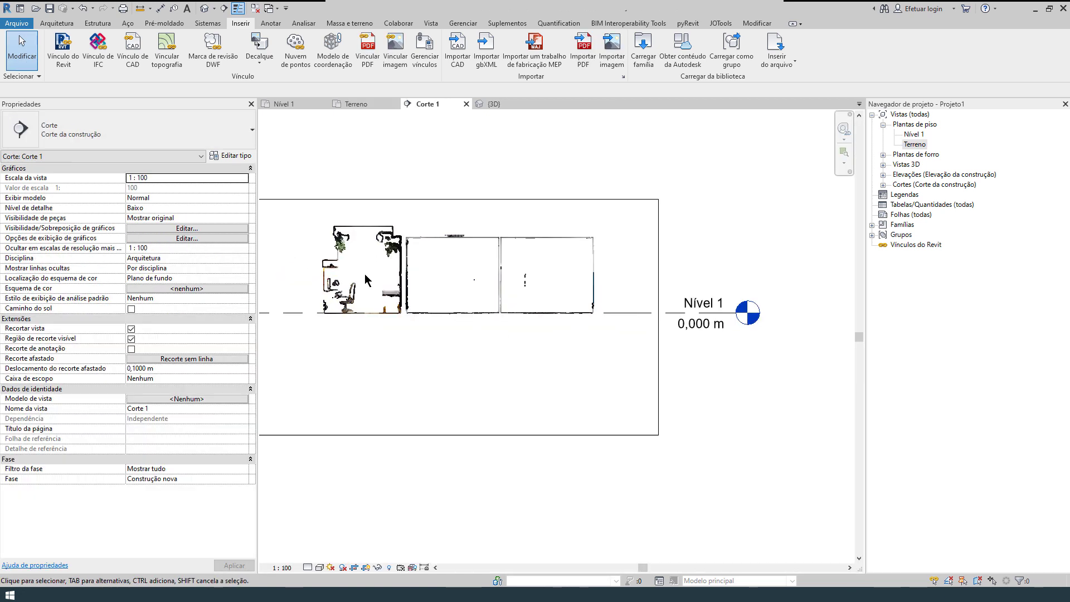
scroll(534, 255, "up", 4)
scroll(480, 250, "down", 2)
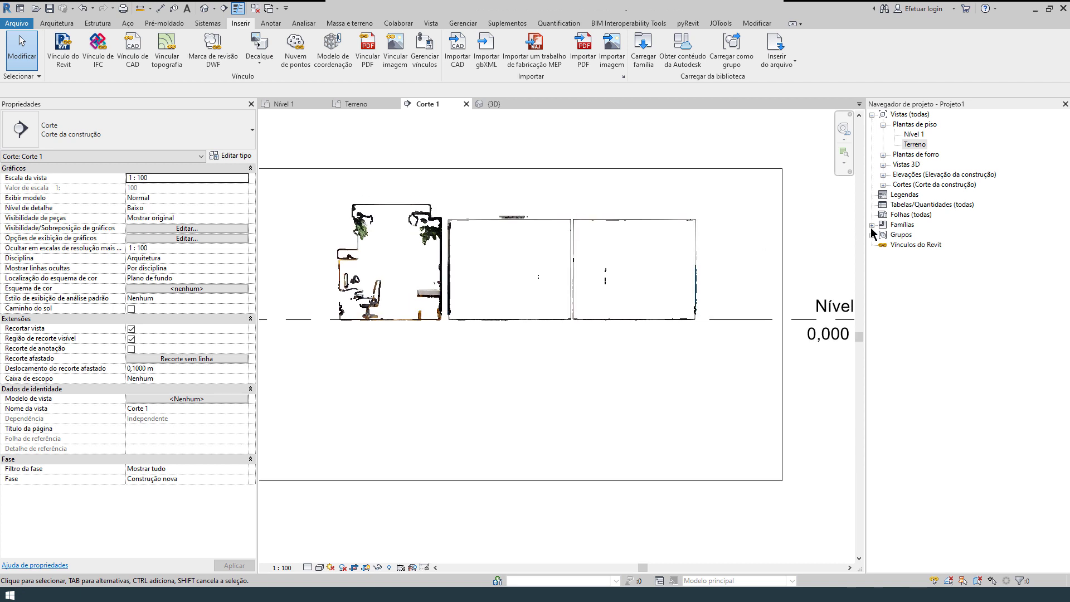
middle_click_drag(741, 298, 567, 304)
double_click(739, 321)
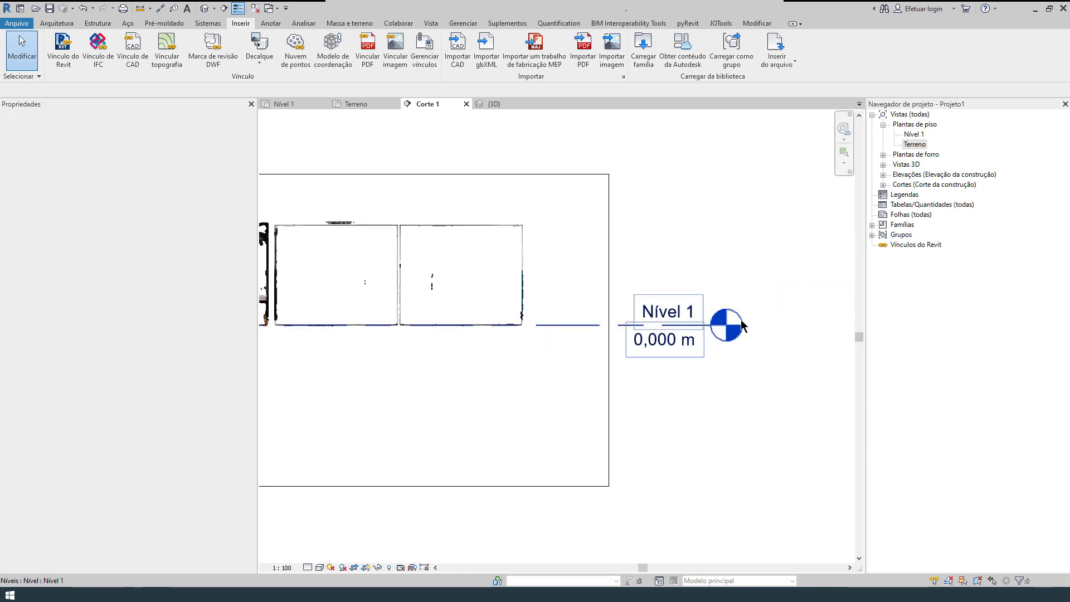
Draw a vertical section line across the scanned office in the Nível 1 plan, with a far clip depth of about 0.26 m.
scroll(519, 334, "up", 4)
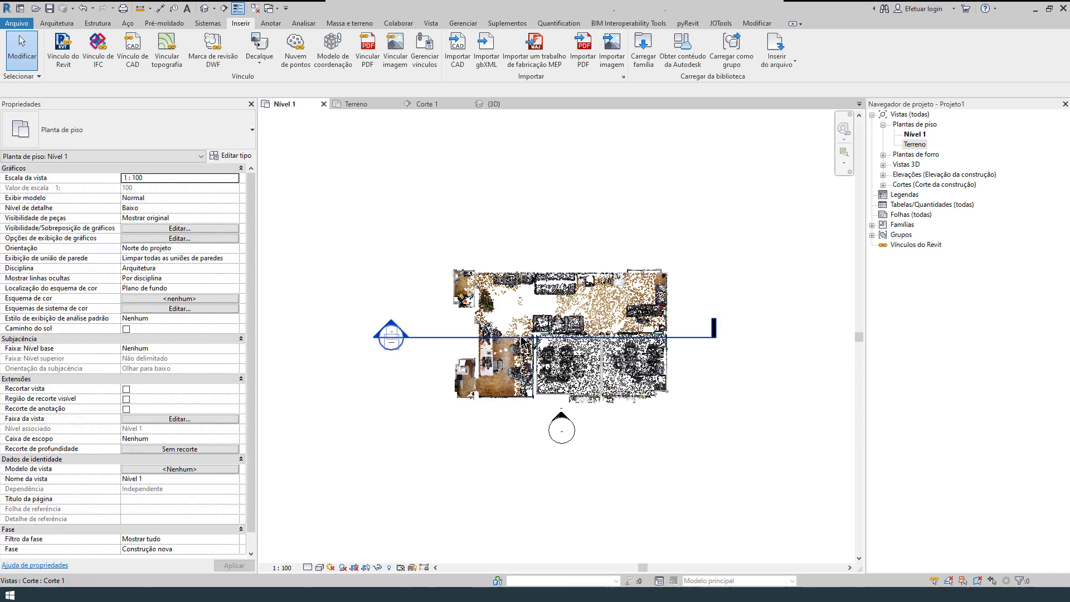
left_click(225, 8)
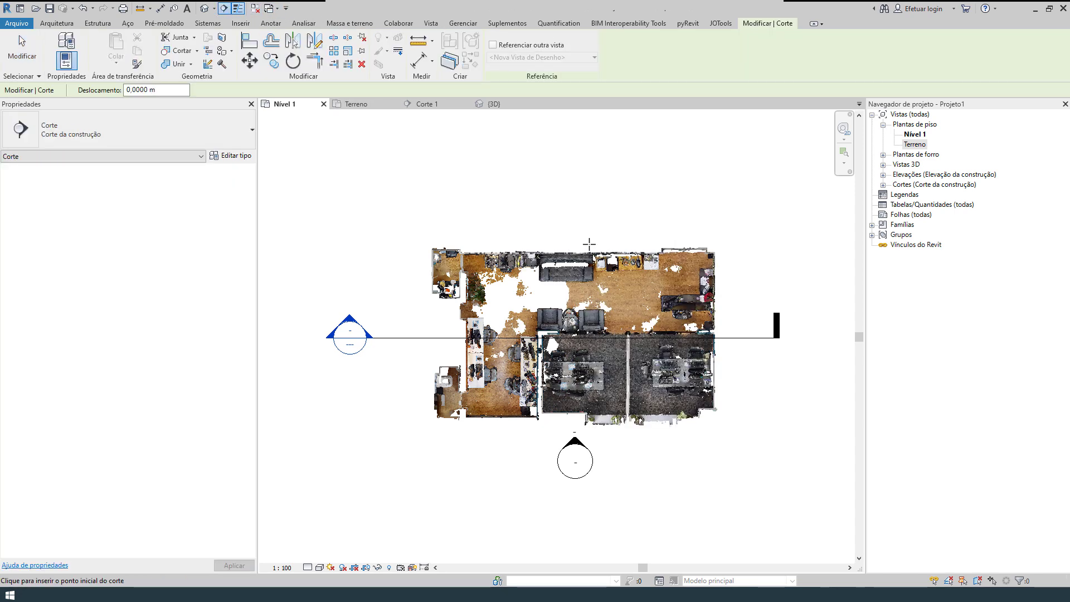
left_click(563, 216)
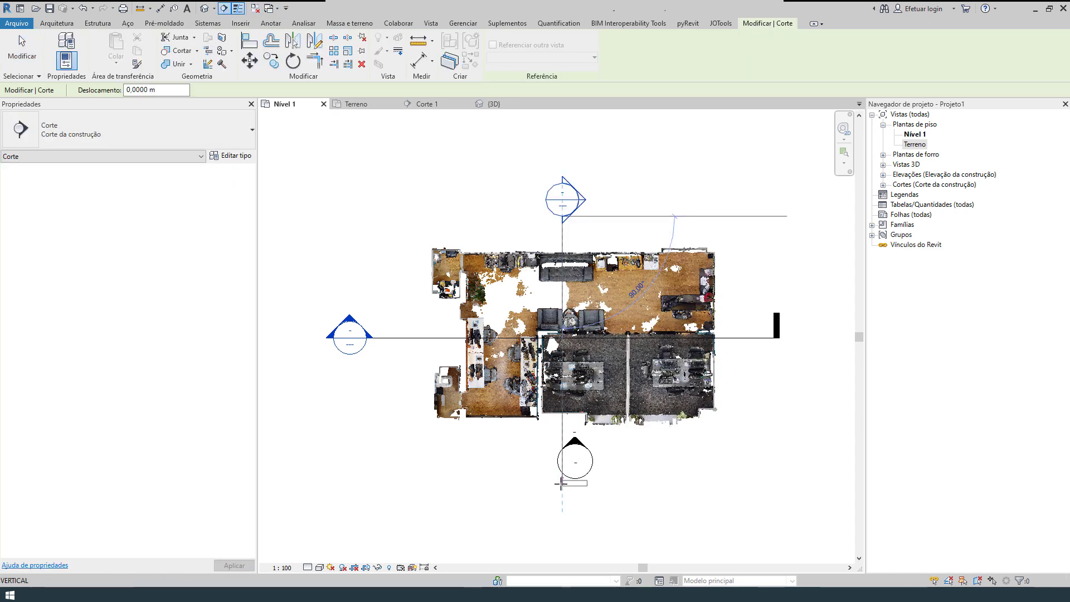
left_click(610, 399)
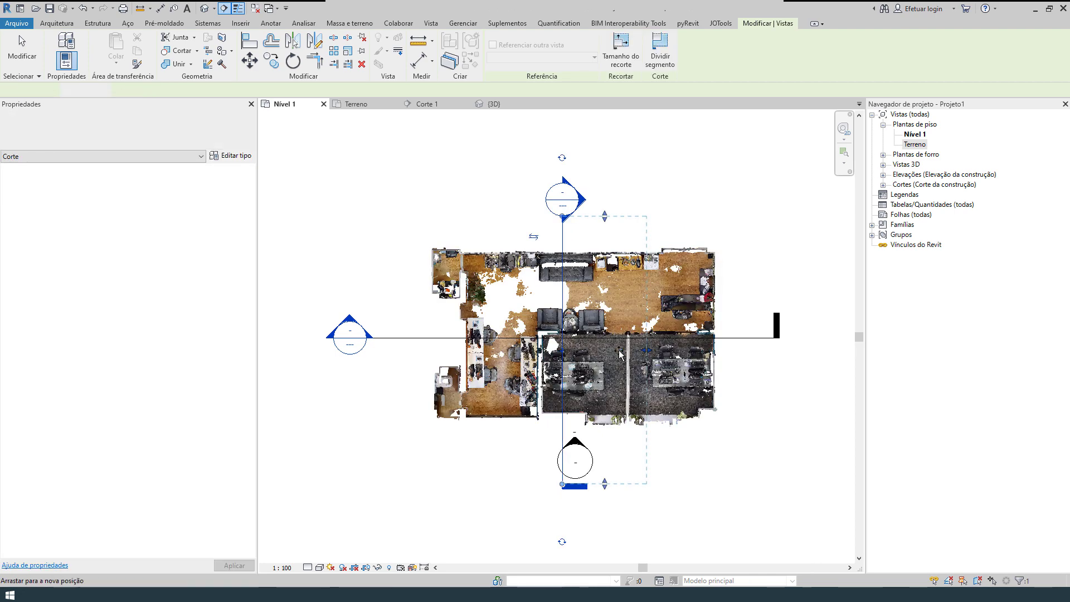
key("Escape")
key("Escape")
Open the view of the new vertical section from its marker in the plan.
left_click(581, 191)
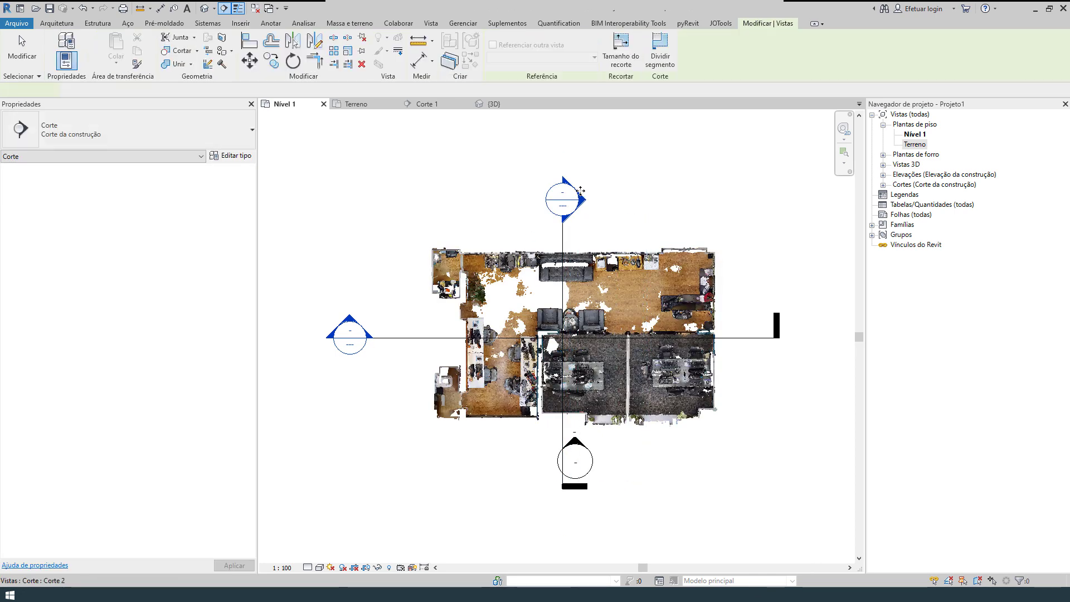
right_click(638, 183)
left_click(669, 248)
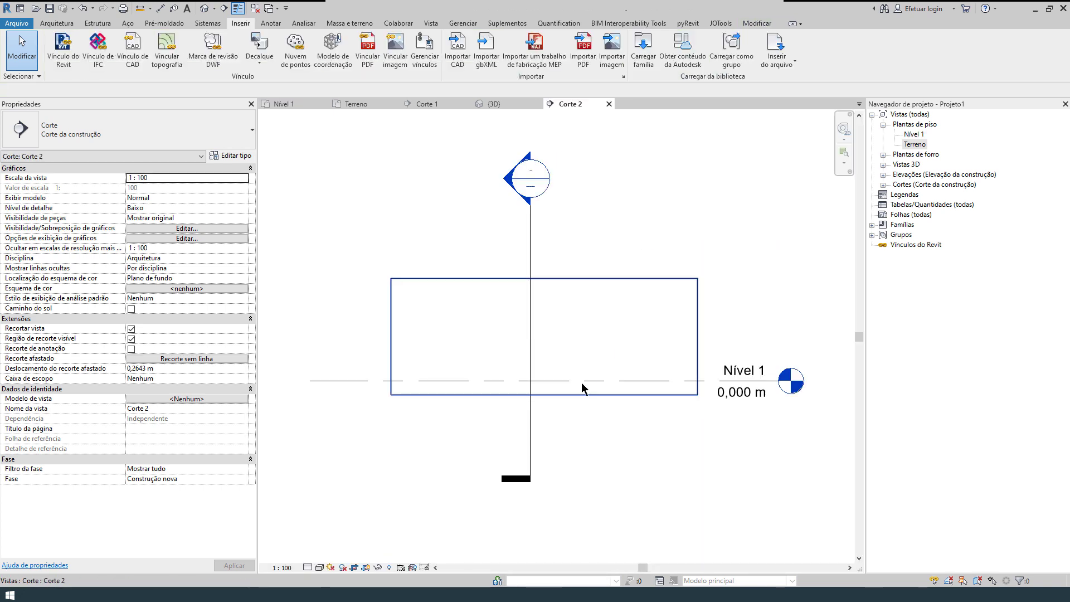
Place a new level along the underside of the scanned upper slab in Corte 2, at about 2.889 m.
scroll(519, 356, "up", 2)
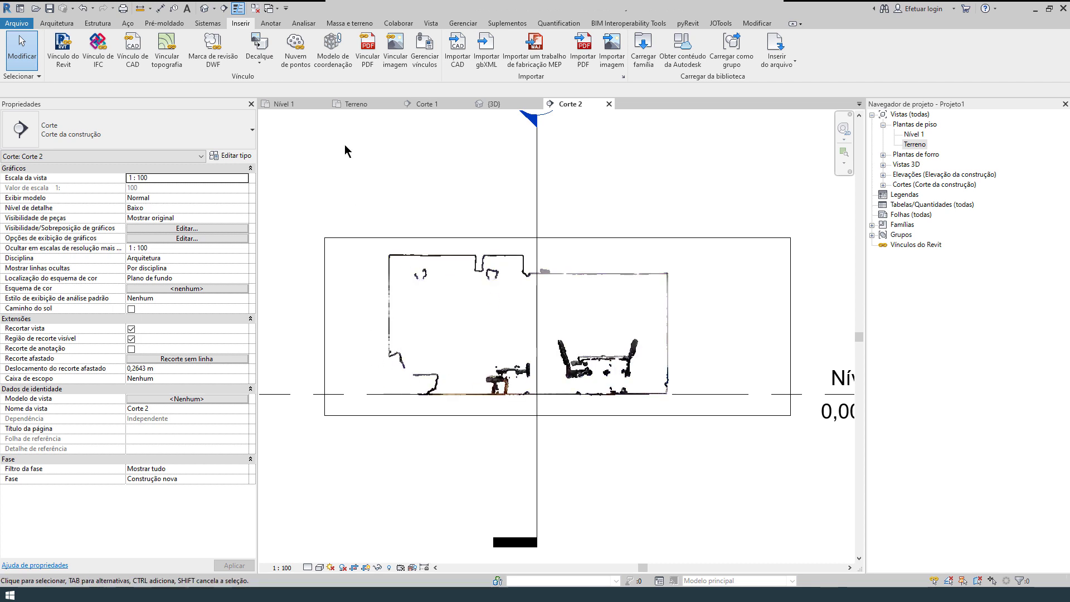
left_click(66, 26)
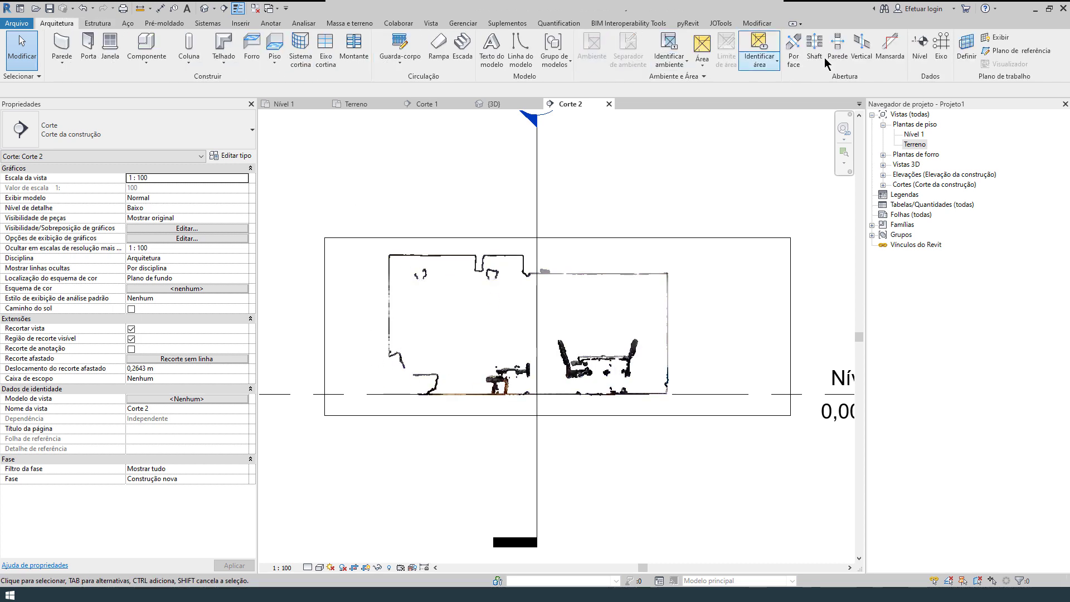
key("l")
key("l")
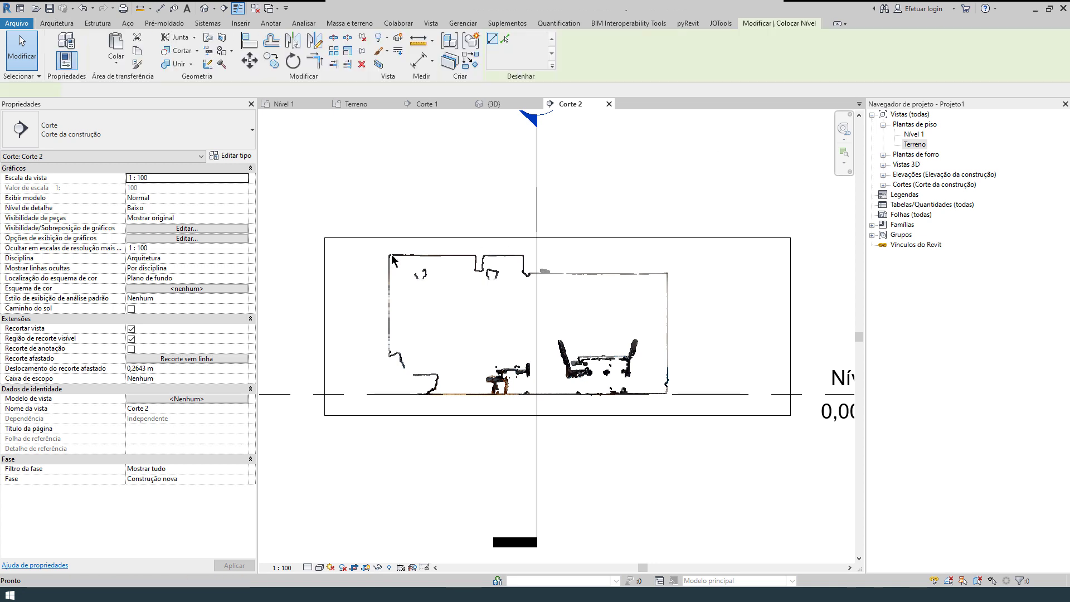
left_click(536, 256)
scroll(744, 262, "down", 4)
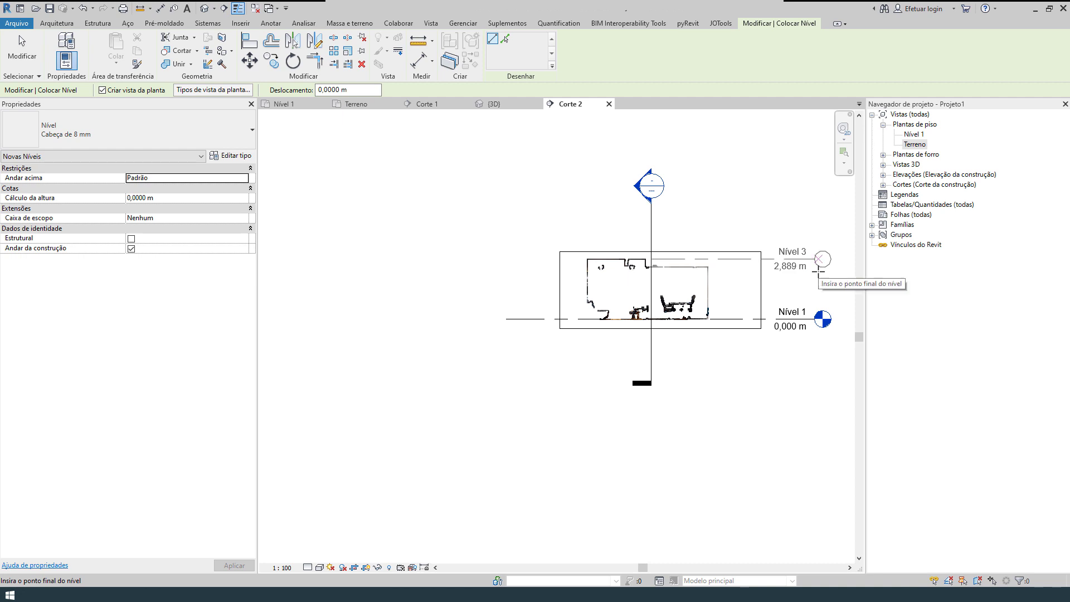
left_click(838, 301)
scroll(837, 302, "up", 4)
key("Escape")
key("Escape")
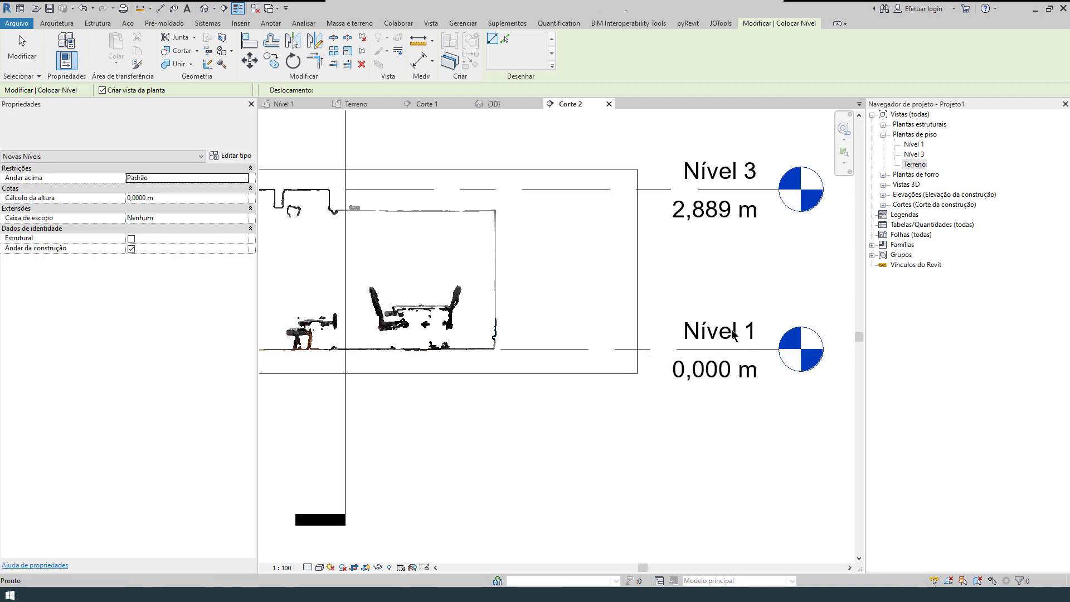
Rename the Nível 1 level to SPBIM (P.A), and rename its corresponding views as well.
double_click(714, 333)
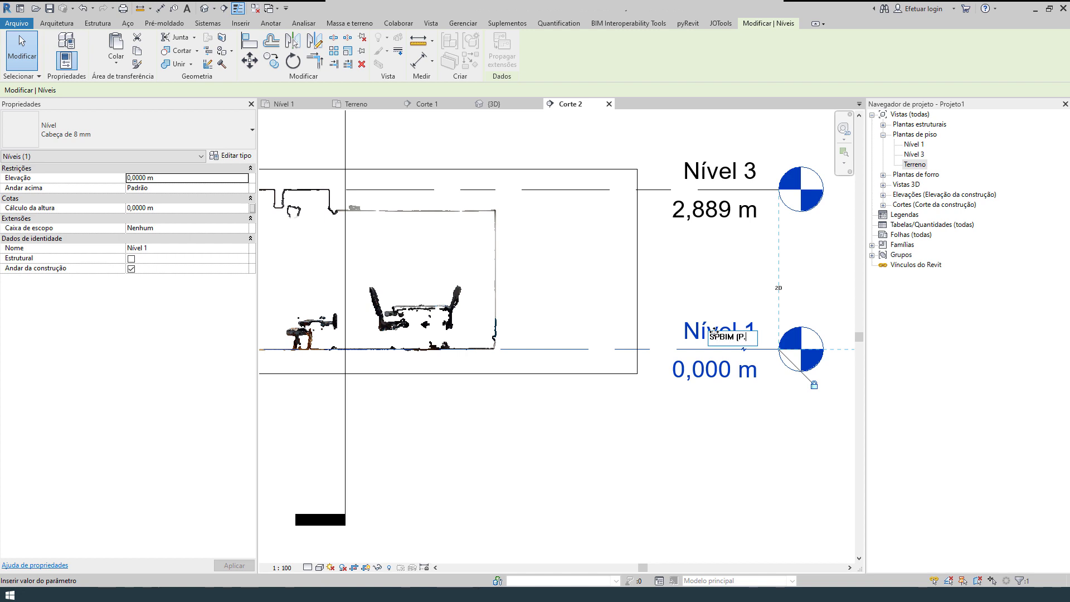
key("Return")
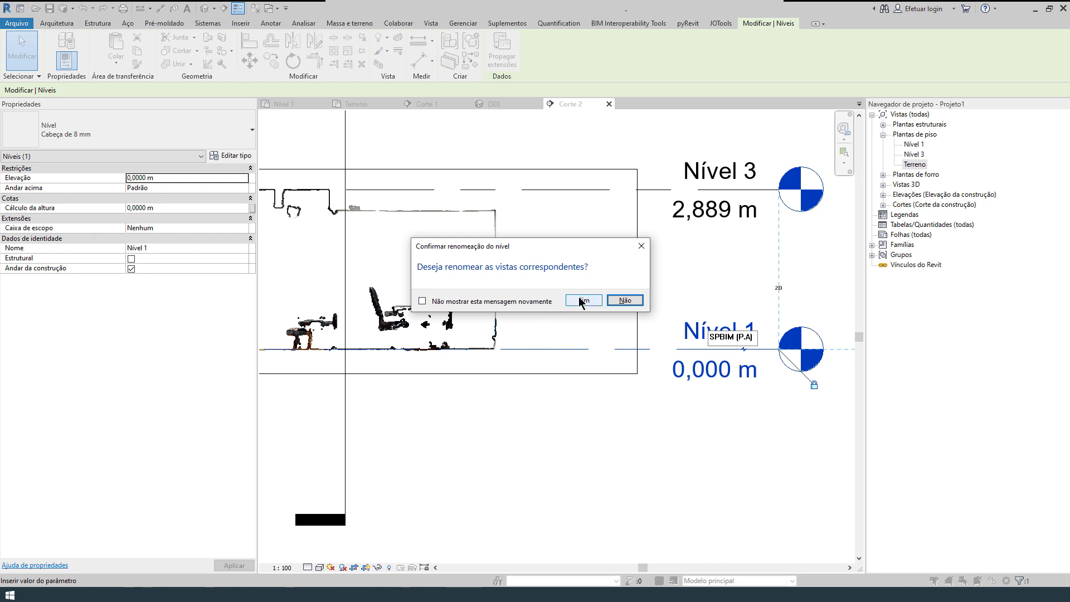
left_click(583, 300)
key("Escape")
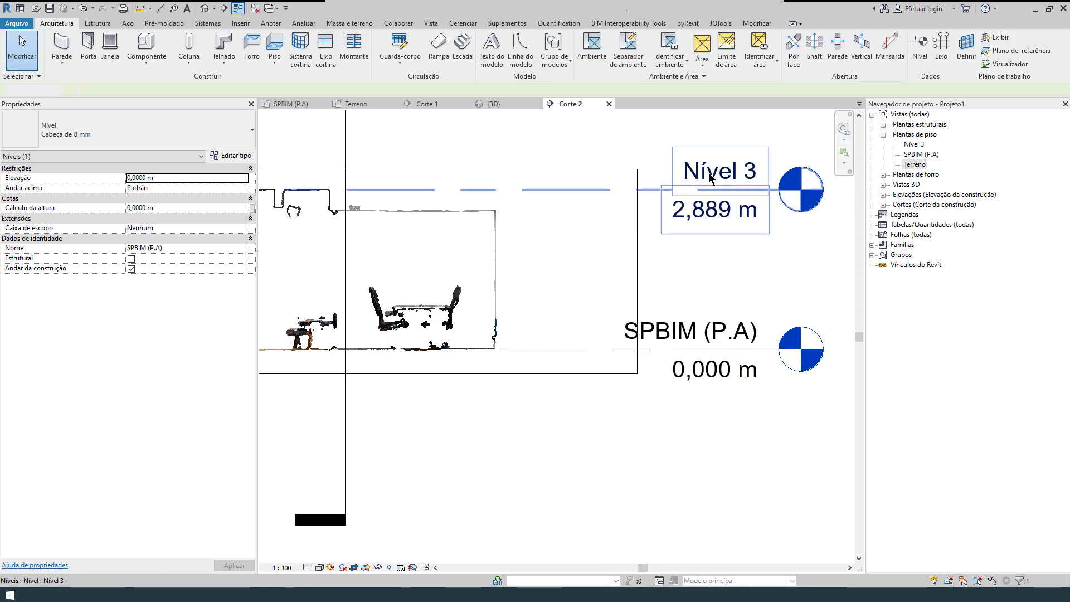
Rename the Nível 3 level to SPBIM (LAJE SUPERIOR), and rename its corresponding views as well.
left_click(710, 177)
left_click(709, 177)
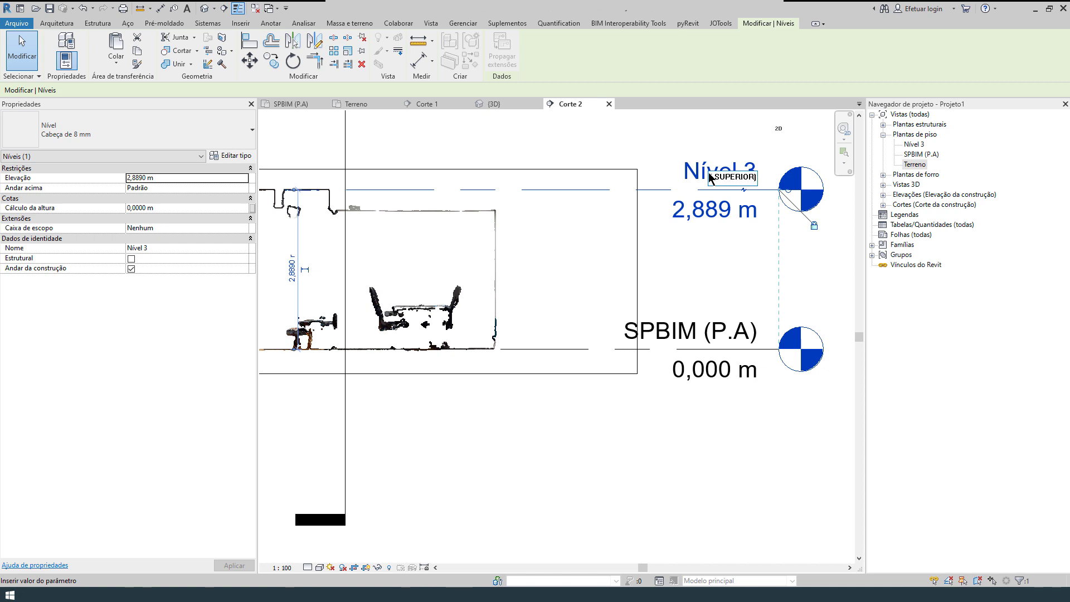
left_click(702, 284)
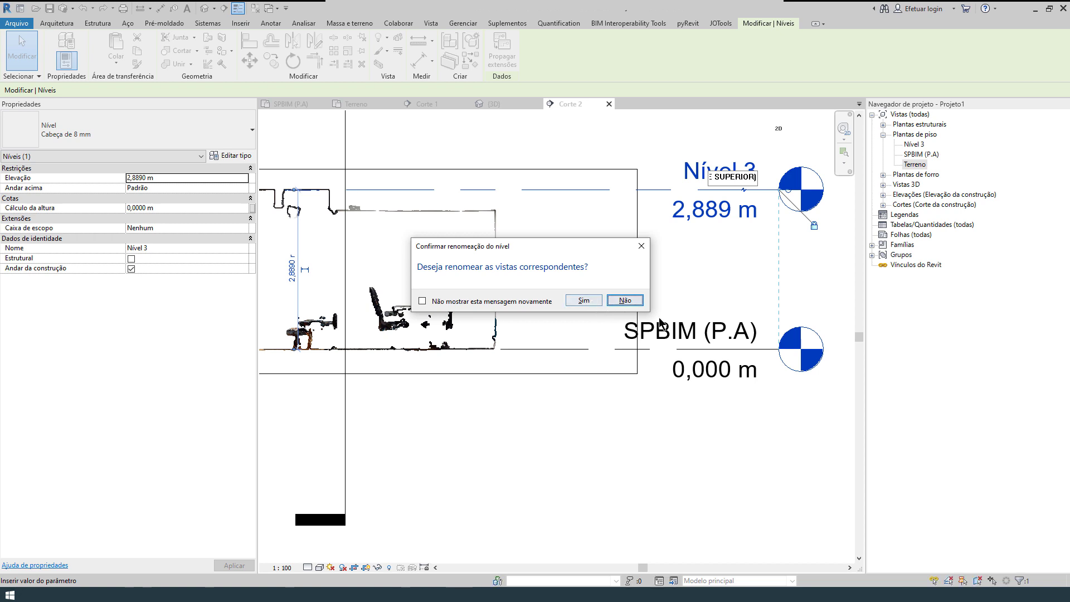
left_click(583, 300)
left_click(824, 302)
scroll(820, 304, "down", 2)
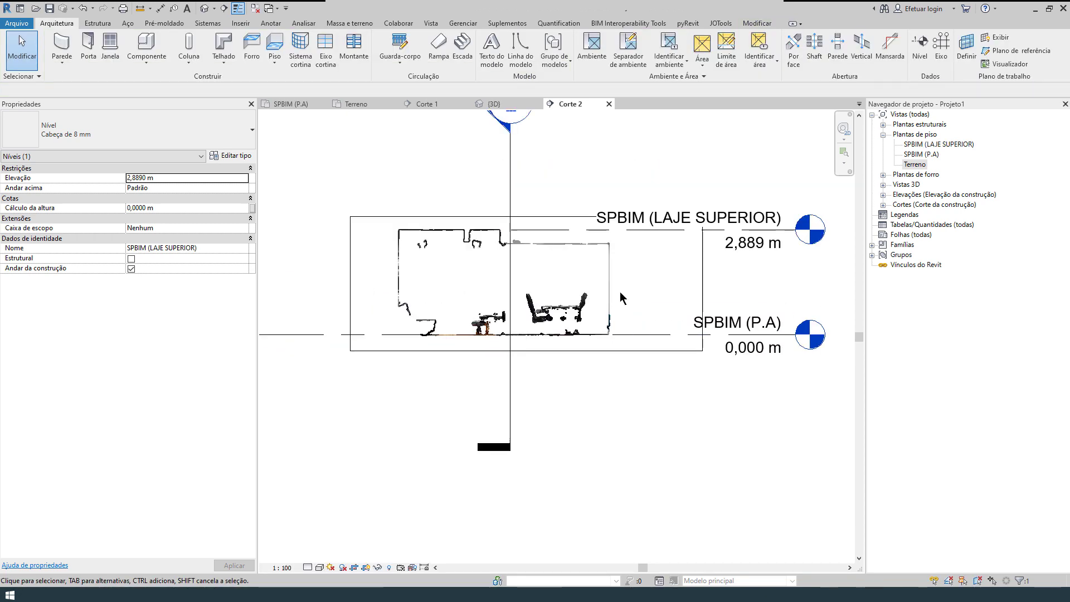
Extend the aligned level lines farther outward past the section's crop boundary in Corte 2.
middle_click_drag(512, 131, 534, 216)
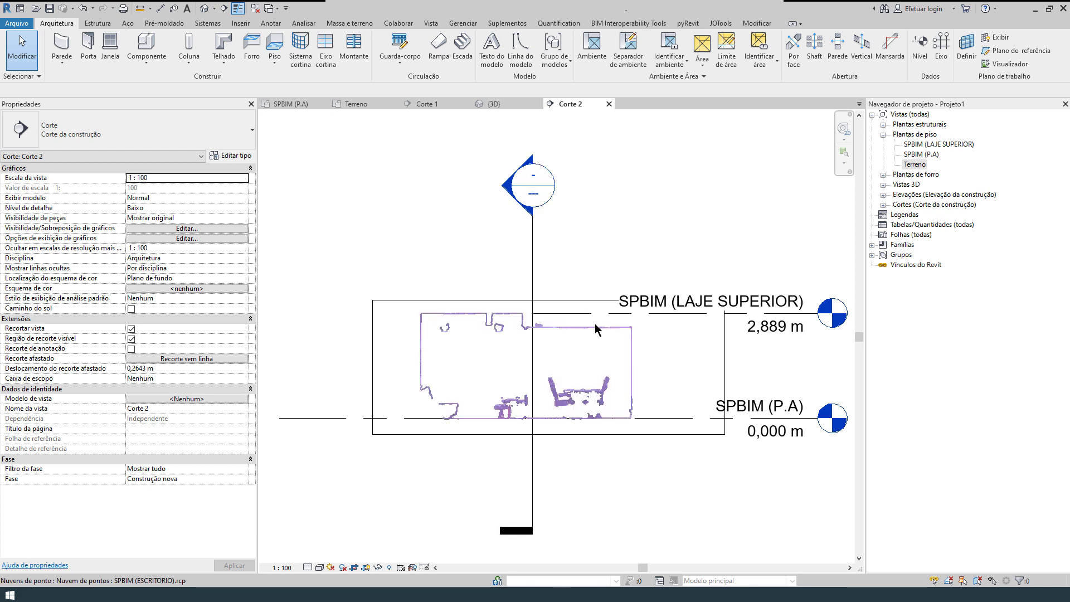
scroll(595, 325, "up", 6)
scroll(404, 278, "down", 5)
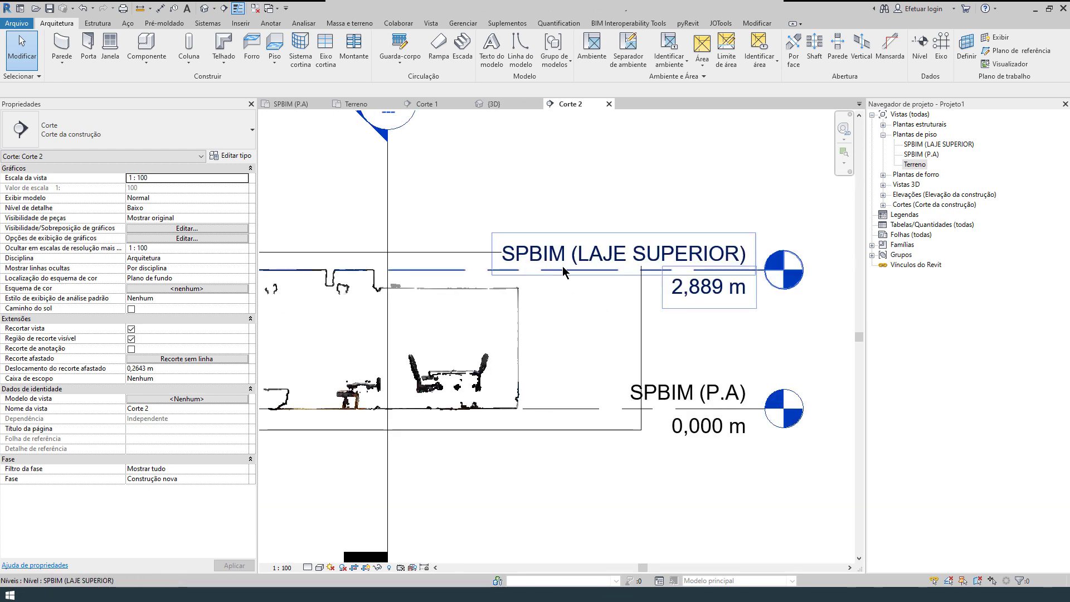
left_click(771, 281)
left_click_drag(766, 271, 823, 264)
left_click(671, 201)
scroll(525, 244, "down", 4)
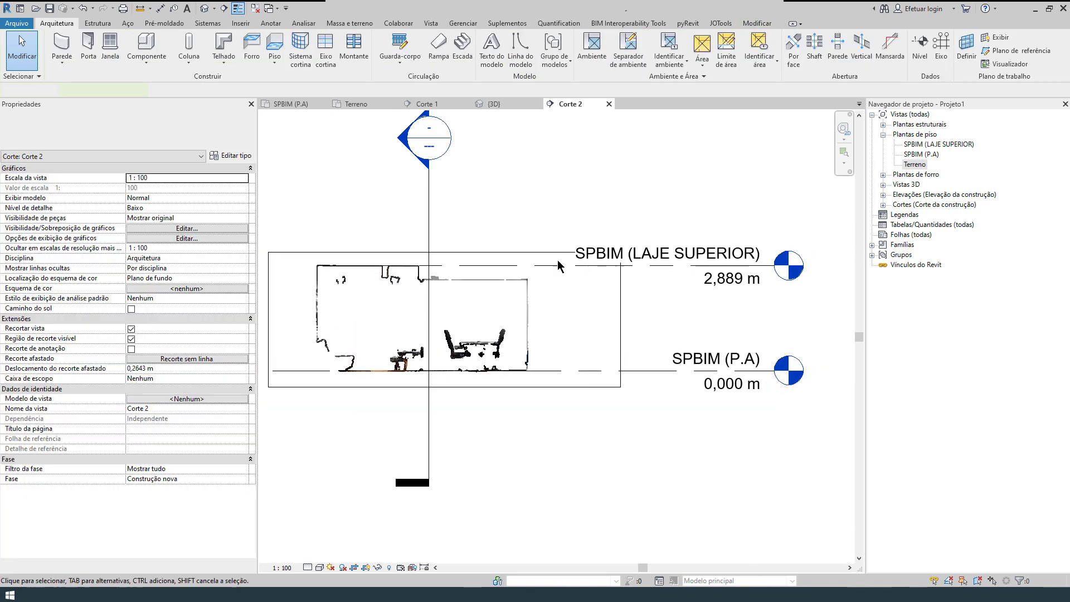
Place another level along the scanned lower ceiling in Corte 2, at about 2.489 m.
left_click(920, 48)
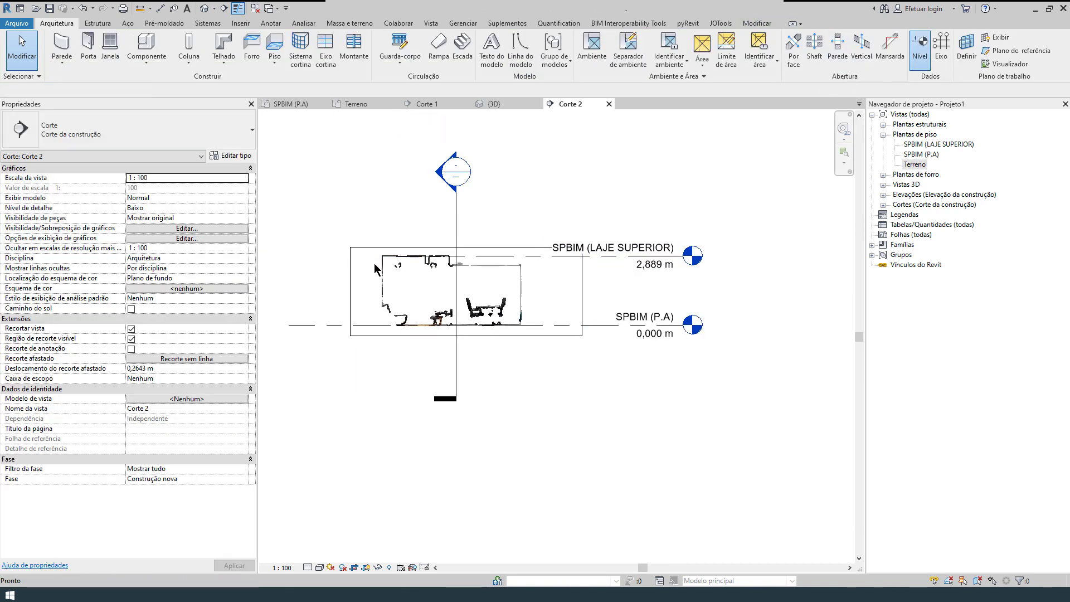
scroll(377, 270, "up", 3)
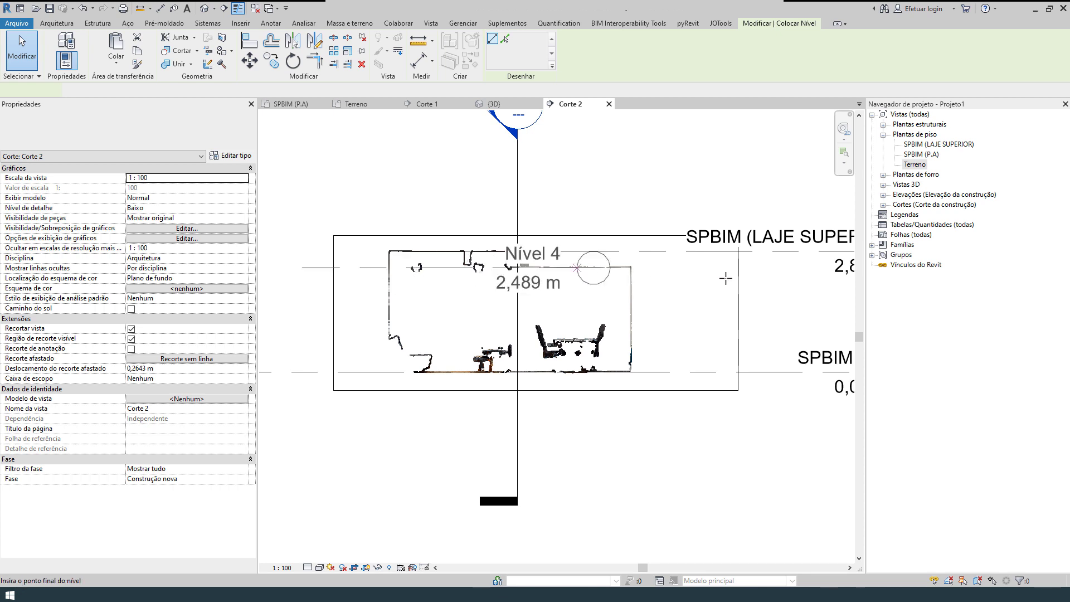
middle_click_drag(813, 283, 551, 275)
scroll(557, 275, "up", 1)
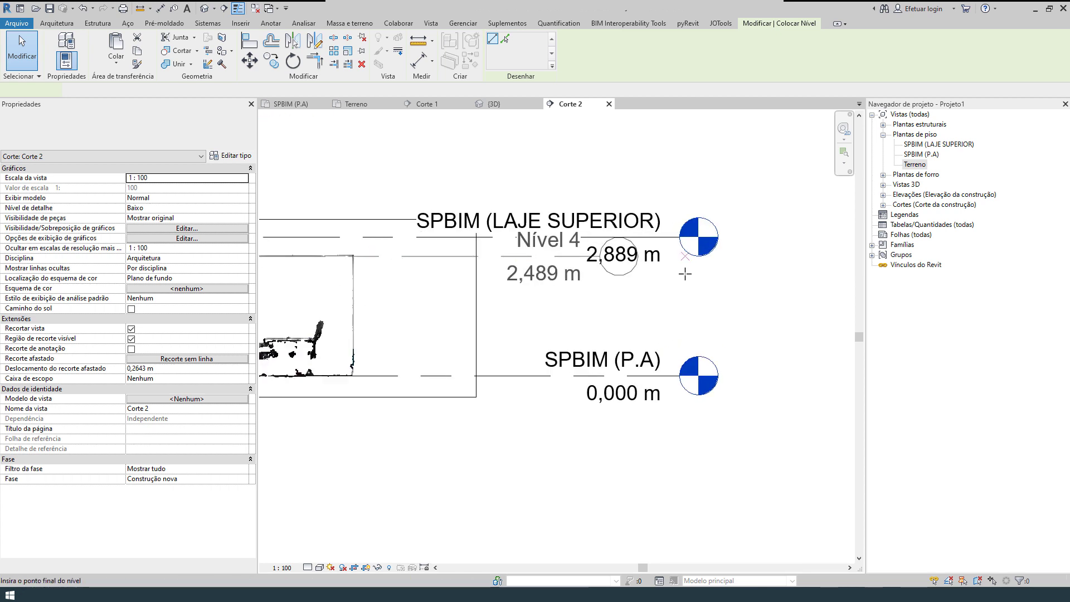
left_click(688, 273)
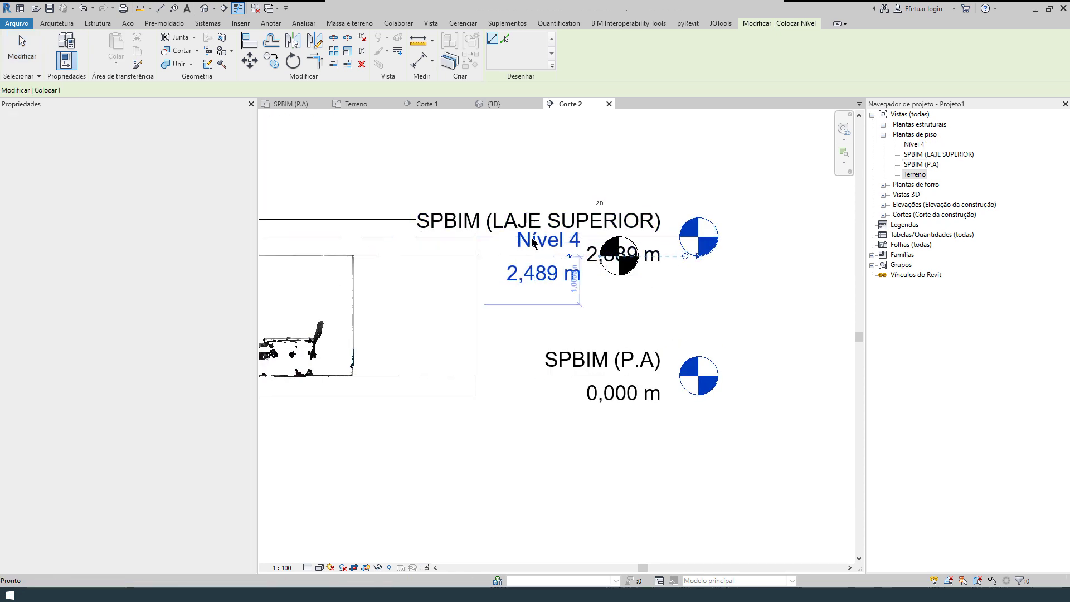
key("Escape")
key("Escape")
Set the Corte 2 view scale to 1:25 and extend the Nível 4 line until its head aligns with the other levels.
left_click(282, 568)
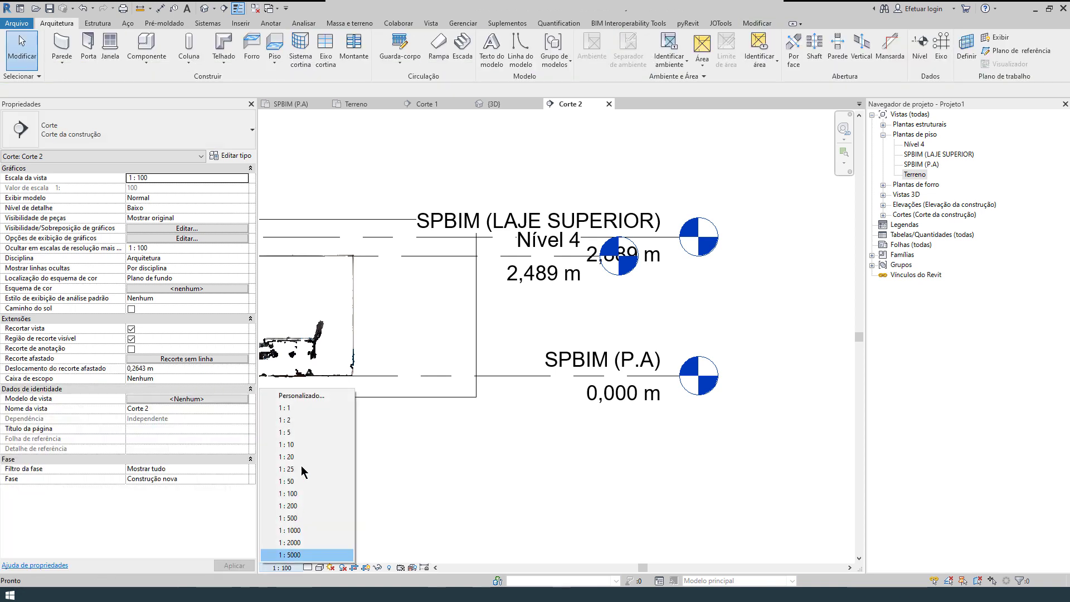
left_click(290, 469)
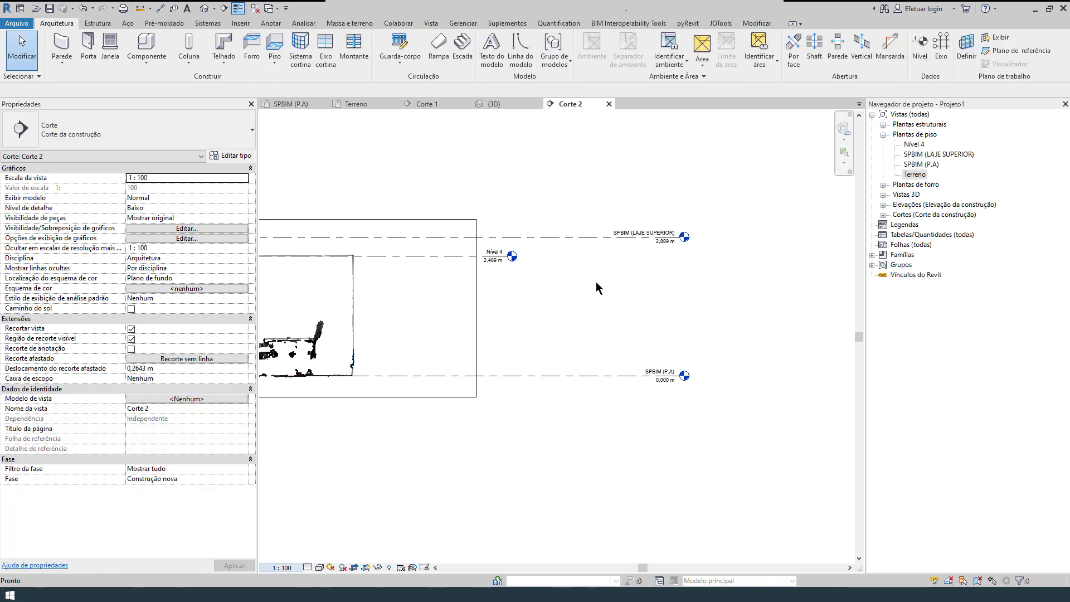
left_click(497, 259)
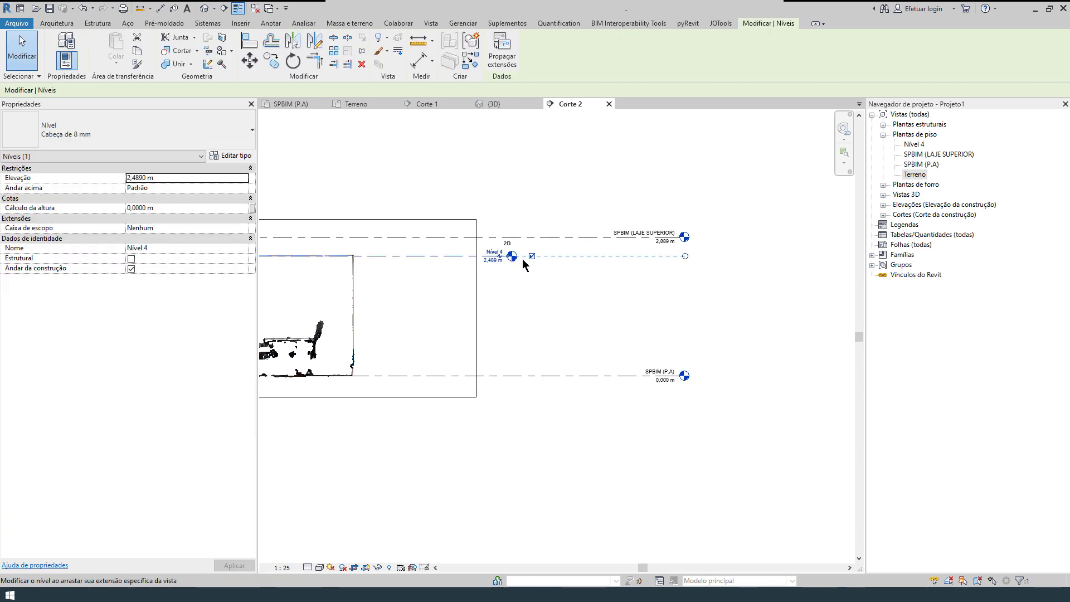
left_click_drag(524, 257, 684, 265)
left_click(693, 268)
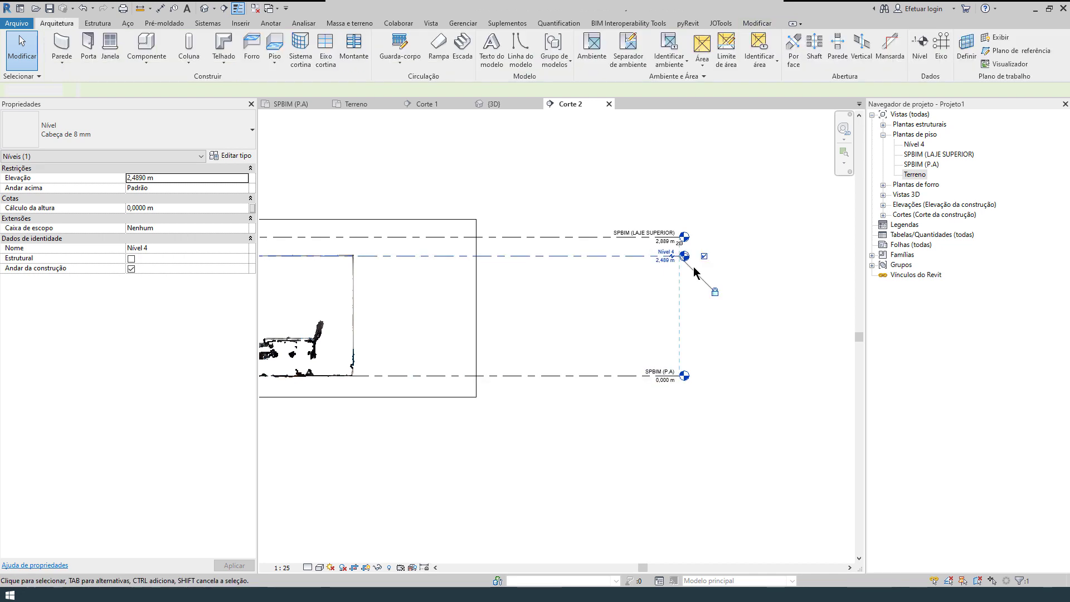
Rename the Nível 4 level to SPBIM (FORRO), and rename its corresponding views as well.
scroll(685, 249, "up", 3)
left_click(627, 258)
left_click(631, 257)
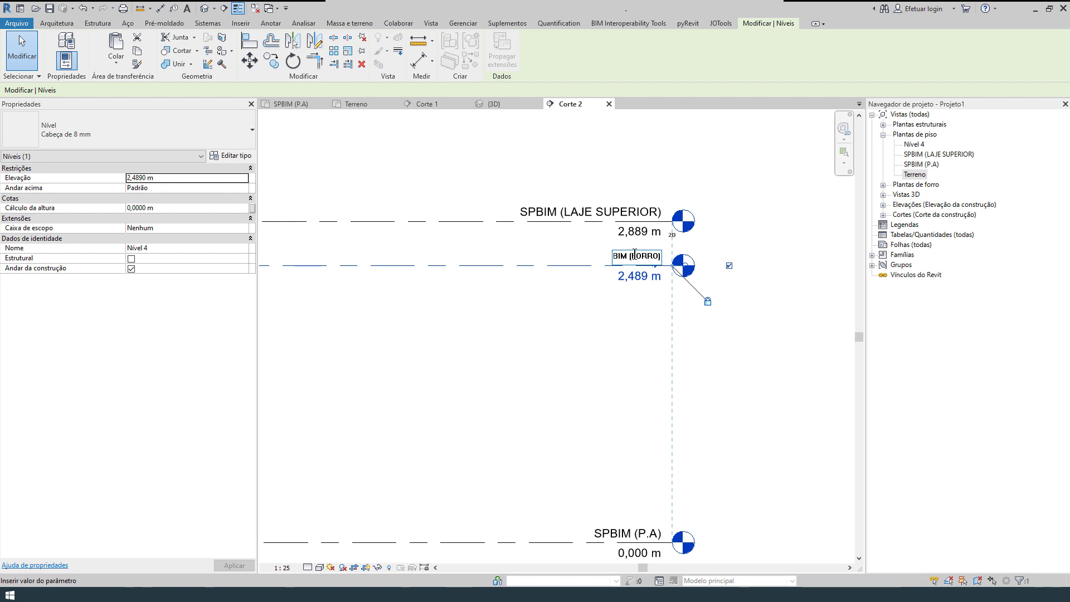
type("SPBIM (FORRO)")
key("Return")
left_click(584, 304)
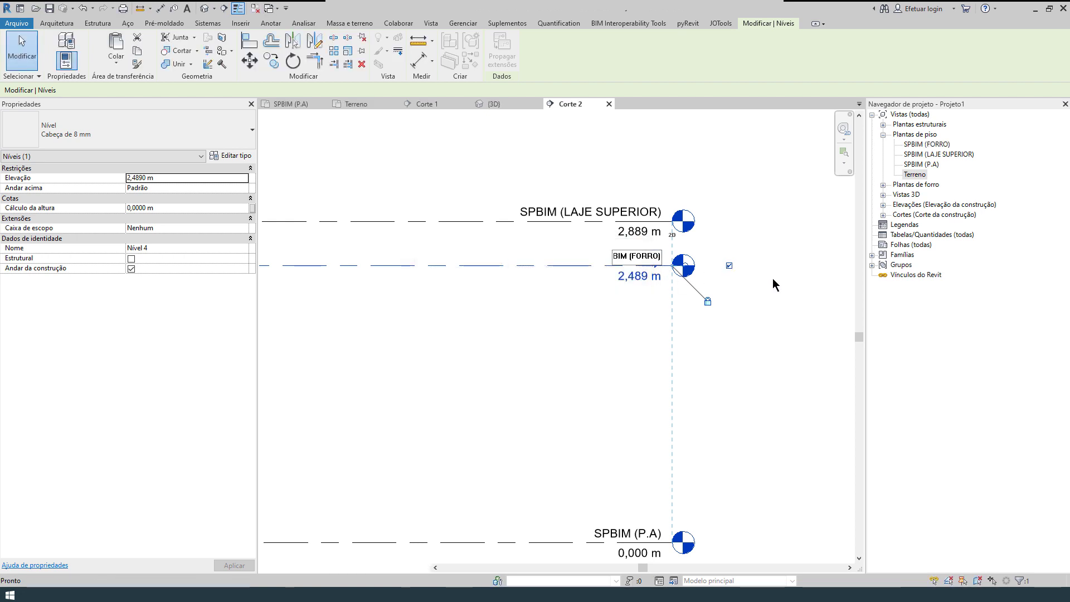
left_click(788, 282)
scroll(788, 284, "down", 3)
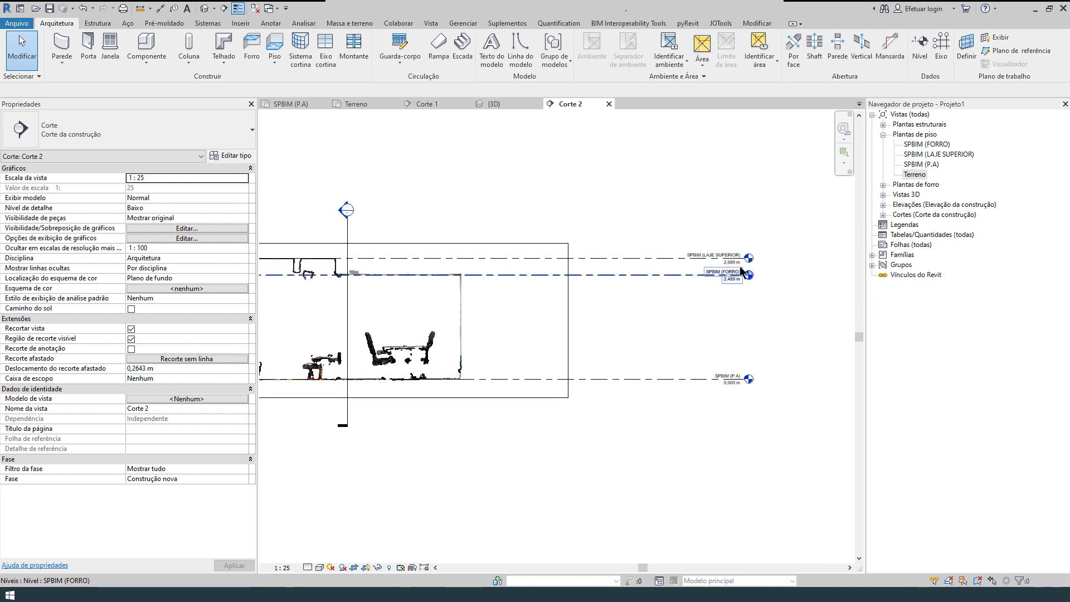
Set the elevation of the SPBIM (FORRO) level to 2.49 m.
scroll(742, 282, "up", 3)
scroll(725, 289, "up", 2)
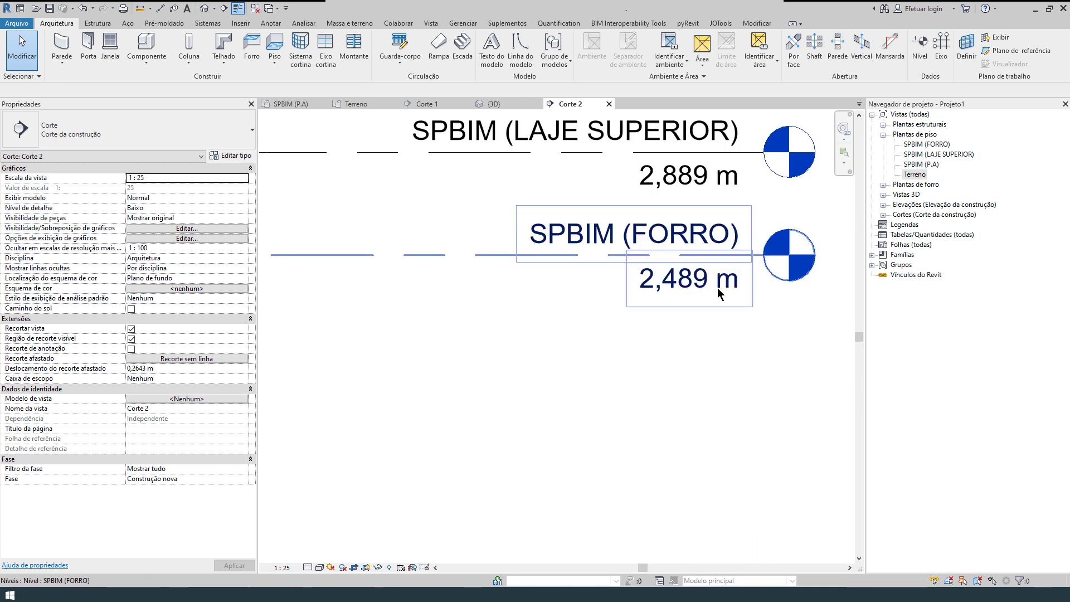
left_click(671, 292)
left_click(702, 278)
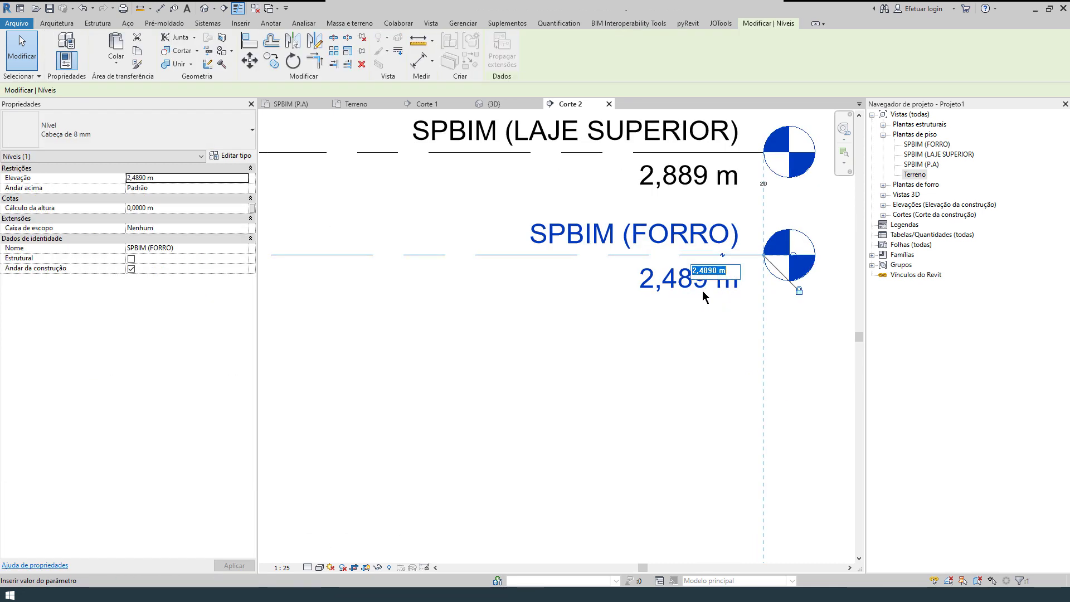
type("2,49")
key("Return")
key("Escape")
Set the elevation of the SPBIM (LAJE SUPERIOR) level to 2.89 m.
double_click(704, 180)
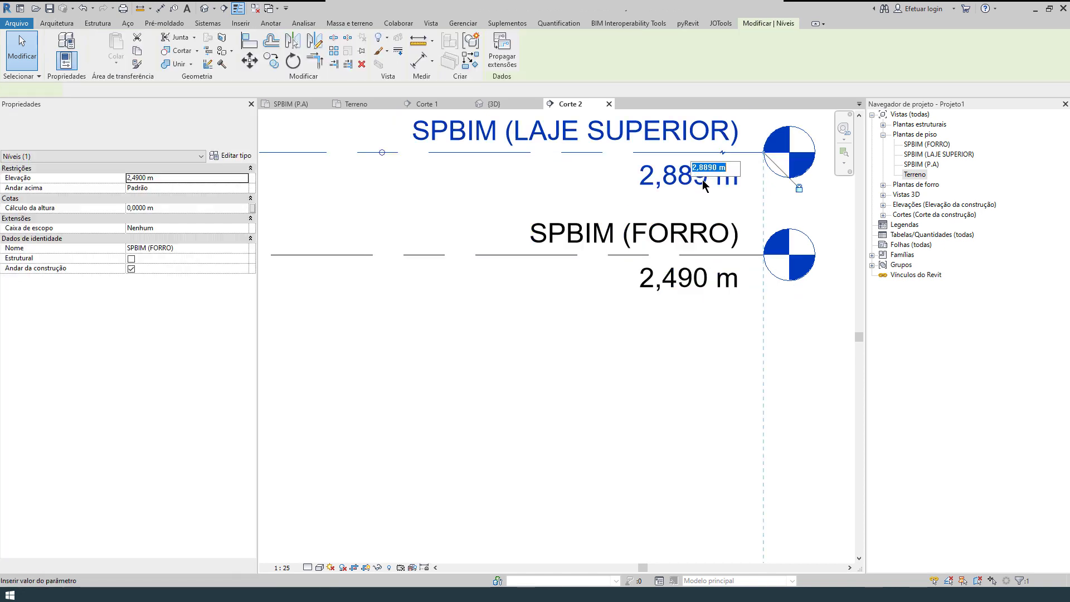
type("2,89")
key("Return")
key("Escape")
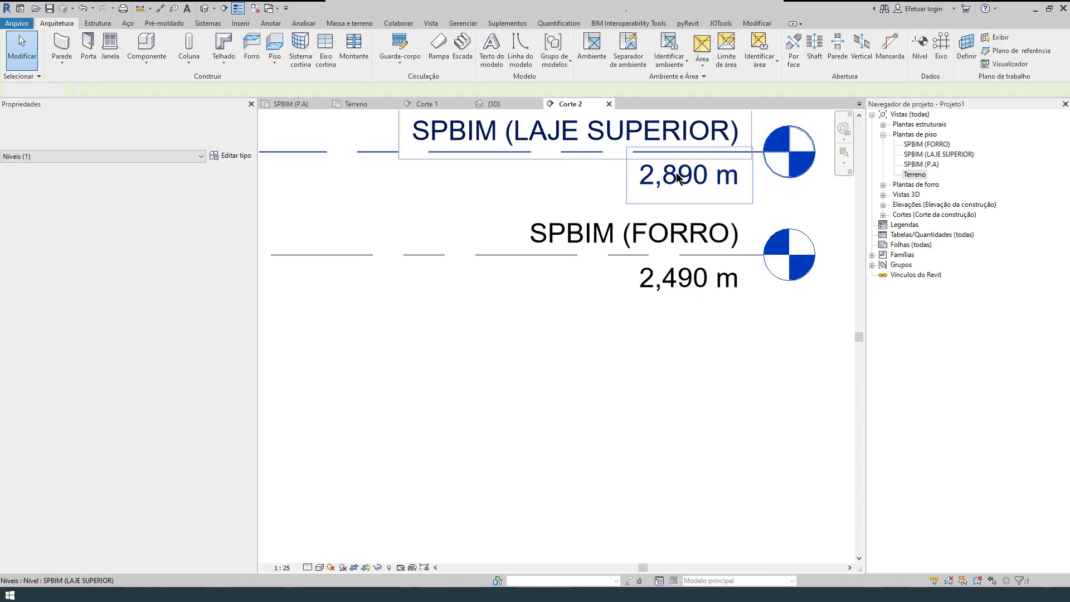
Review the floor, ceiling and slab levels in the Corte 2 section and around the point cloud in the default 3D view.
scroll(687, 290, "down", 2)
scroll(835, 323, "down", 4)
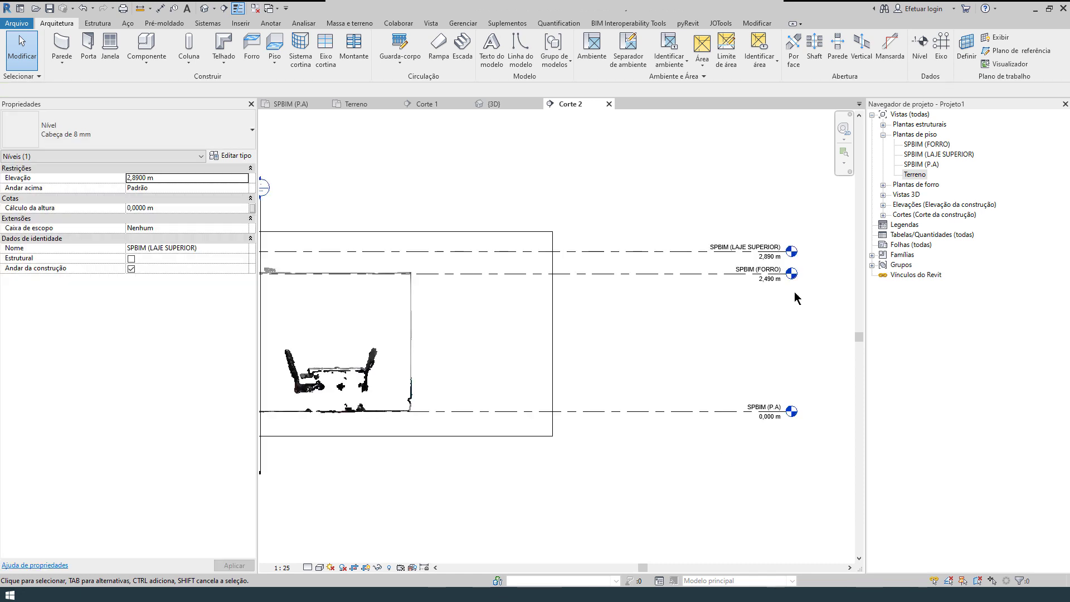
scroll(728, 248, "down", 2)
left_click_drag(717, 205, 698, 365)
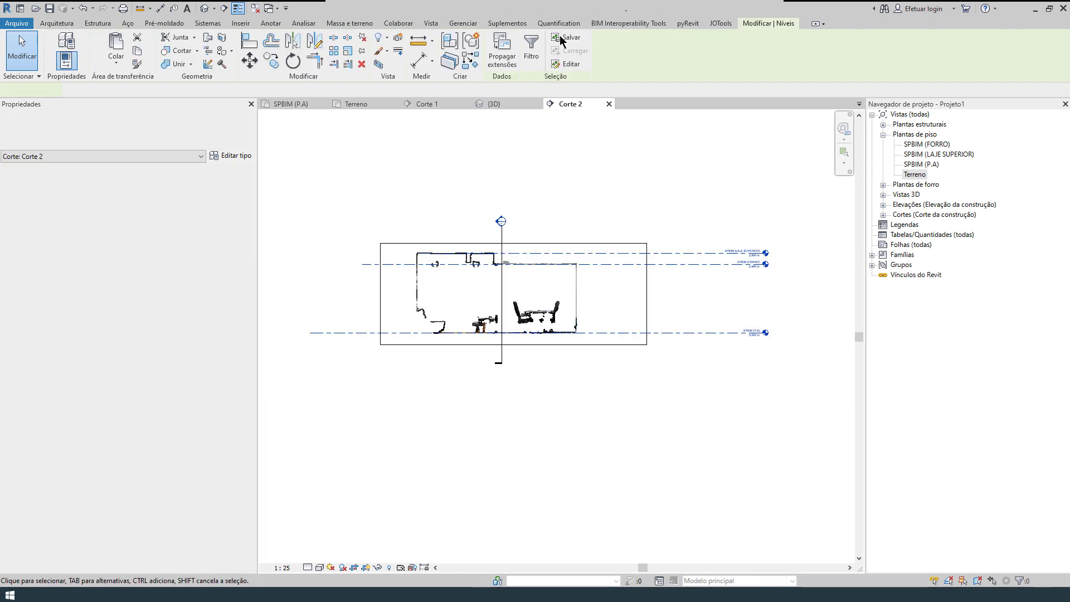
left_click(496, 162)
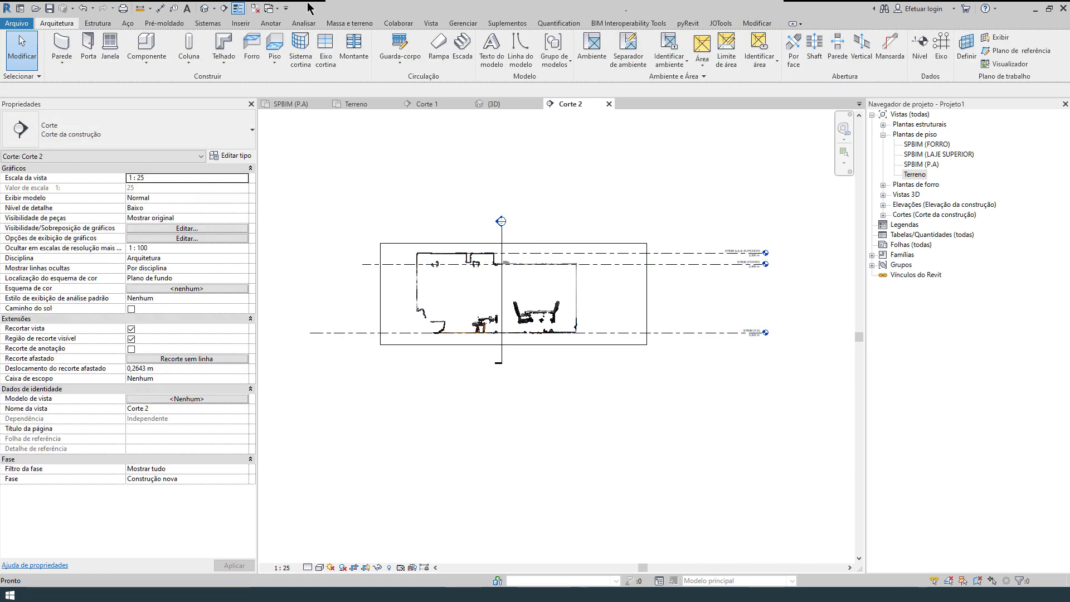
left_click(204, 8)
middle_click_drag(479, 267, 419, 263, "shift")
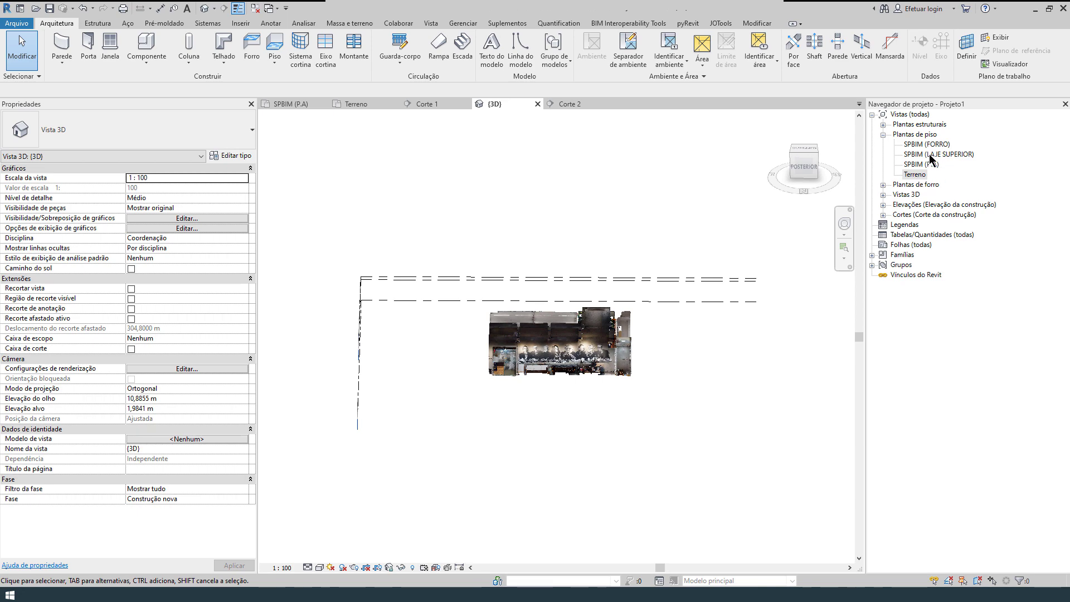
Open the SPBIM (P.A) floor plan and set its view scale to 1:50.
double_click(933, 165)
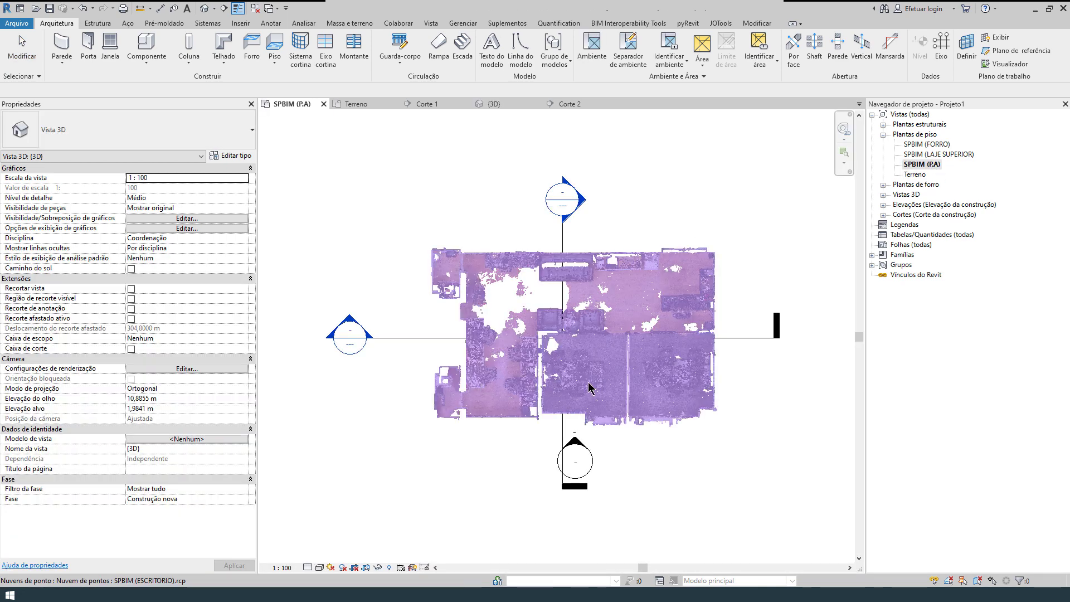
scroll(551, 472, "up", 5)
scroll(468, 465, "down", 4)
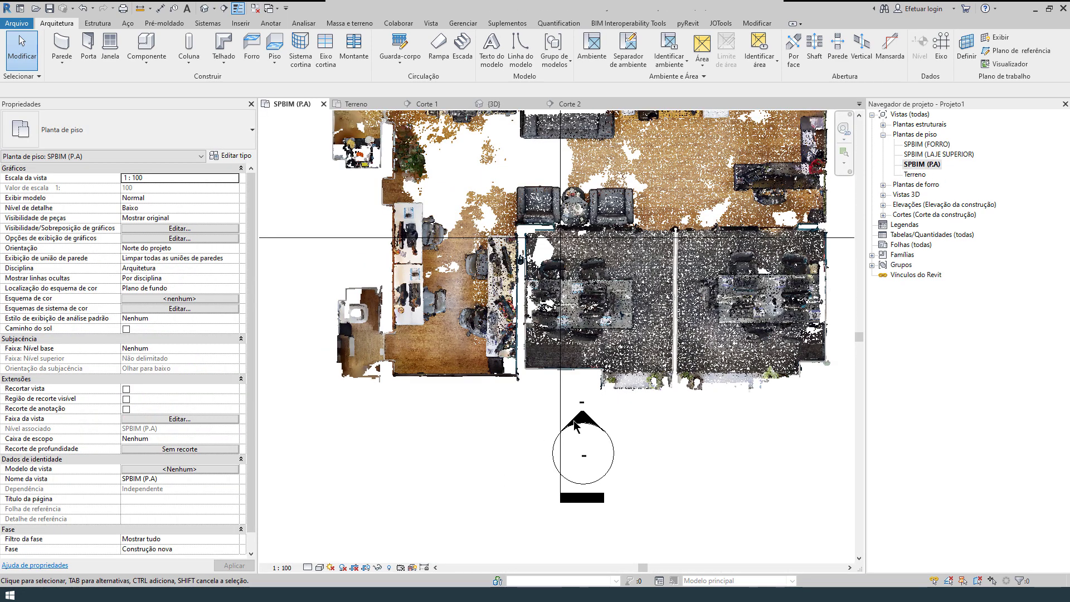
left_click(282, 567)
left_click(287, 481)
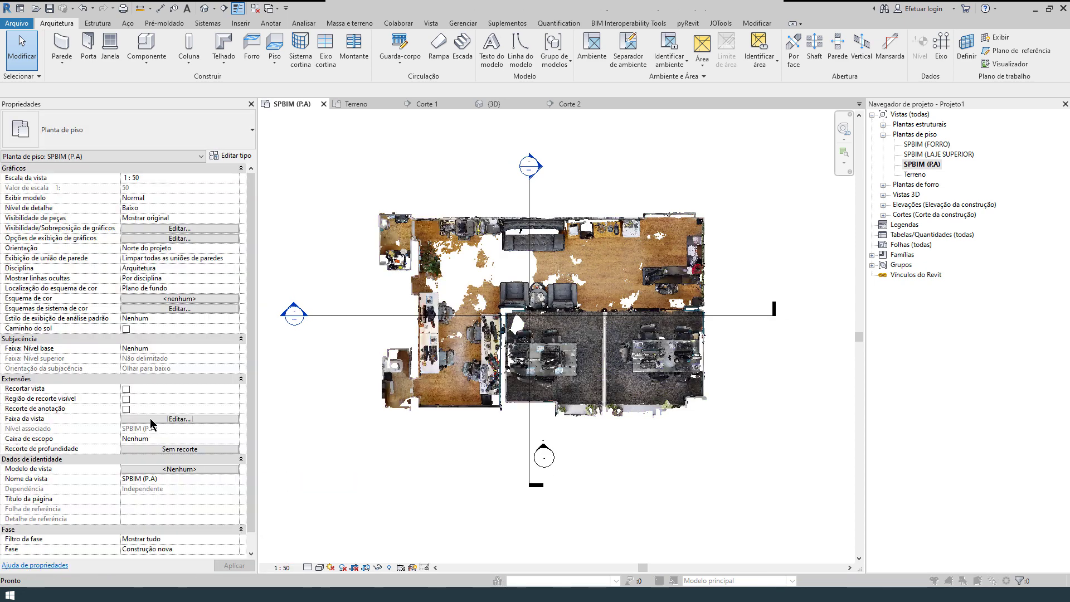
Set the cut plane offset to 0.20 m in the view range of the SPBIM (P.A) plan.
left_click(152, 418)
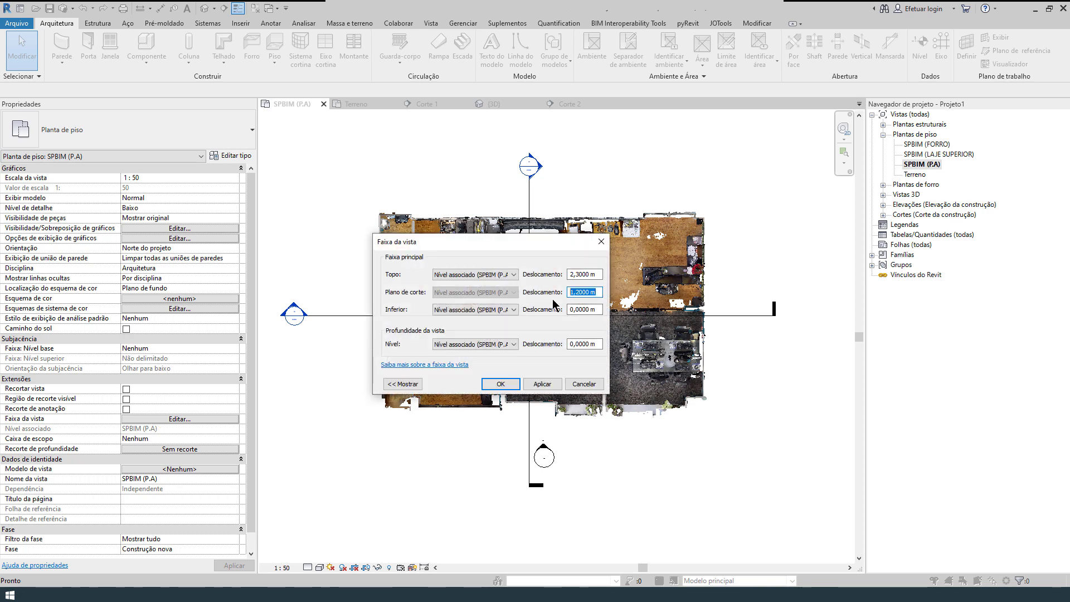
key("Return")
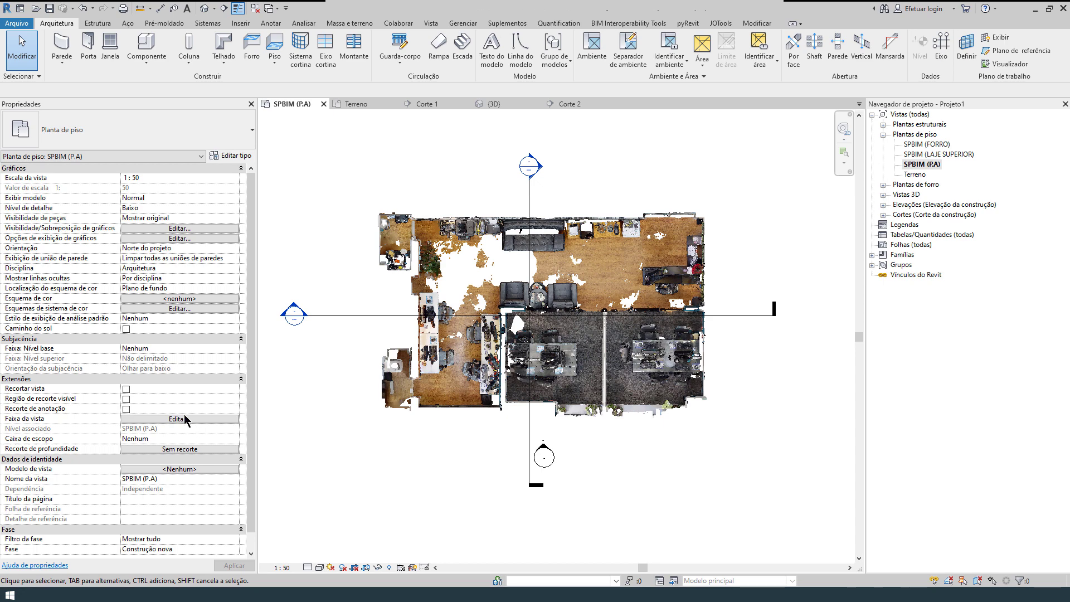
left_click(184, 419)
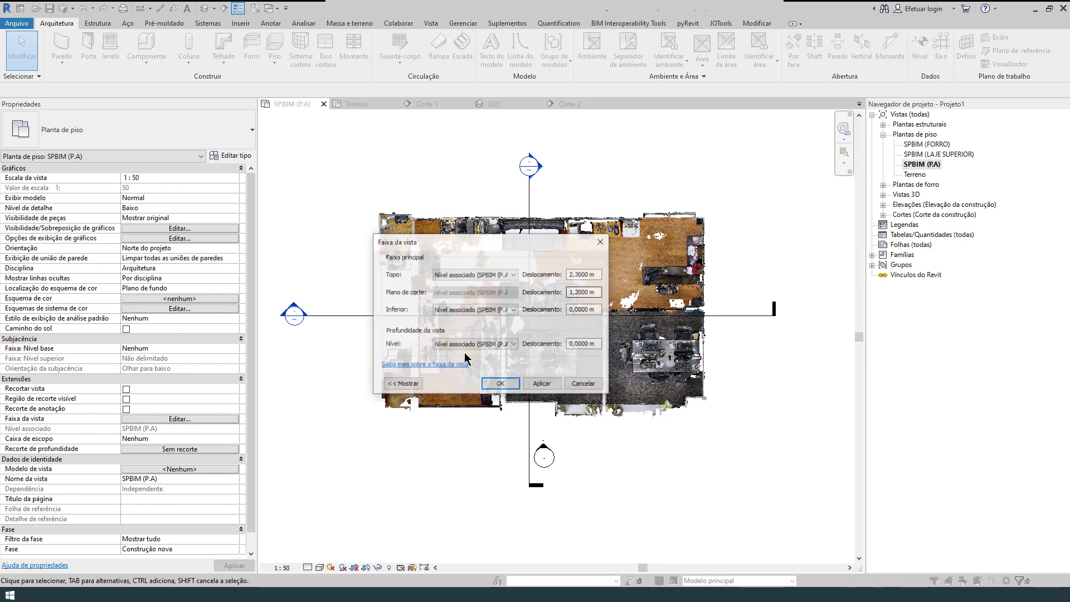
left_click_drag(597, 293, 504, 288)
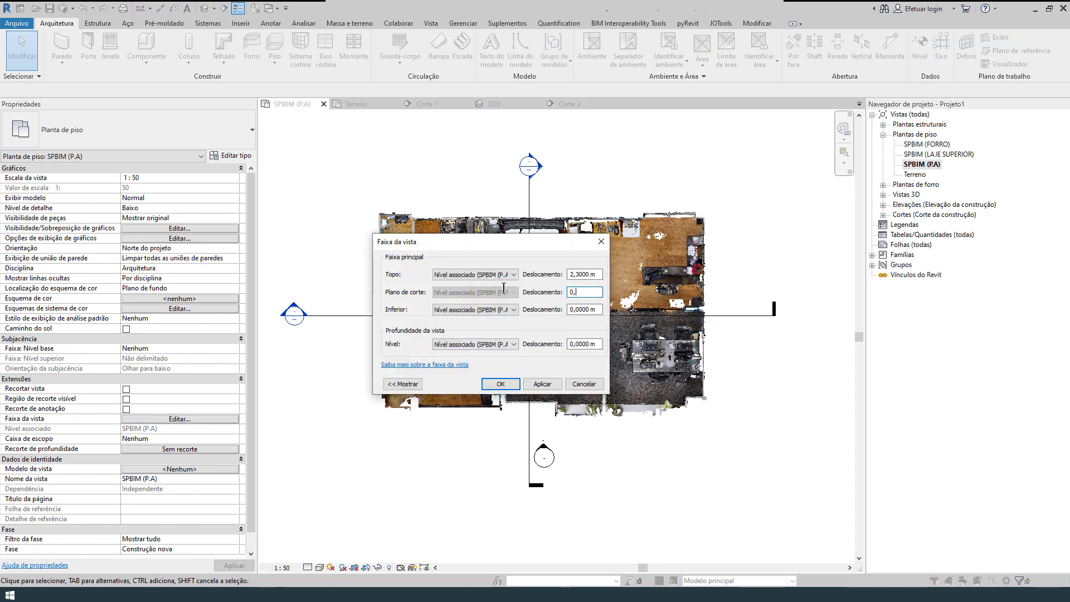
type("0,20")
key("Return")
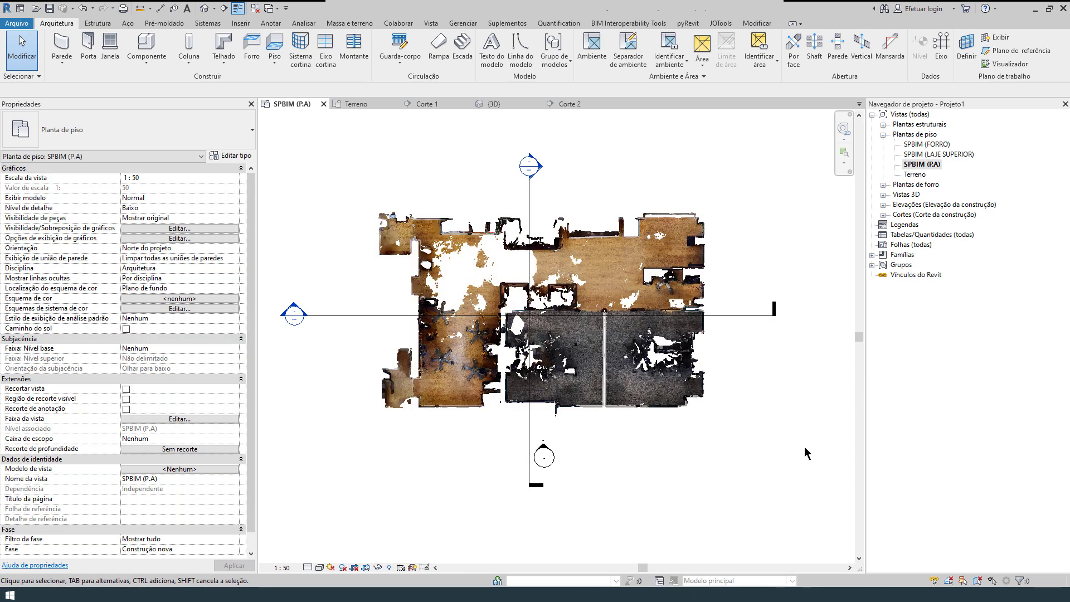
Inspect the cut point cloud in plan and set the view range's cut plane offset to 1.5 m.
scroll(559, 267, "up", 2)
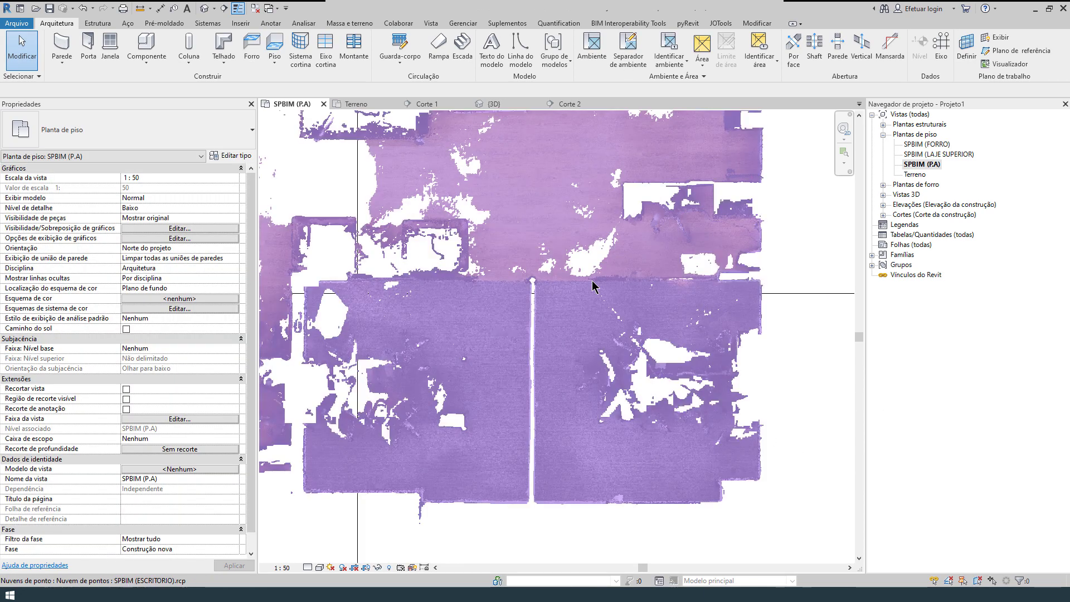
scroll(552, 270, "down", 3)
scroll(393, 255, "up", 1)
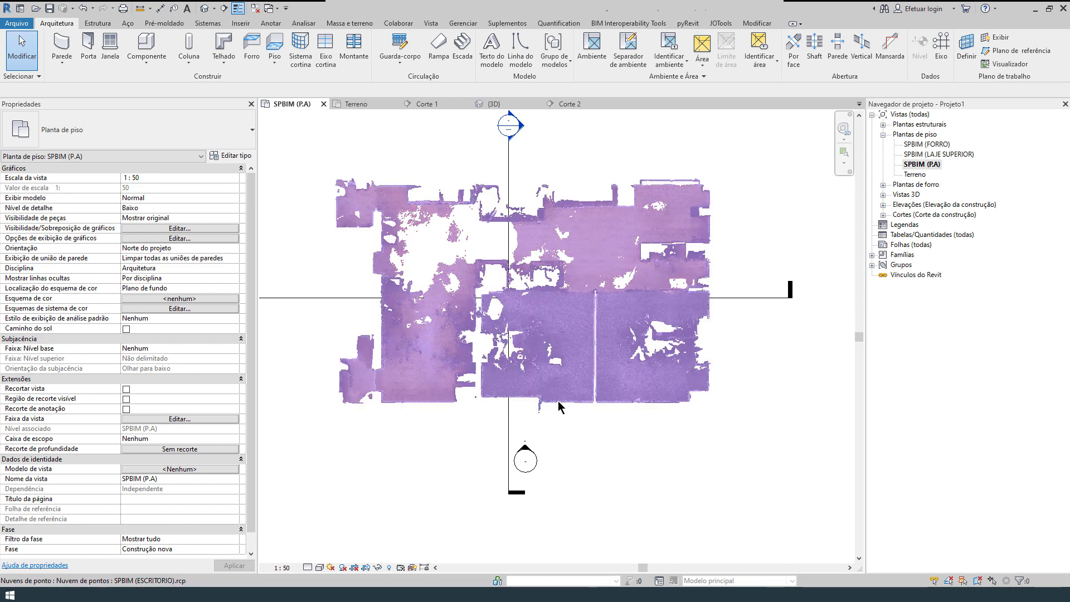
scroll(560, 406, "down", 1)
scroll(557, 404, "up", 3)
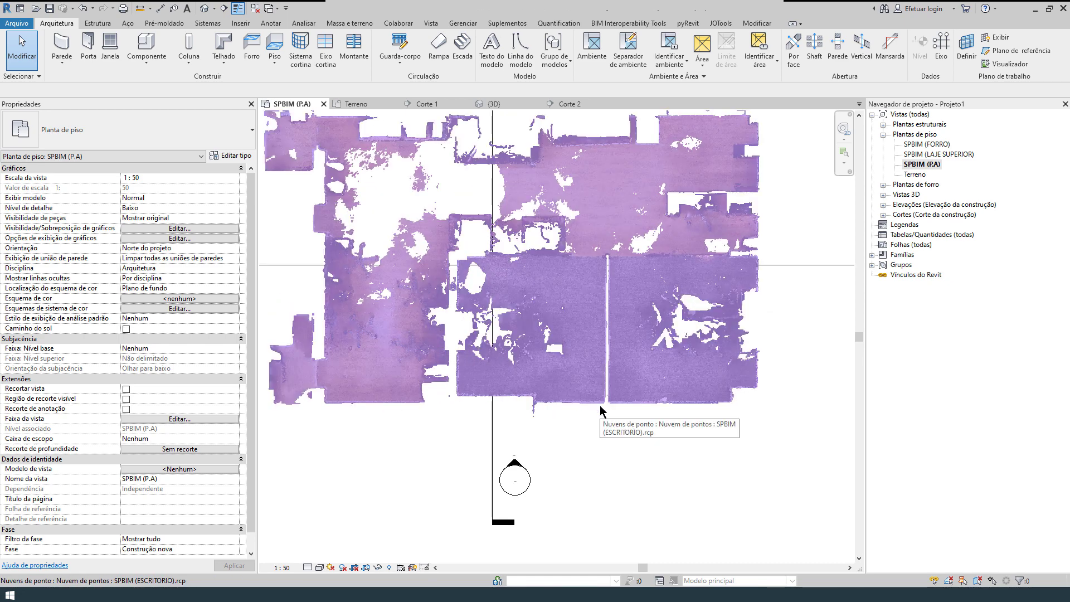
scroll(501, 418, "down", 2)
left_click(186, 419)
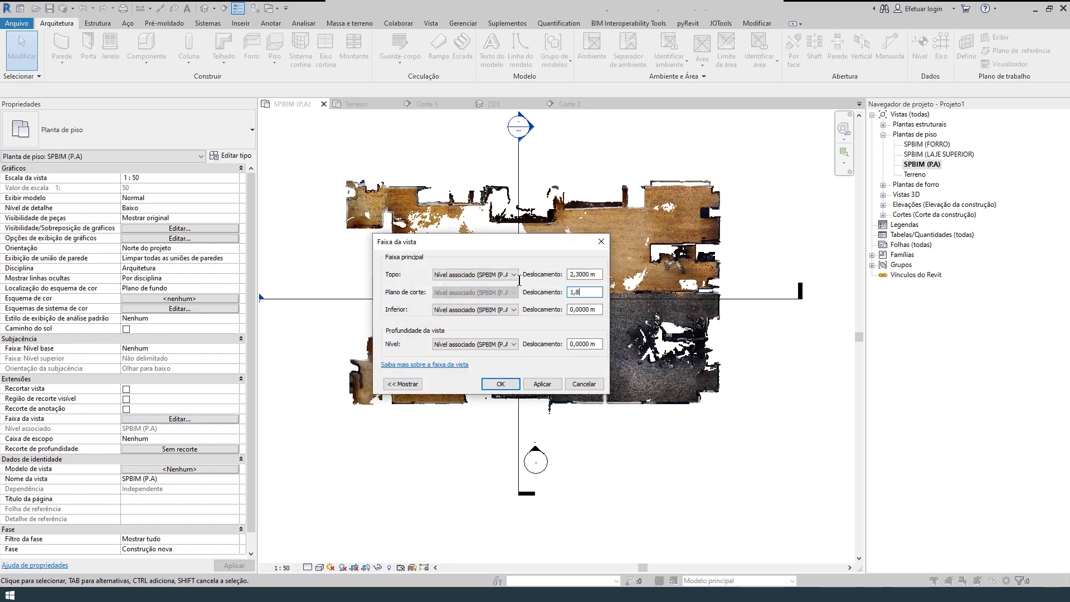
key("Tab")
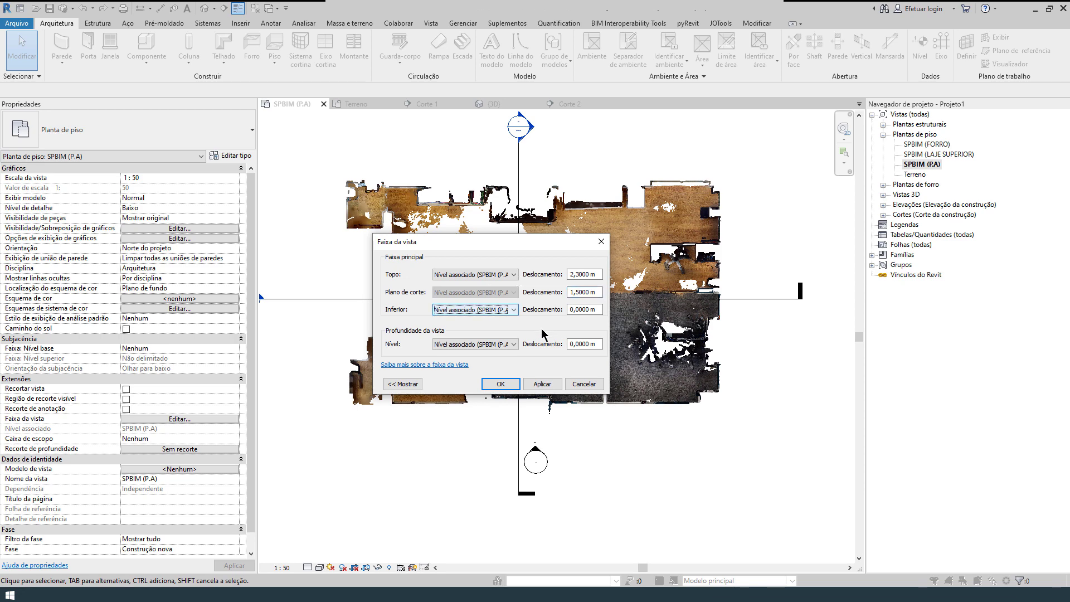
left_click(500, 385)
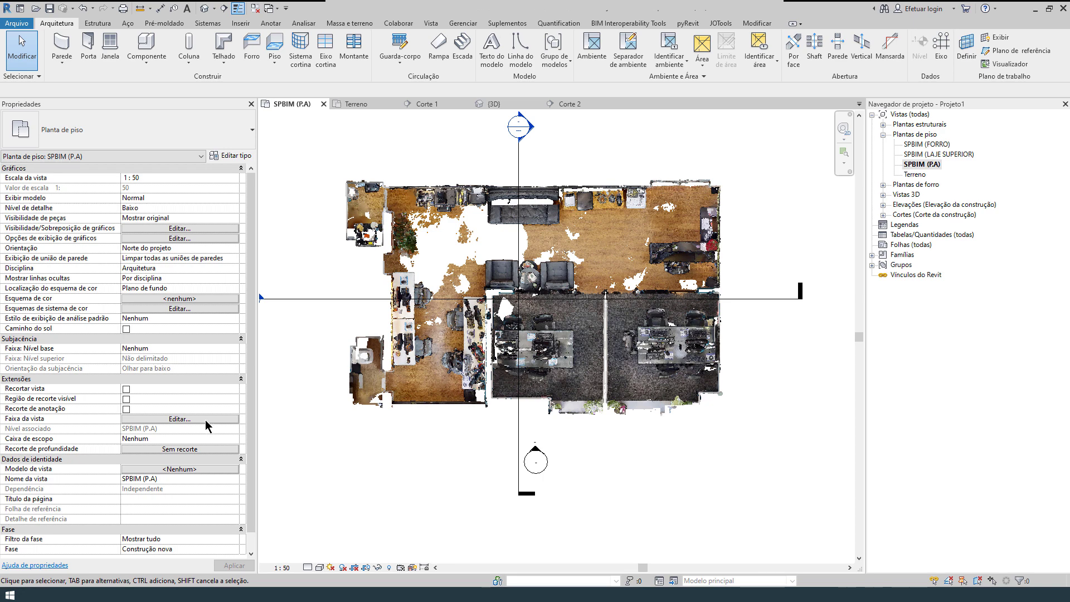
Set both the bottom offset and the view depth offset of the plan's view range to 1.4 m.
key("v")
key("r")
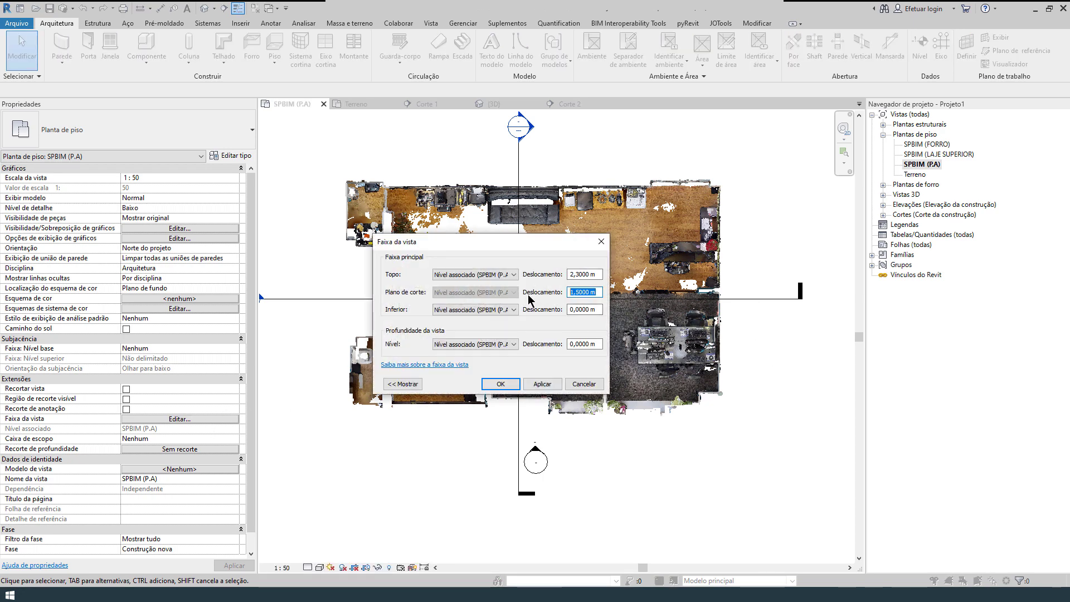
left_click(591, 309)
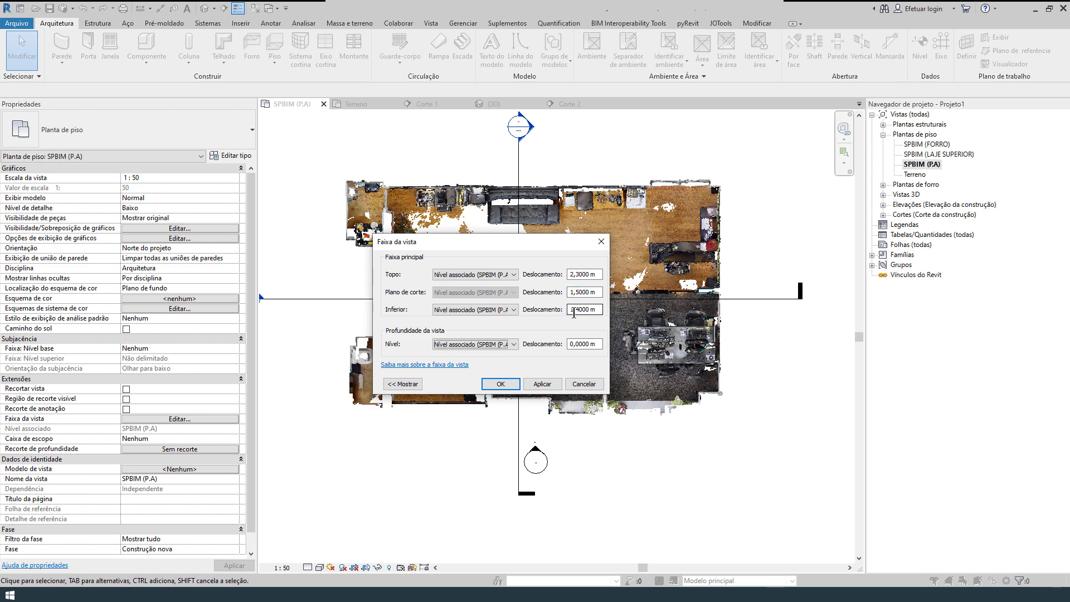
key("ctrl")
key("ctrl")
key("ctrl")
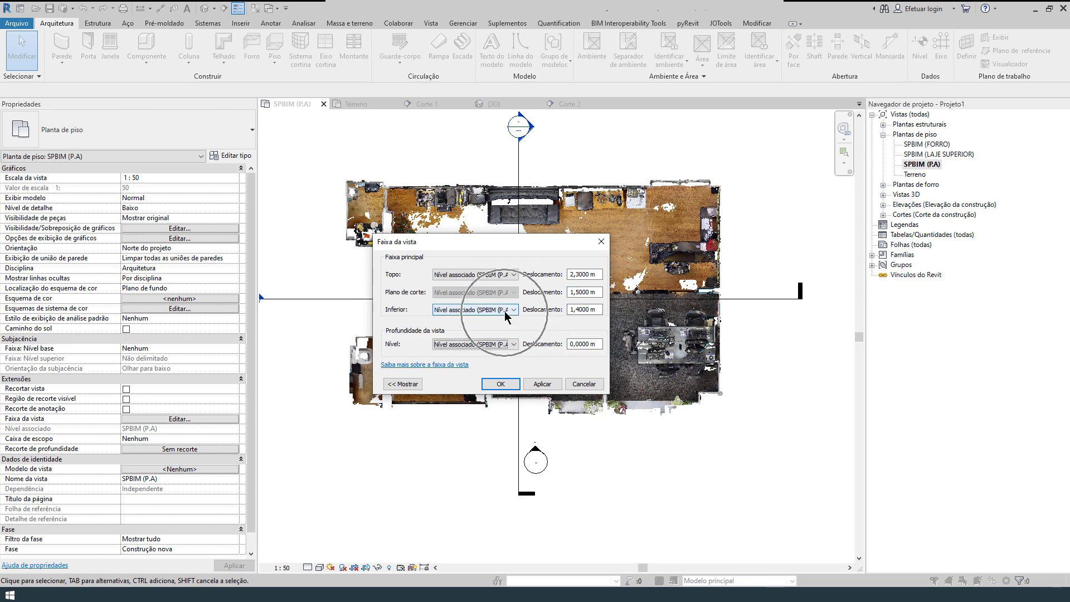
key("ctrl")
key("ctrl")
key("ctrl")
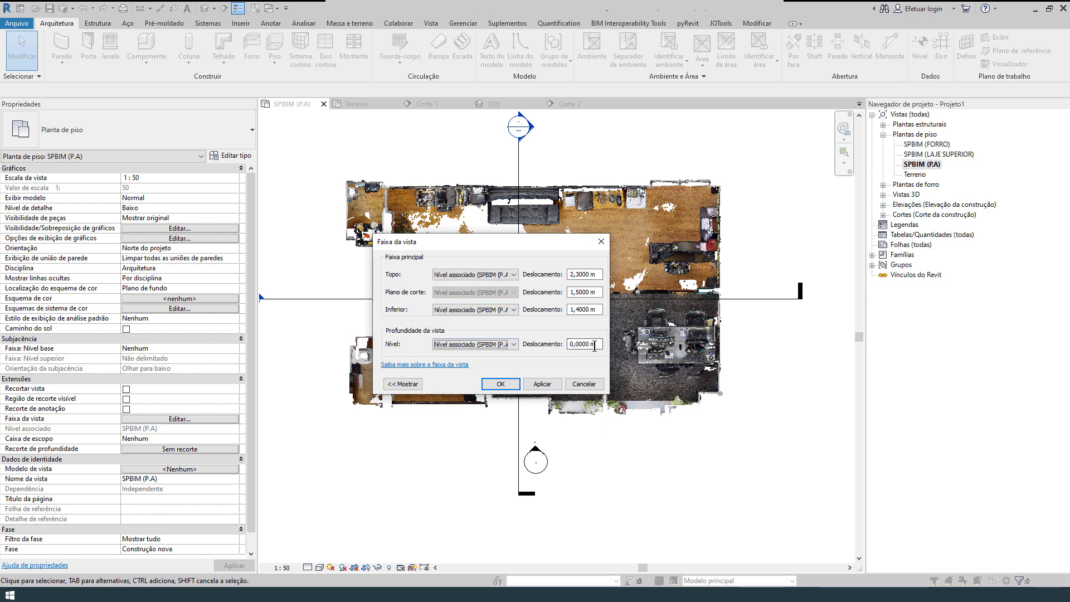
key("Tab")
type("1,4")
key("Return")
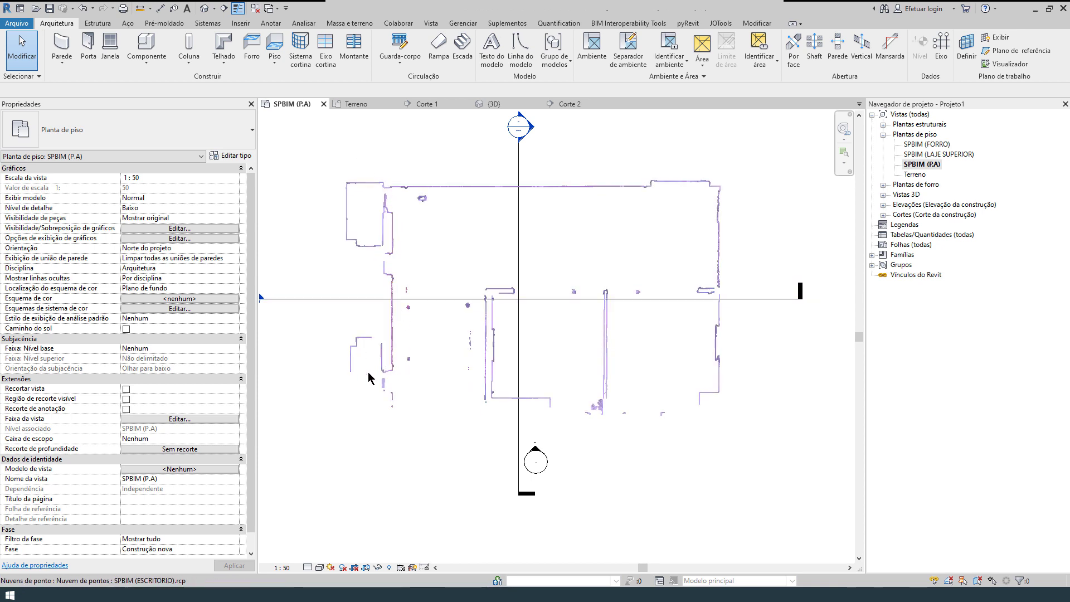
Set the bottom and view depth offsets of the plan's view range to 0.5 m.
left_click(189, 420)
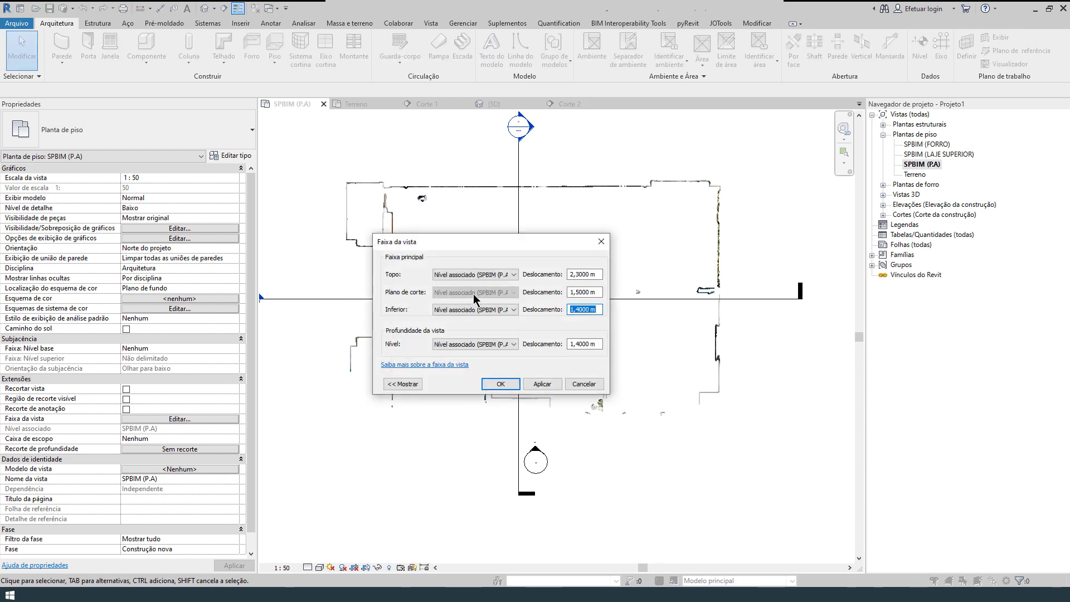
key("Return")
key("Return")
type("0,5")
key("Return")
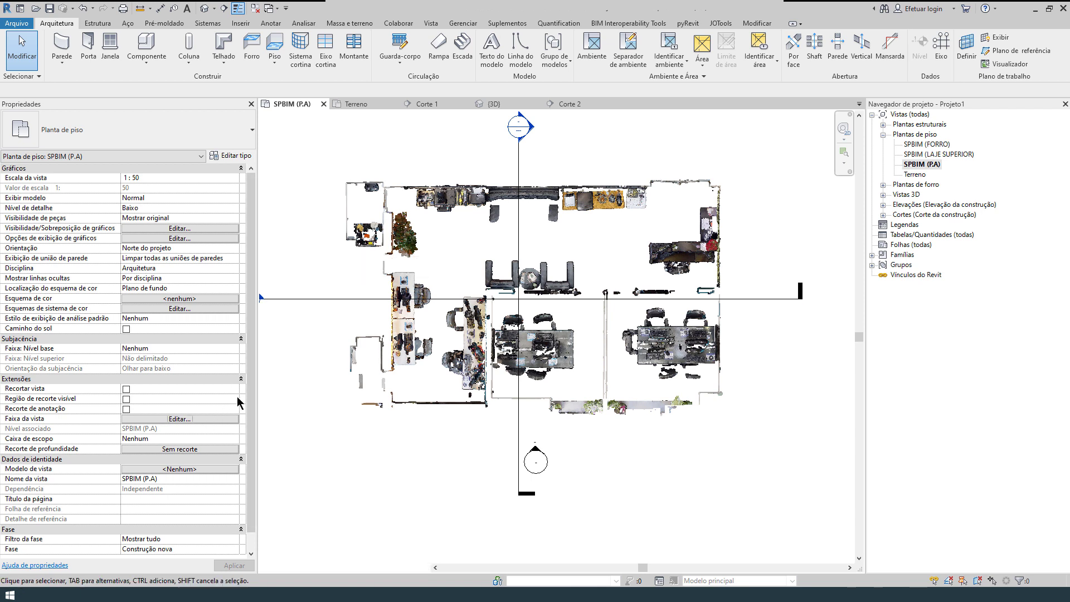
Set the bottom and view depth offsets of the plan's view range to 0 m.
left_click(180, 419)
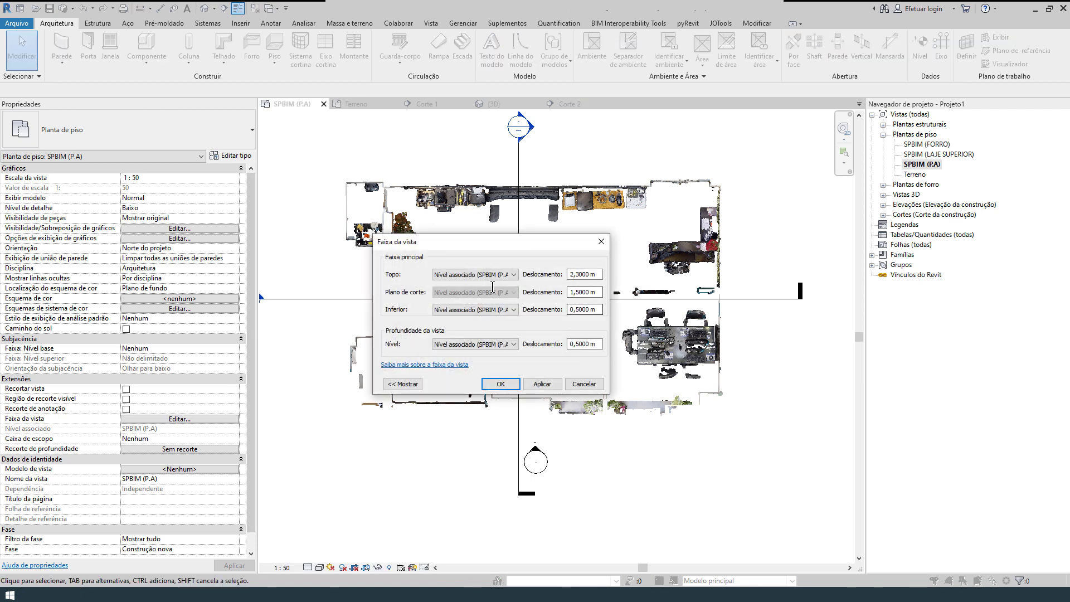
left_click_drag(598, 310, 493, 287)
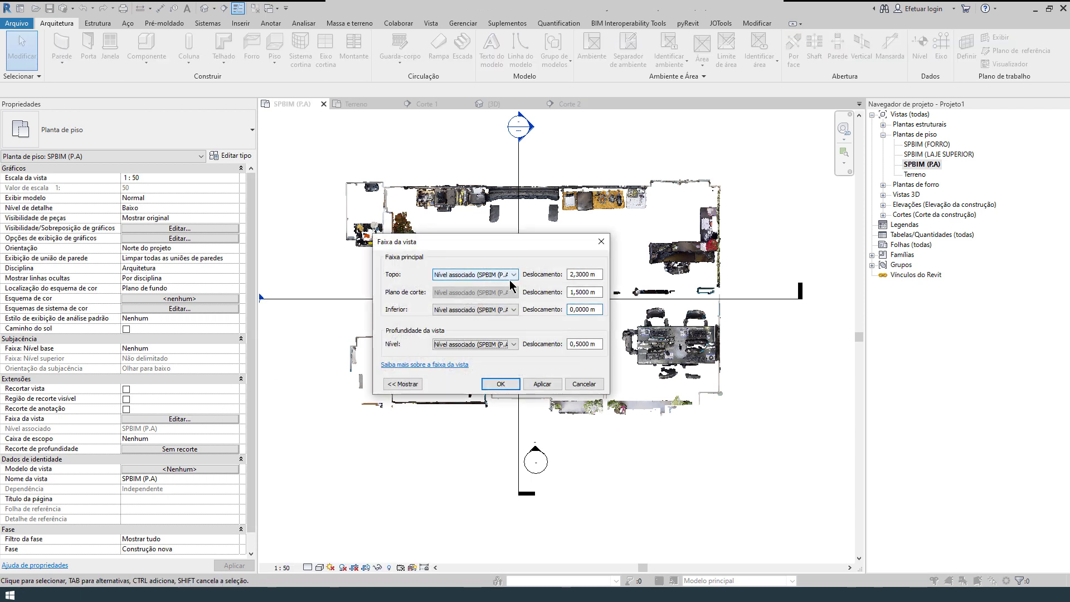
key("Tab")
type("0")
key("Return")
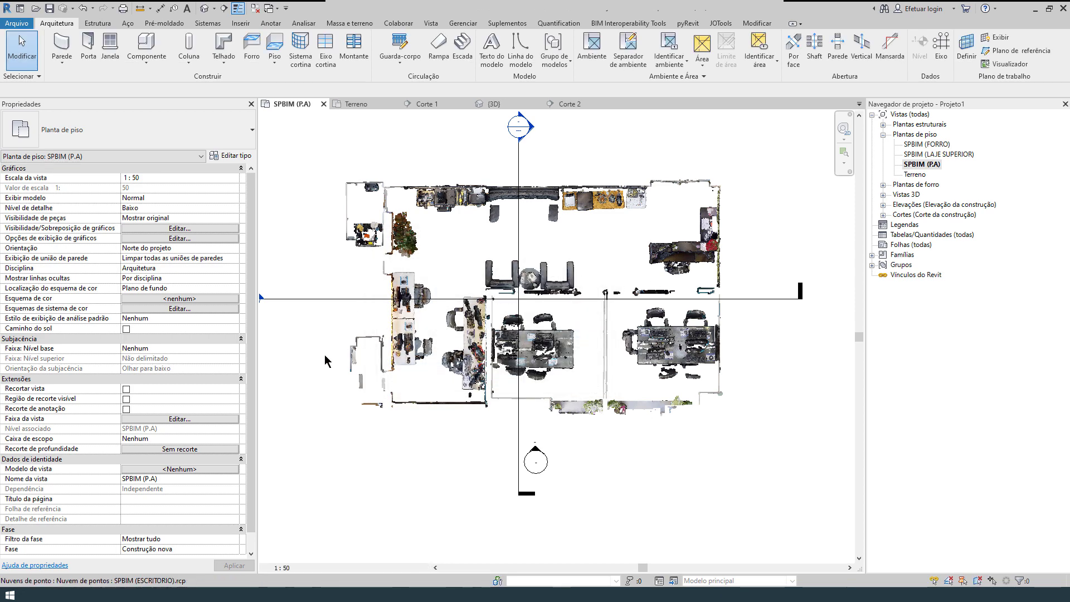
left_click(231, 420)
key("Return")
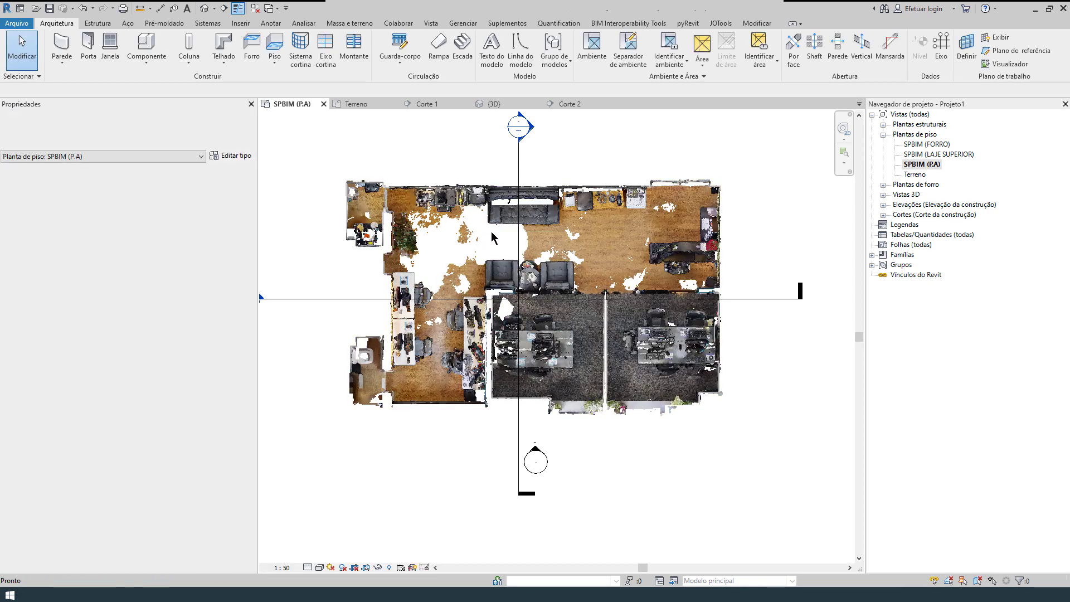
Copy the horizontal Corte 1 section line about 1.3 m up the plan and open the copied section's view.
scroll(492, 237, "up", 5)
scroll(506, 273, "down", 7)
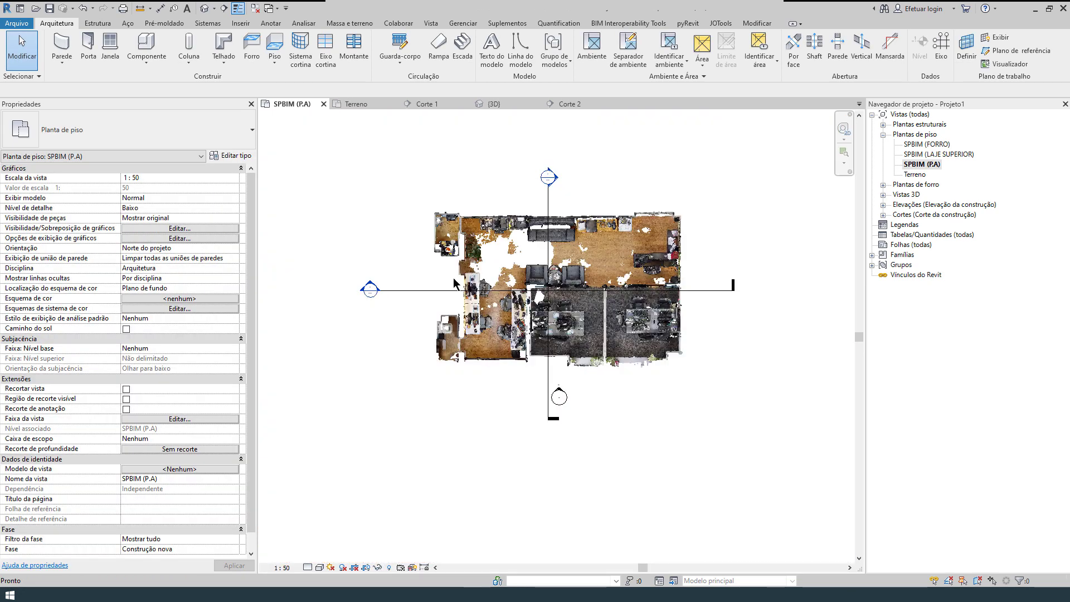
scroll(559, 254, "up", 3)
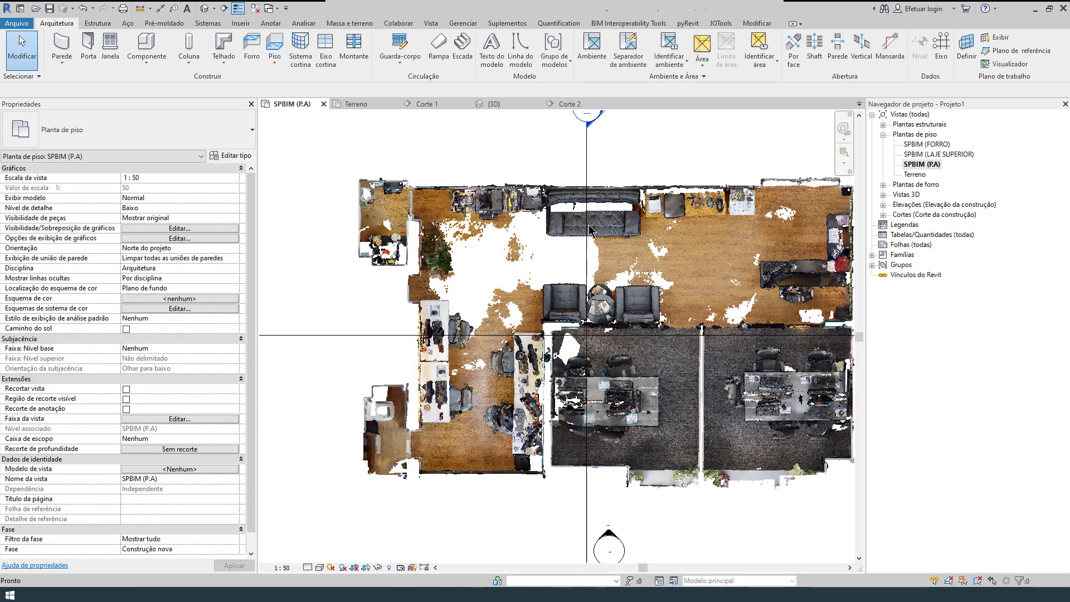
left_click(378, 336)
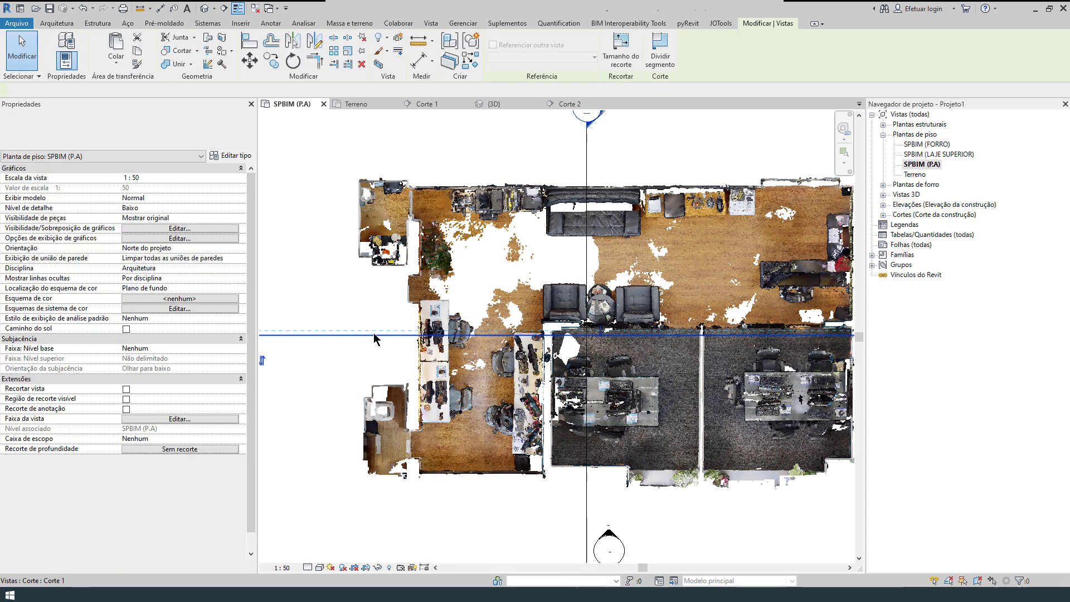
left_click_drag(371, 276, 372, 273, "ctrl")
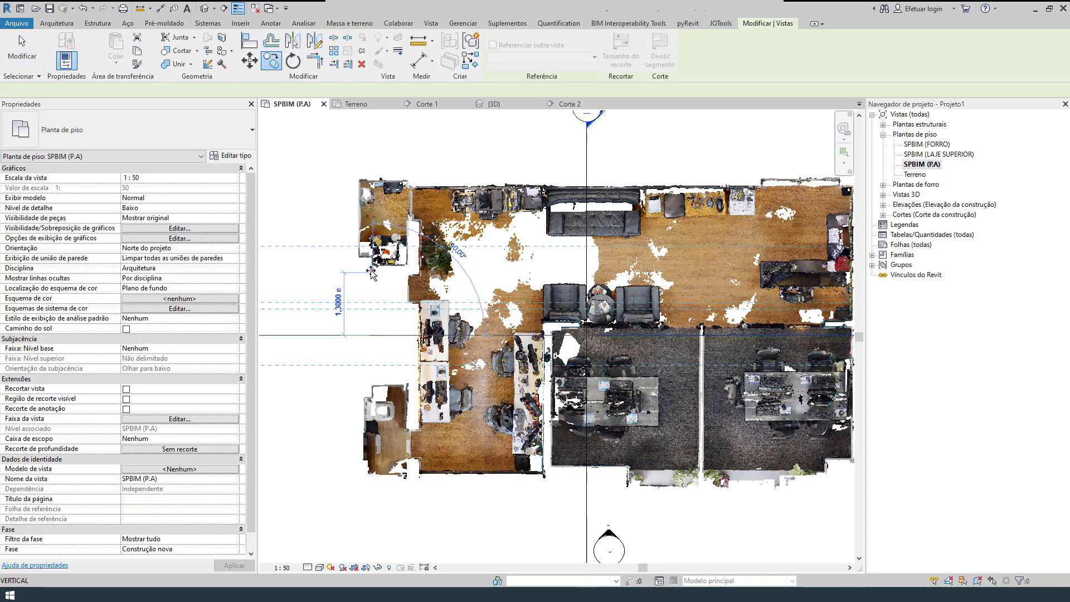
right_click(383, 152)
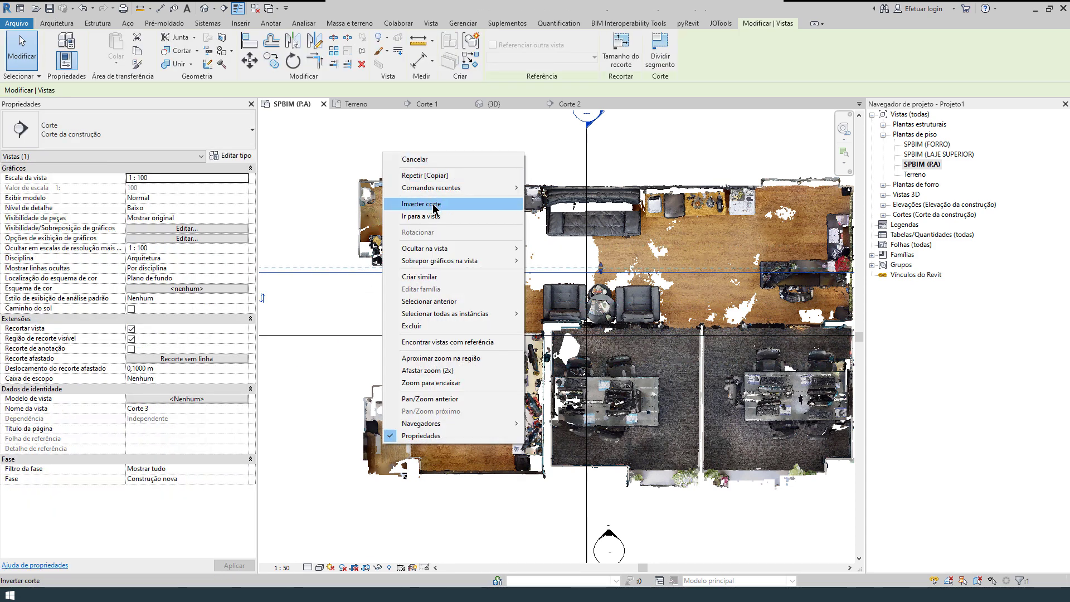
left_click(455, 218)
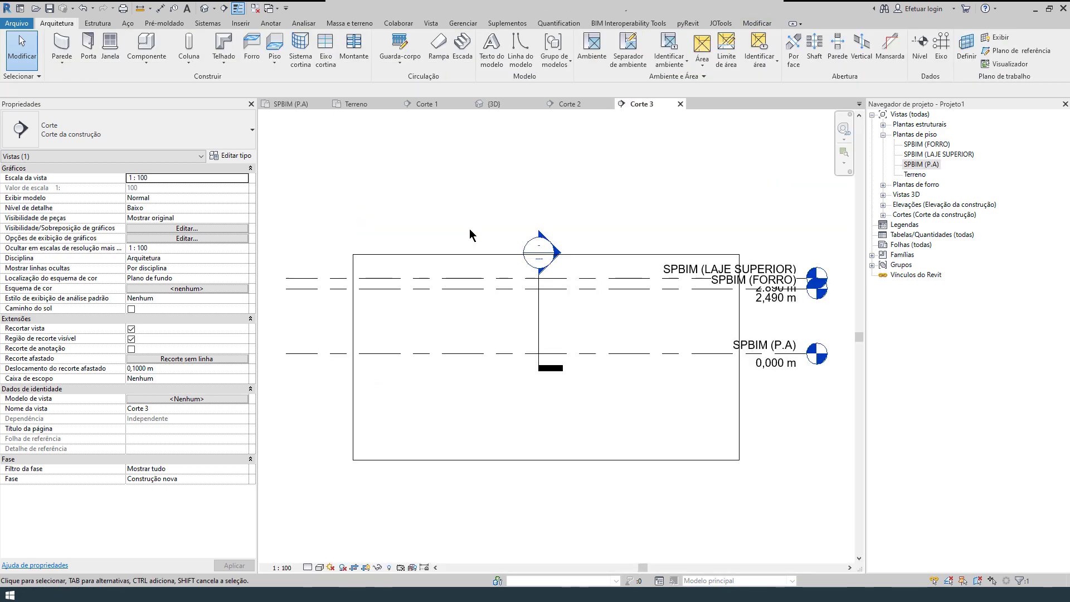
Measure the vertical gap between the scanned floor points and the SPBIM (P.A) level line in Corte 3.
scroll(502, 354, "up", 6)
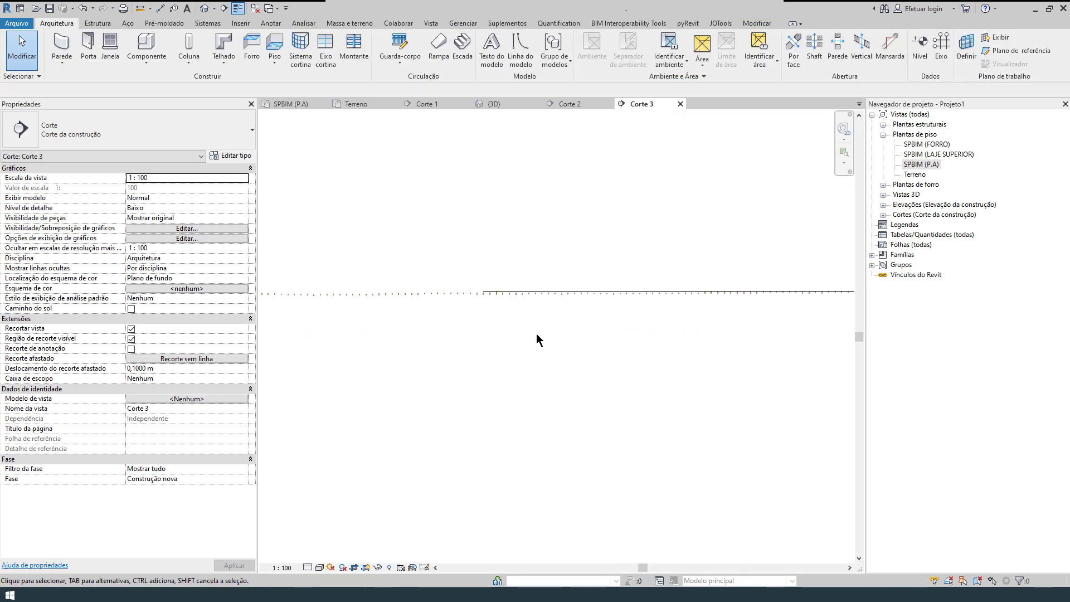
scroll(503, 293, "up", 2)
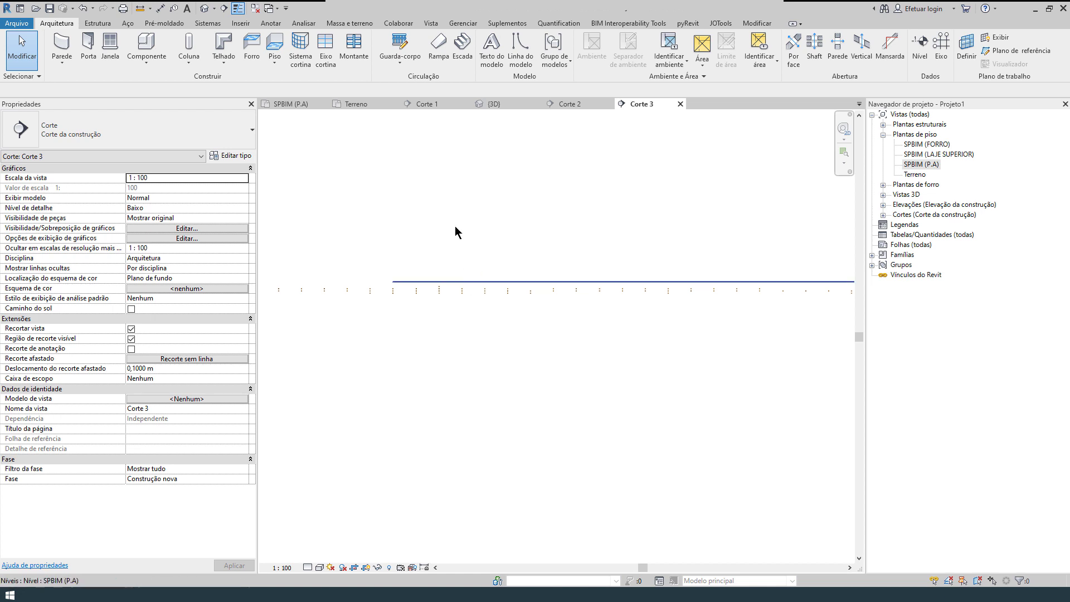
left_click(140, 8)
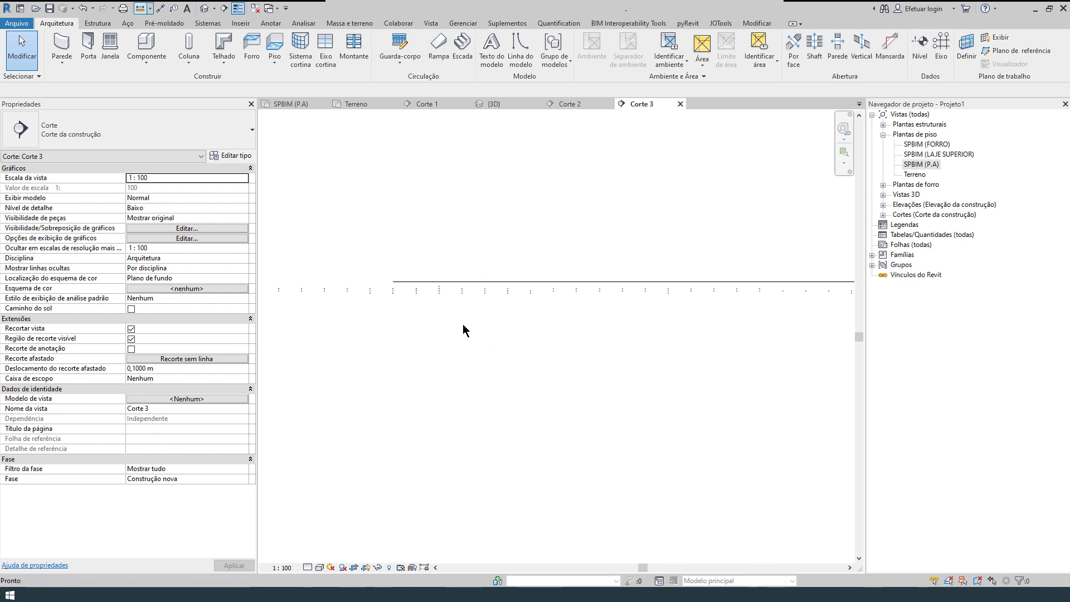
left_click(440, 291)
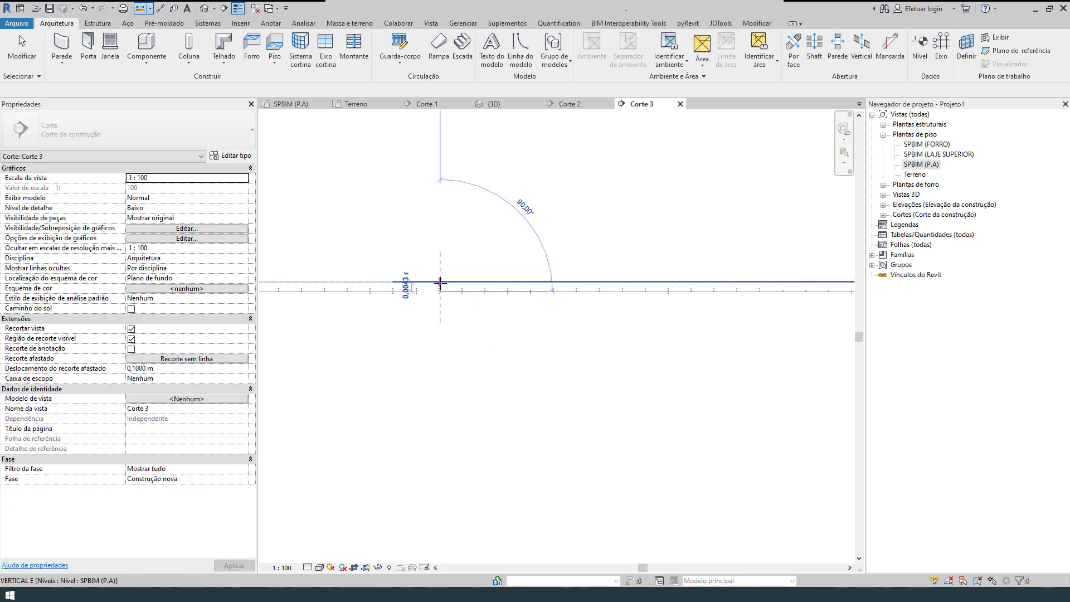
left_click(439, 282)
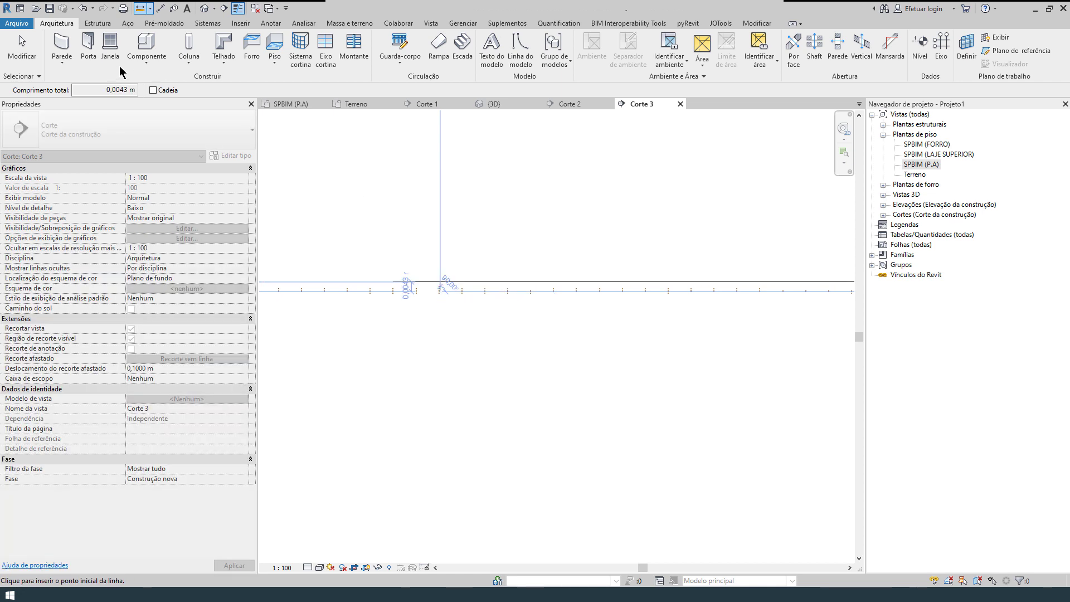
scroll(501, 277, "down", 5)
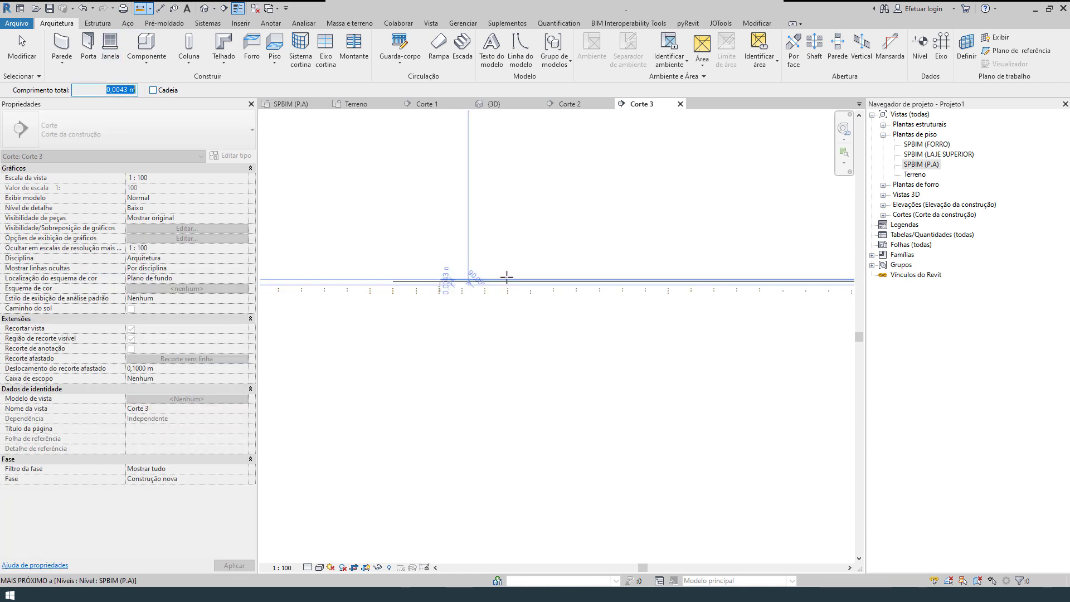
left_click(22, 50)
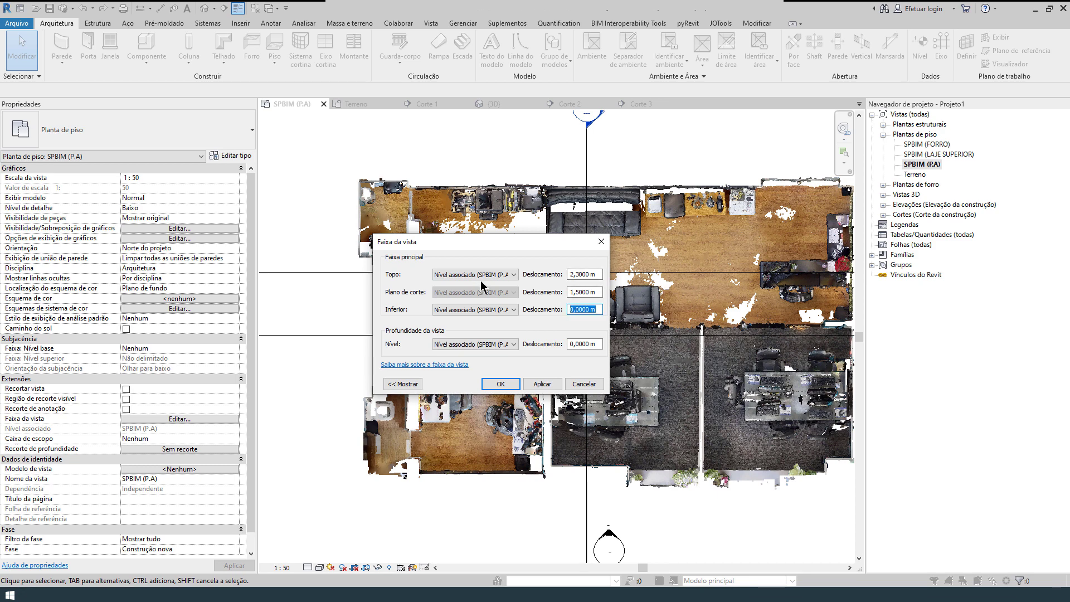
Set the bottom and view depth offsets of the SPBIM (P.A) plan's view range to -0.5 m.
type("-0,5")
key("Tab")
key("Tab")
type("-0,5")
key("Return")
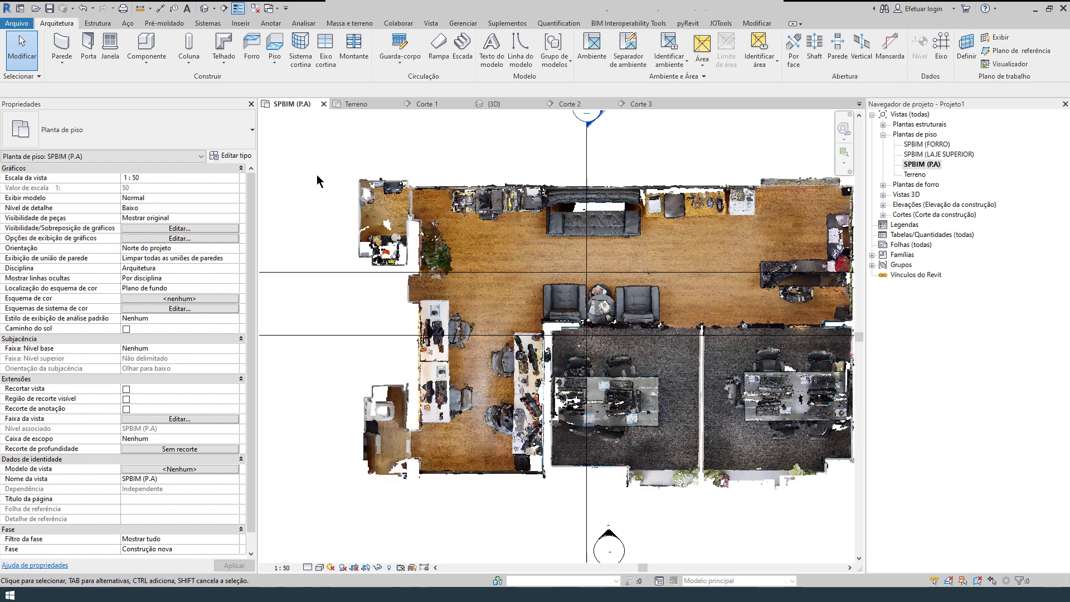
Set up a Genérico - 200 mm wall with location line Face de acabamento: Interna and top constraint SPBIM (LAJE SUPERIOR).
scroll(317, 175, "up", 1)
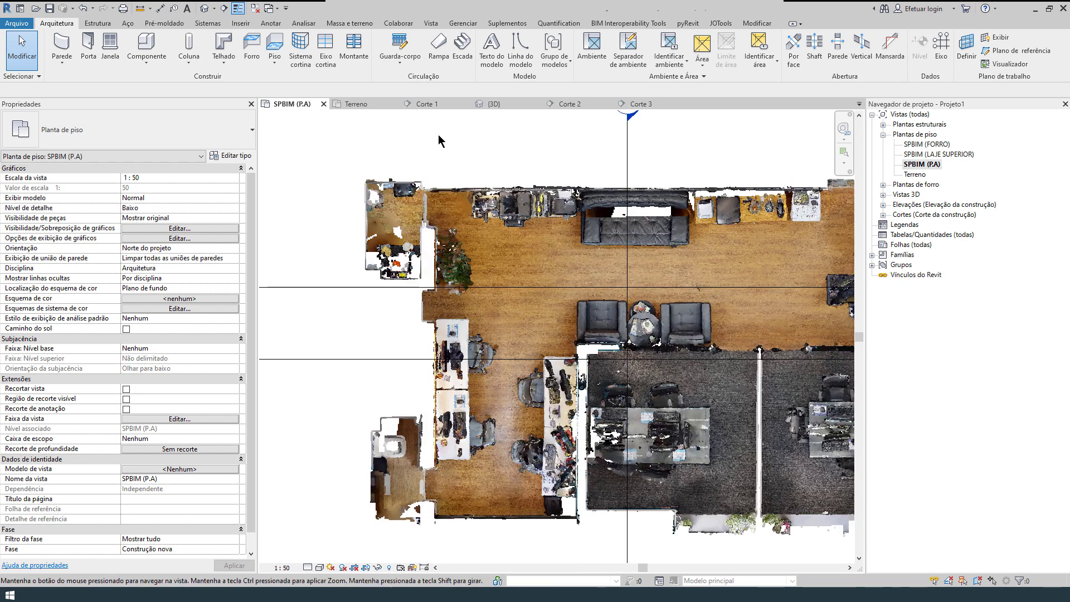
scroll(425, 138, "down", 2)
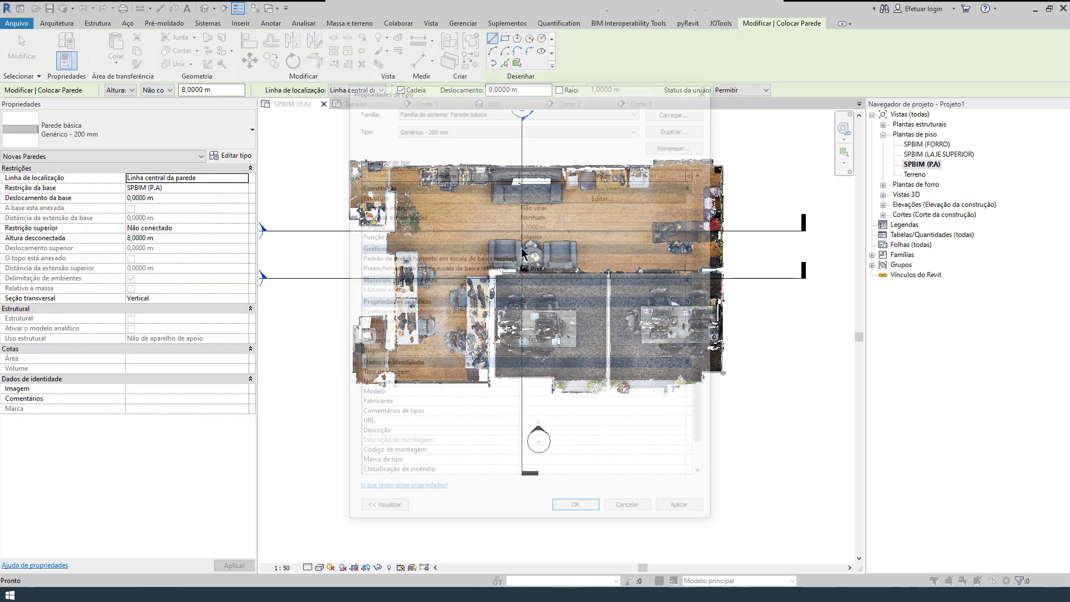
key("Escape")
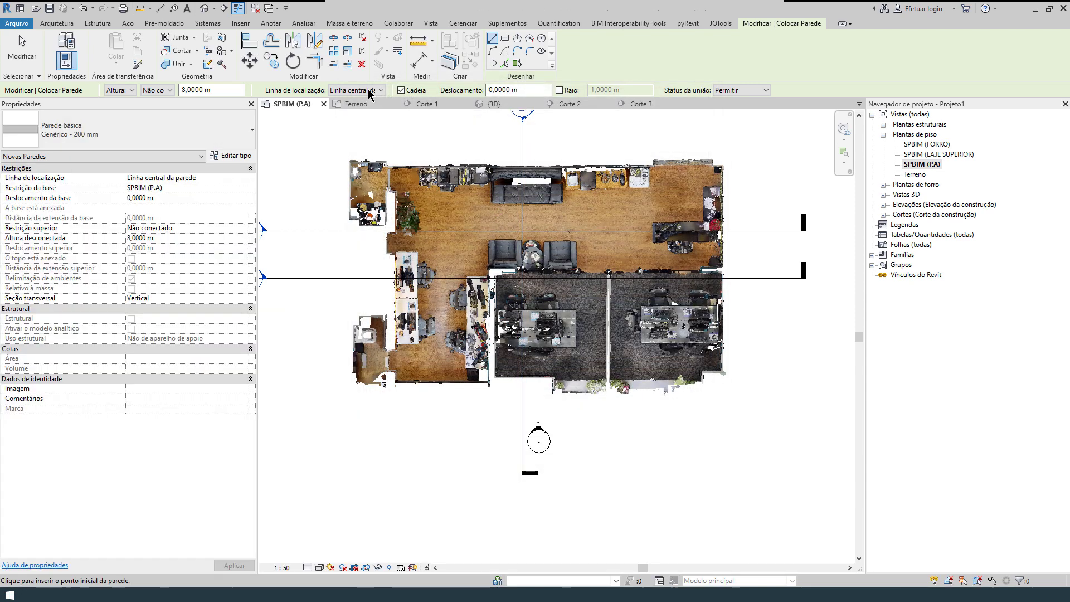
left_click(372, 90)
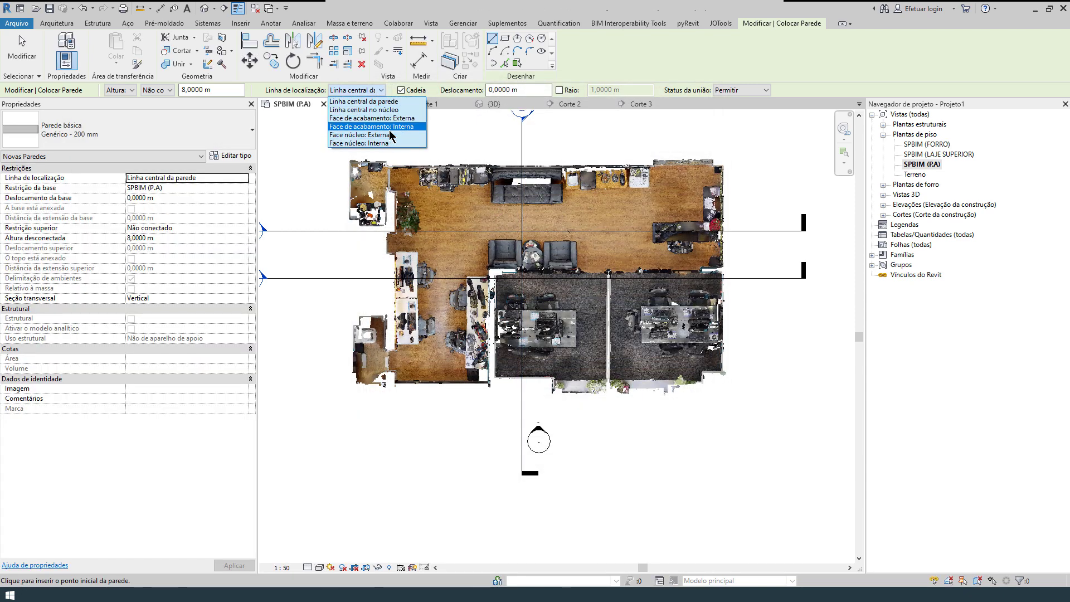
left_click(391, 127)
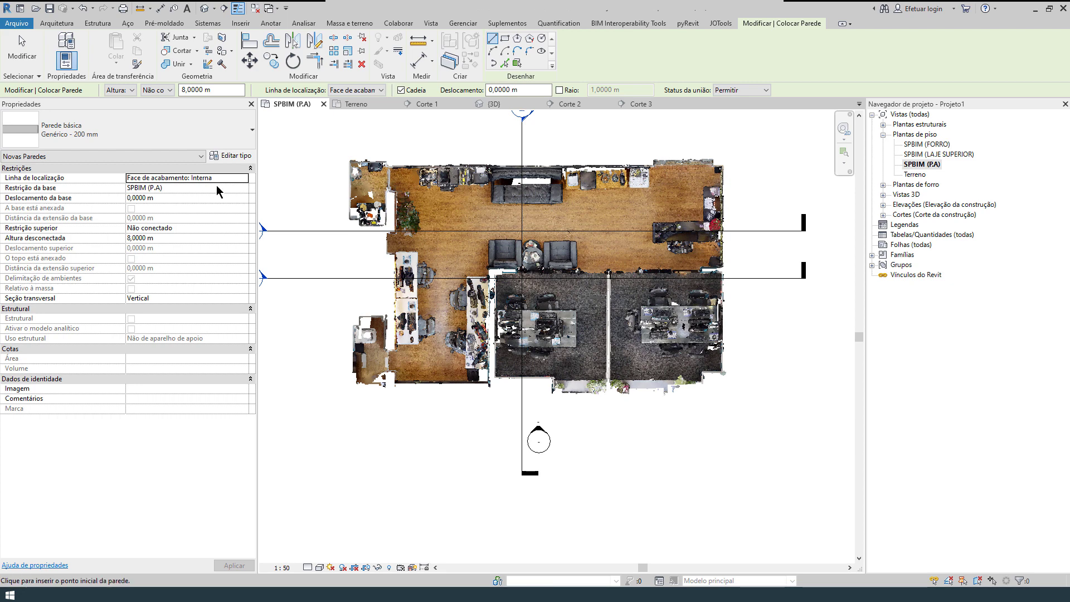
left_click(241, 228)
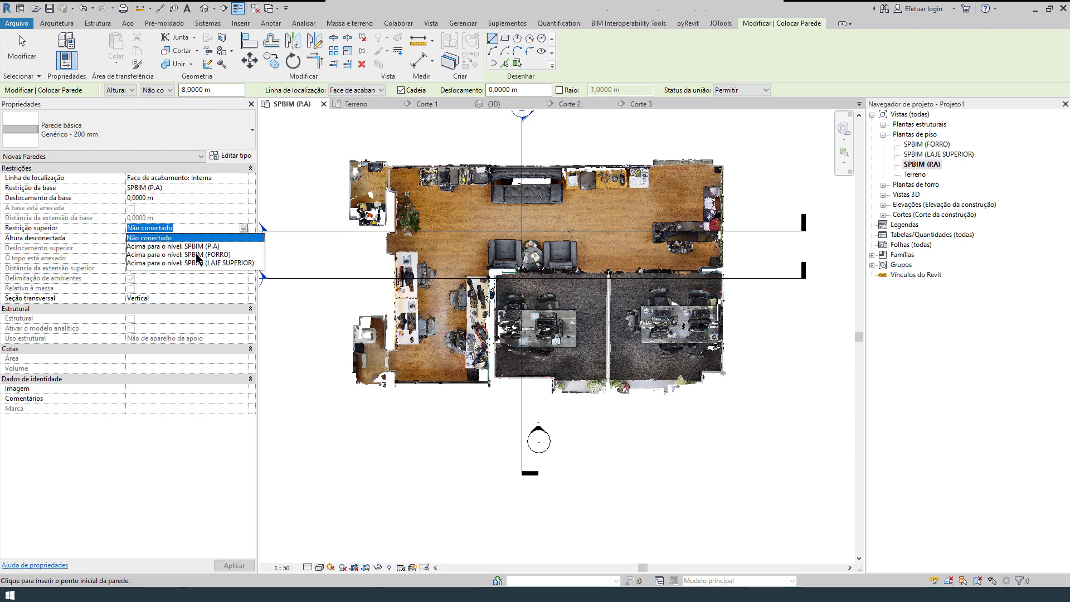
left_click(211, 263)
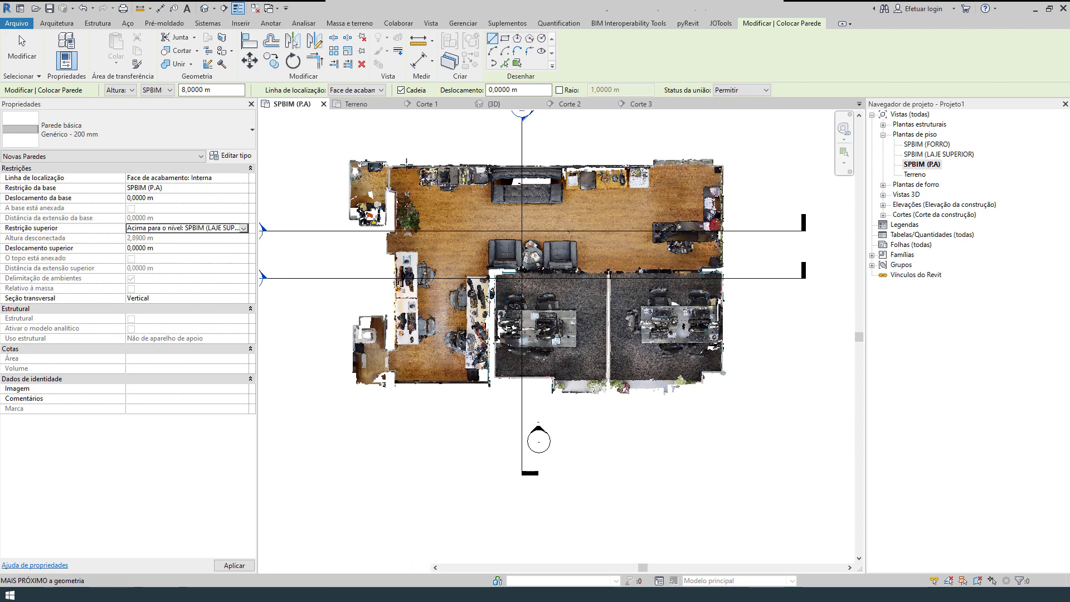
Draw the wall along the upper edge of the scanned office, ending at the start of the recess.
scroll(409, 163, "up", 4)
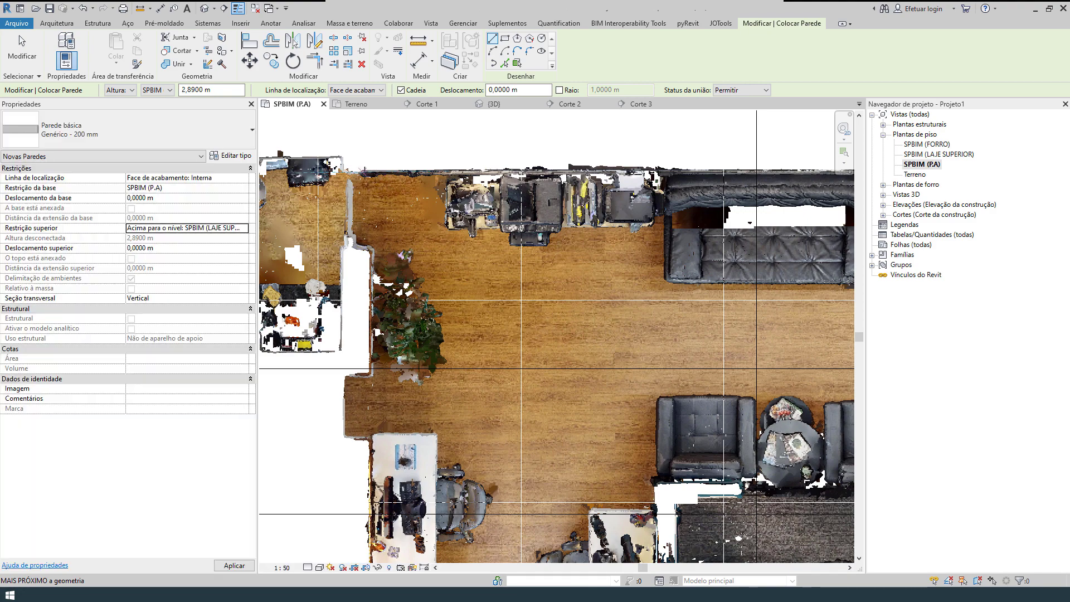
scroll(387, 159, "down", 5)
middle_click_drag(702, 159, 597, 181)
scroll(597, 177, "up", 7)
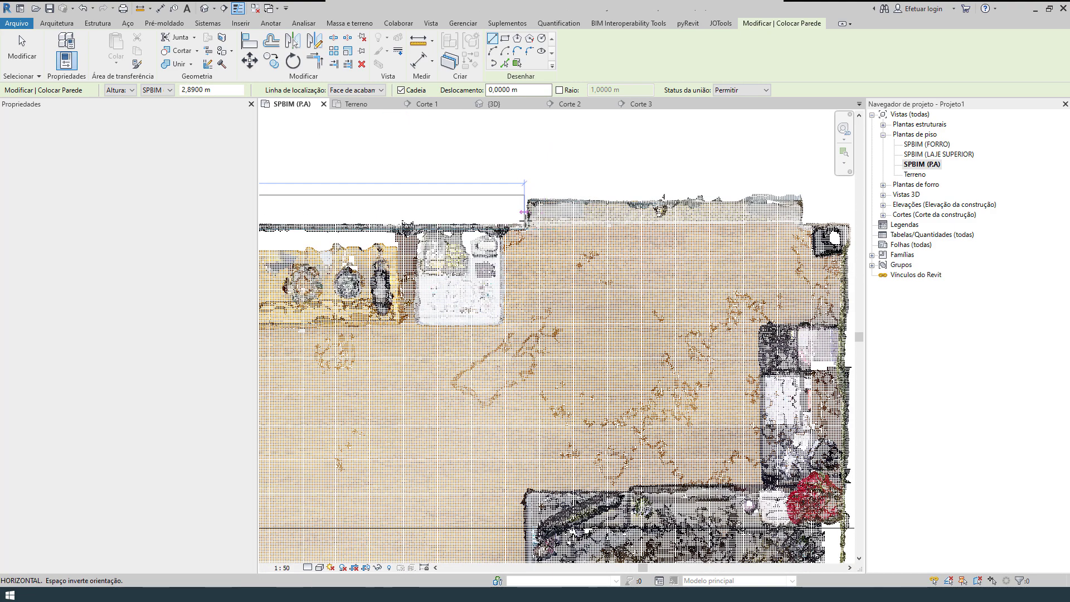
key("Escape")
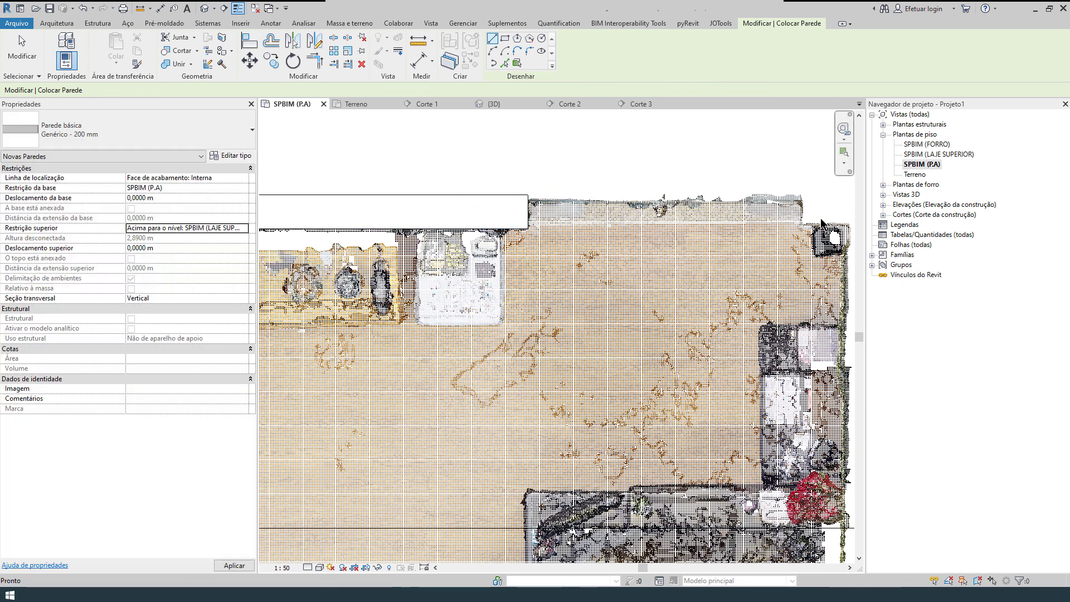
Draw a wall about 1.3 m down from the scan's upper-right corner and join it with the upper wall there.
middle_click_drag(736, 233, 494, 193)
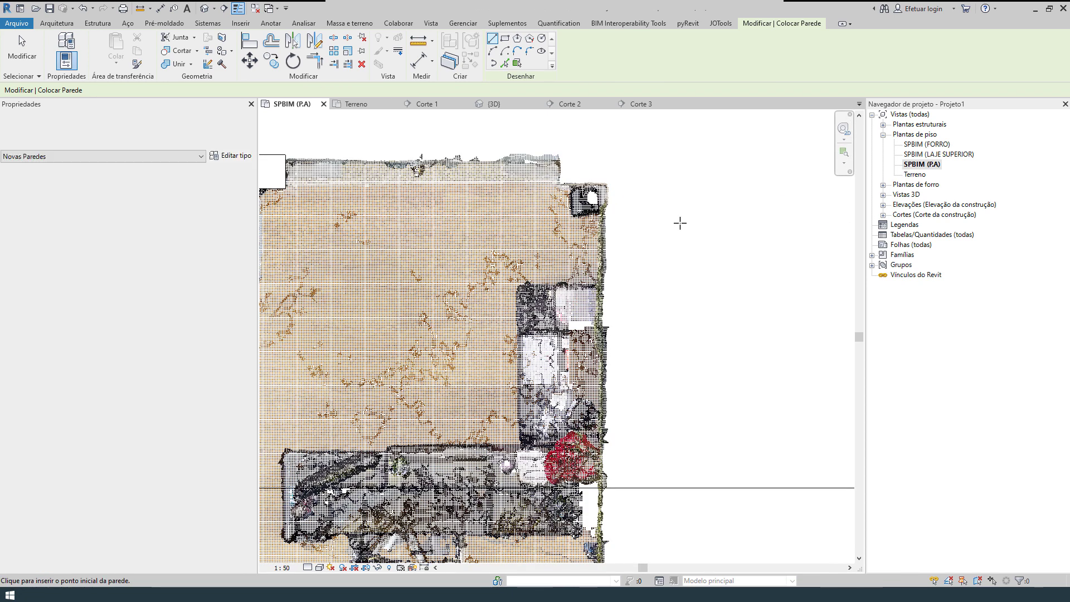
left_click(604, 188)
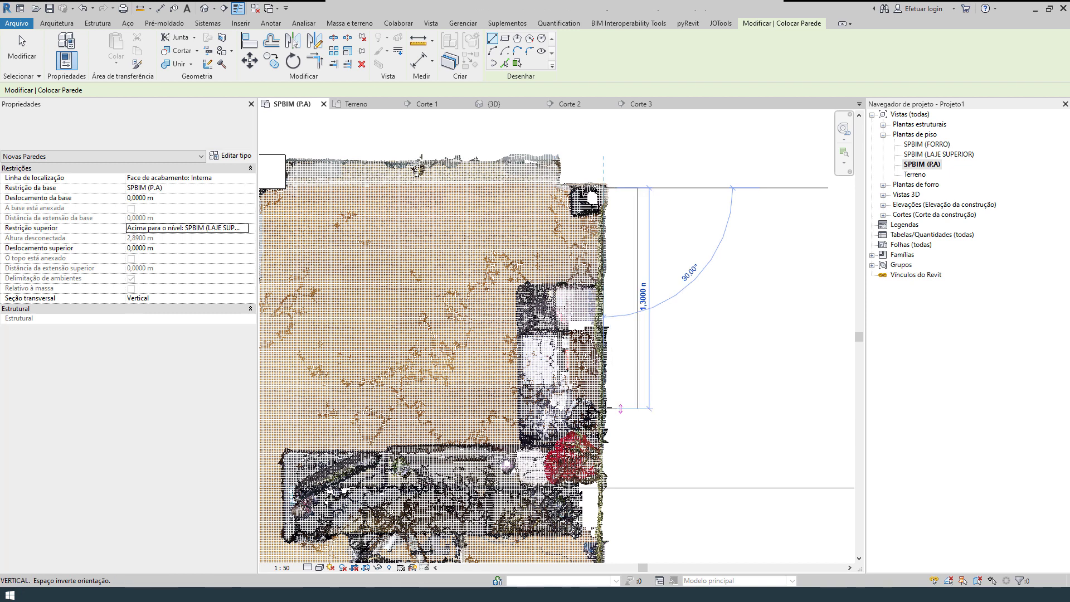
scroll(641, 328, "down", 5)
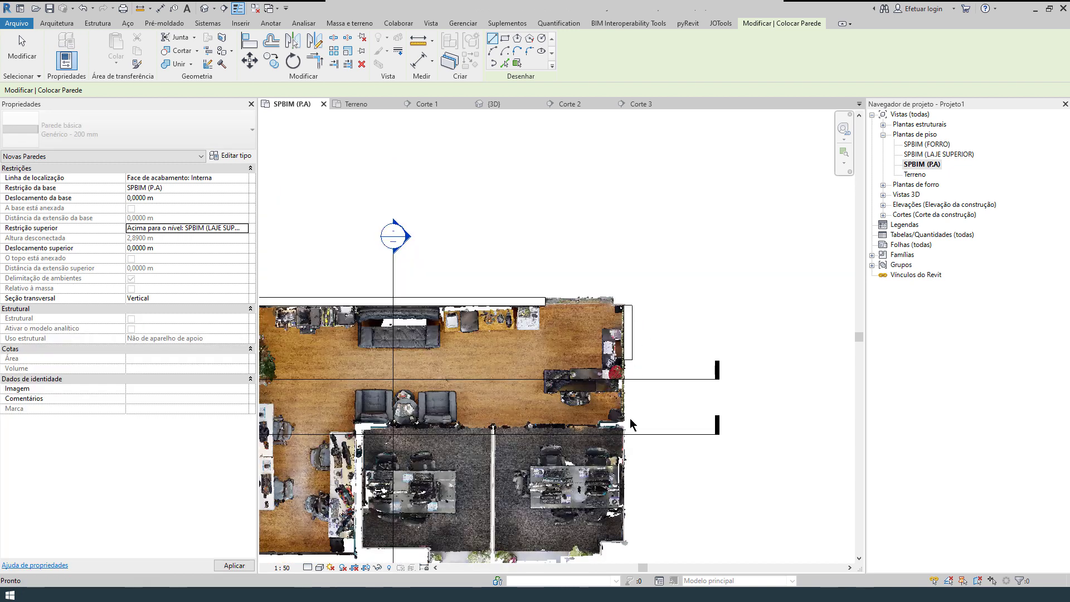
scroll(621, 315, "down", 2)
key("Escape")
key("Escape")
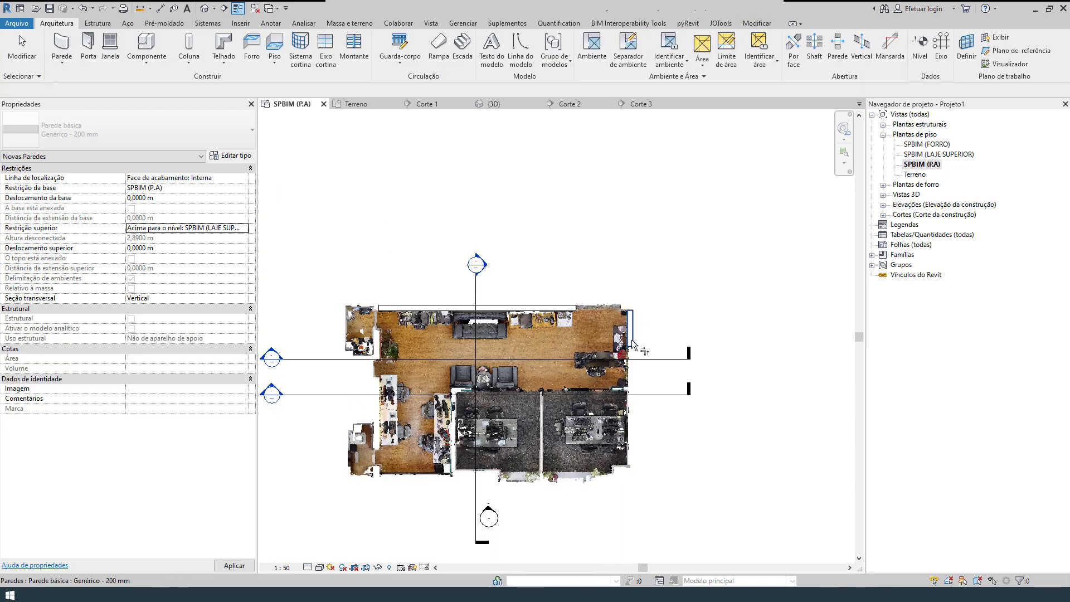
scroll(622, 315, "up", 3)
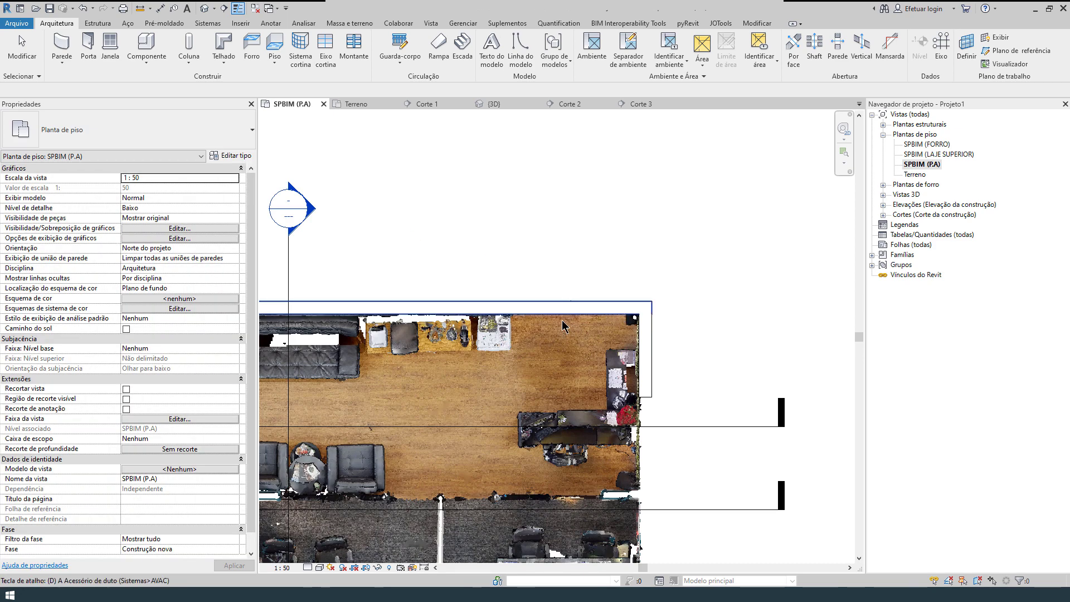
Place an M_Folha única 0915 x 2134mm door in the upper wall near its right corner.
key("d")
key("r")
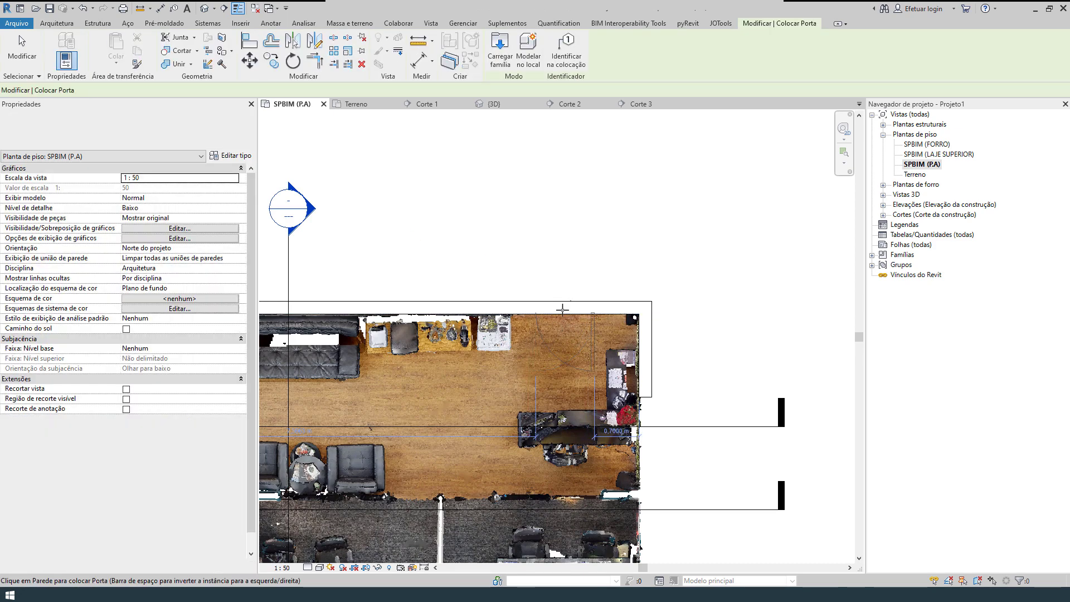
left_click(552, 223)
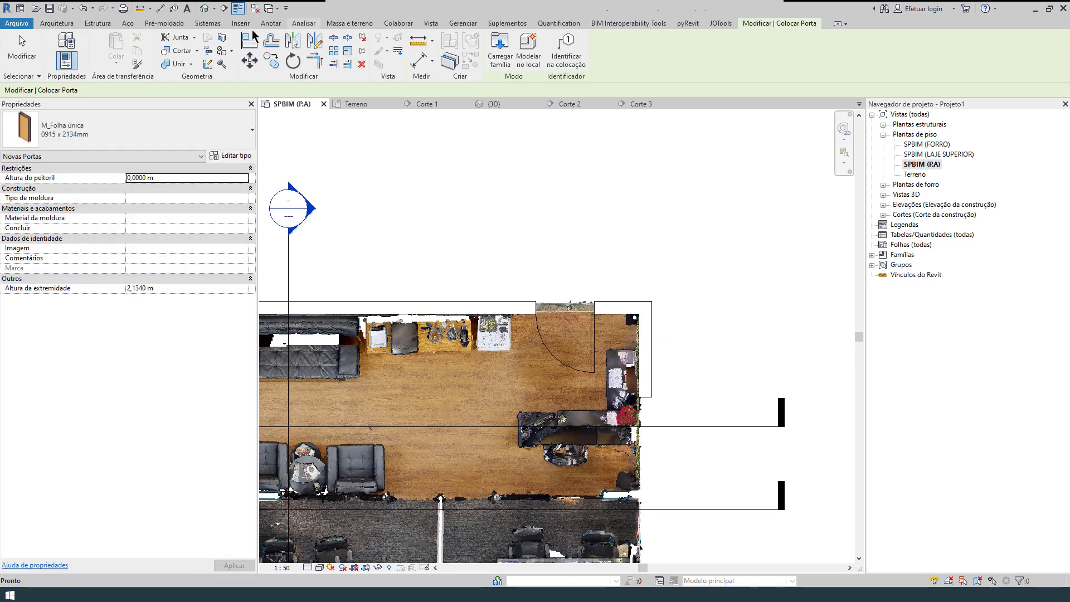
key("Escape")
key("Escape")
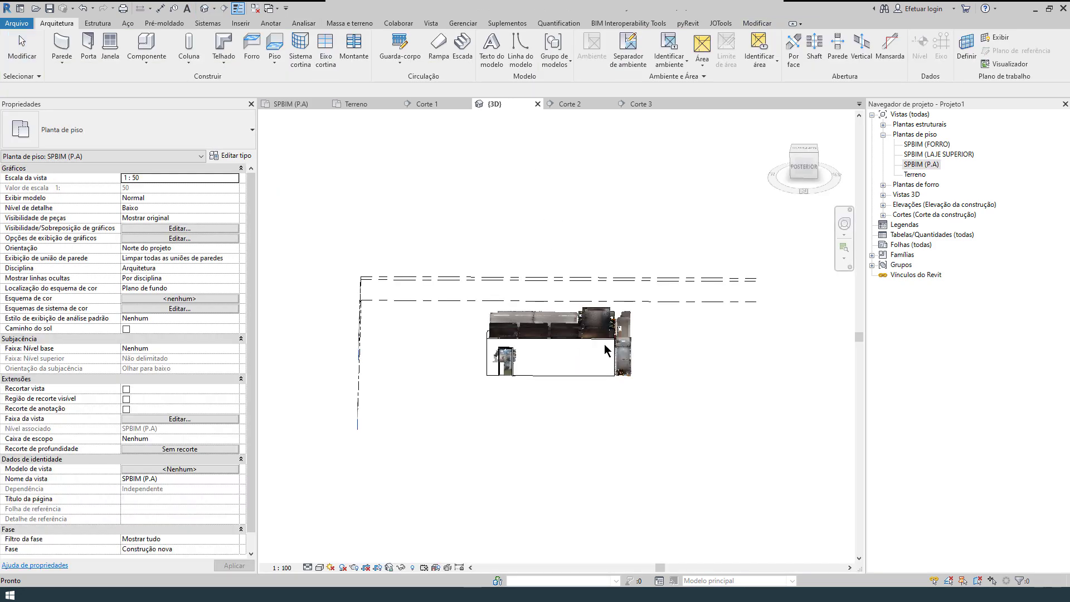
In the {3D} view, turn off the display of all point clouds and check the modelled walls.
middle_click_drag(607, 349, 707, 348, "shift")
scroll(623, 322, "up", 5)
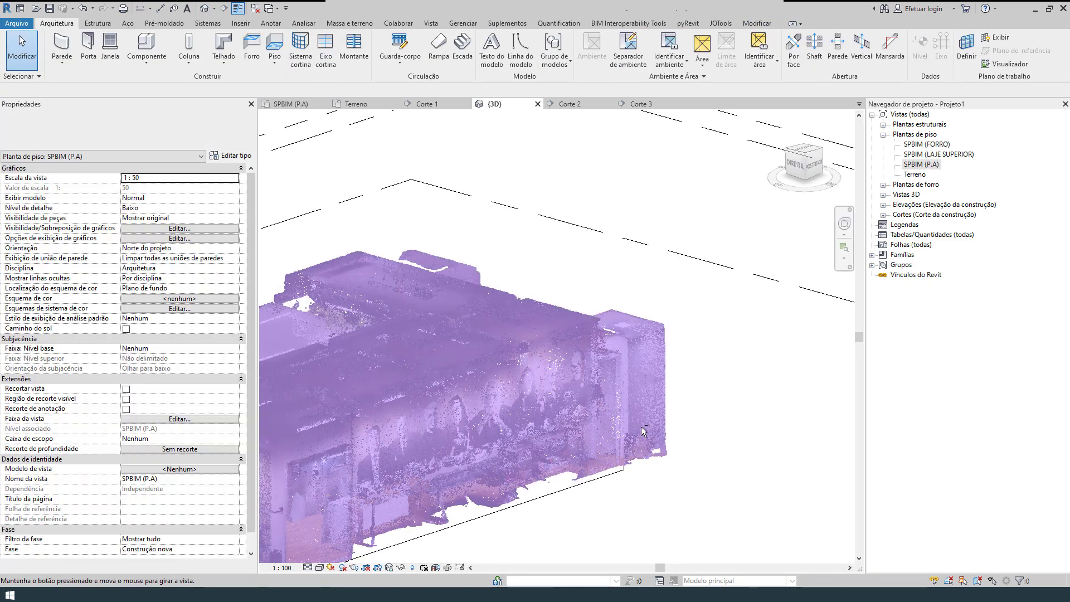
middle_click_drag(641, 425, 674, 402, "shift")
middle_click_drag(507, 383, 624, 334, "shift")
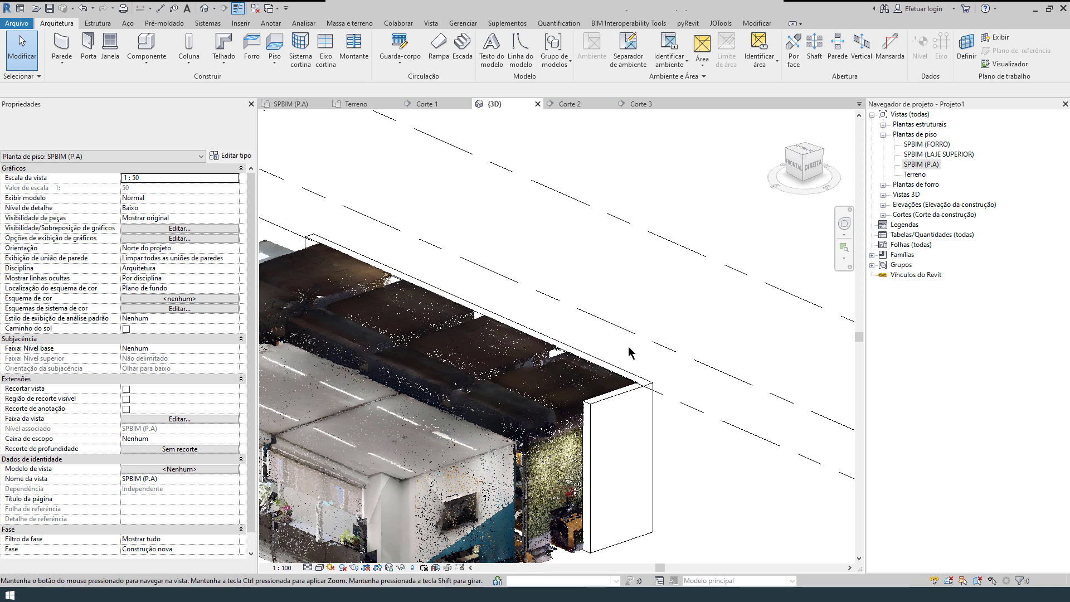
scroll(630, 346, "down", 4)
scroll(684, 422, "up", 1)
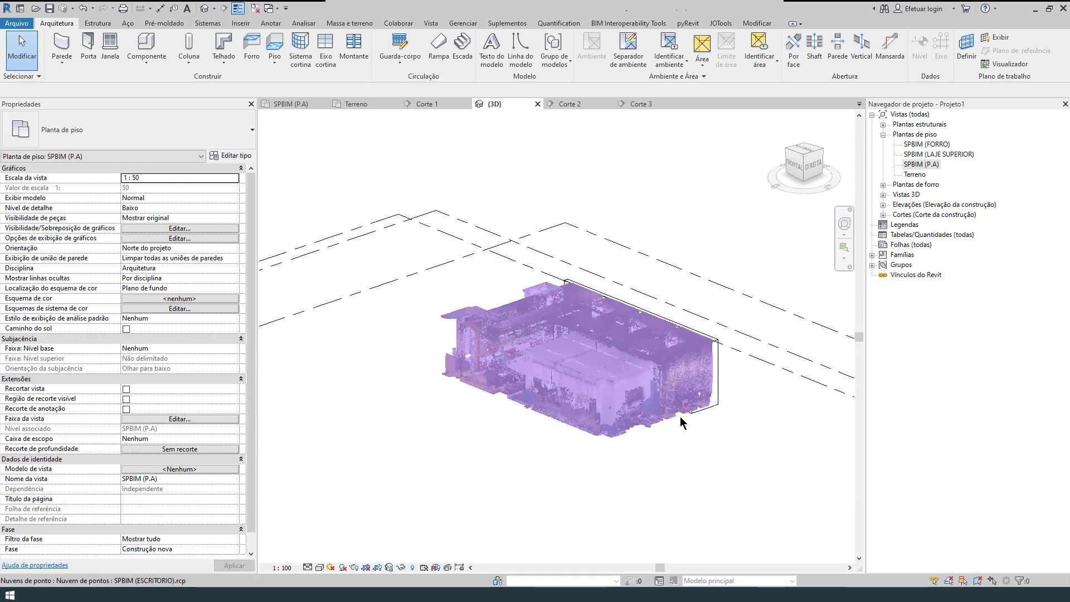
key("v")
key("v")
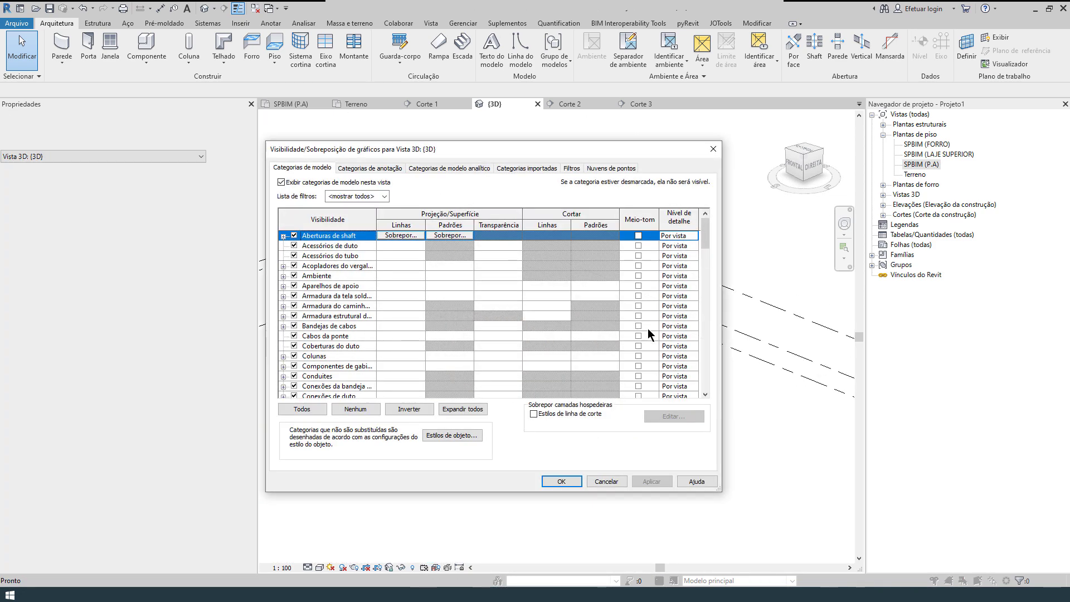
left_click(612, 169)
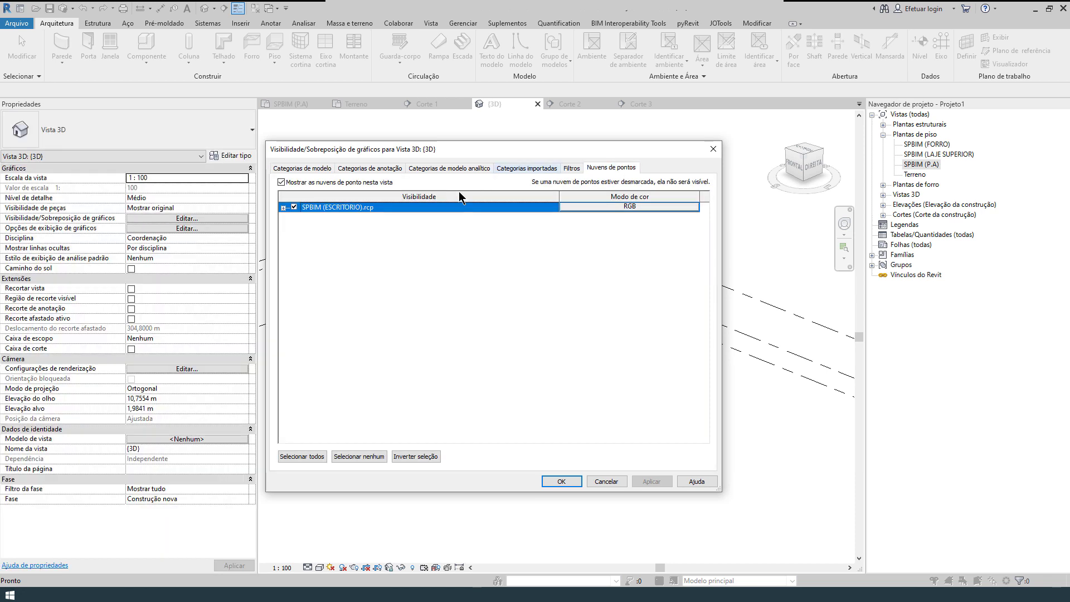
left_click(370, 184)
left_click(561, 482)
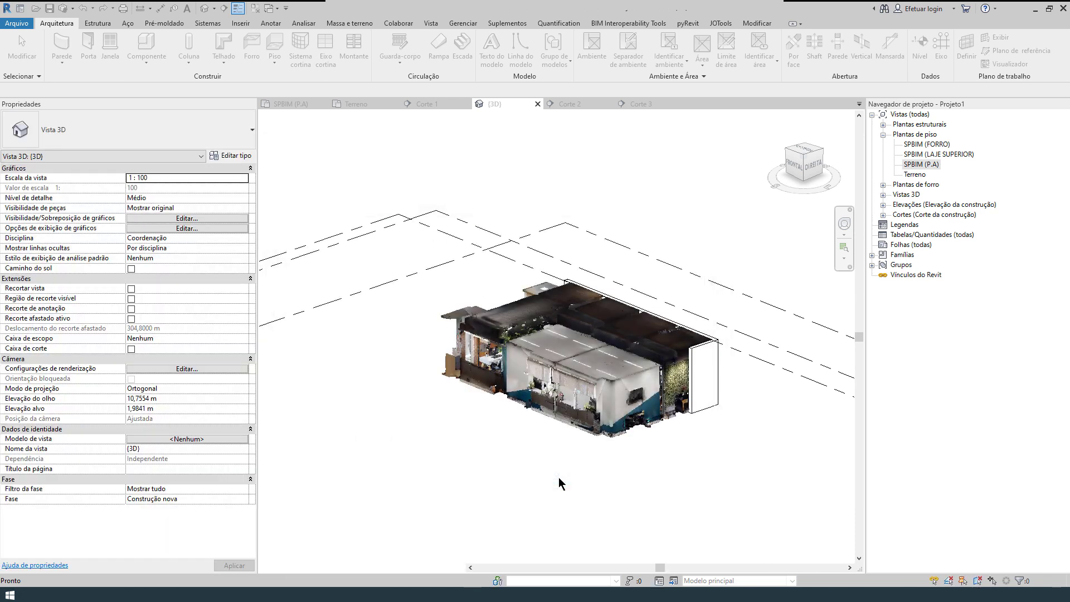
middle_click_drag(694, 405, 776, 398, "shift")
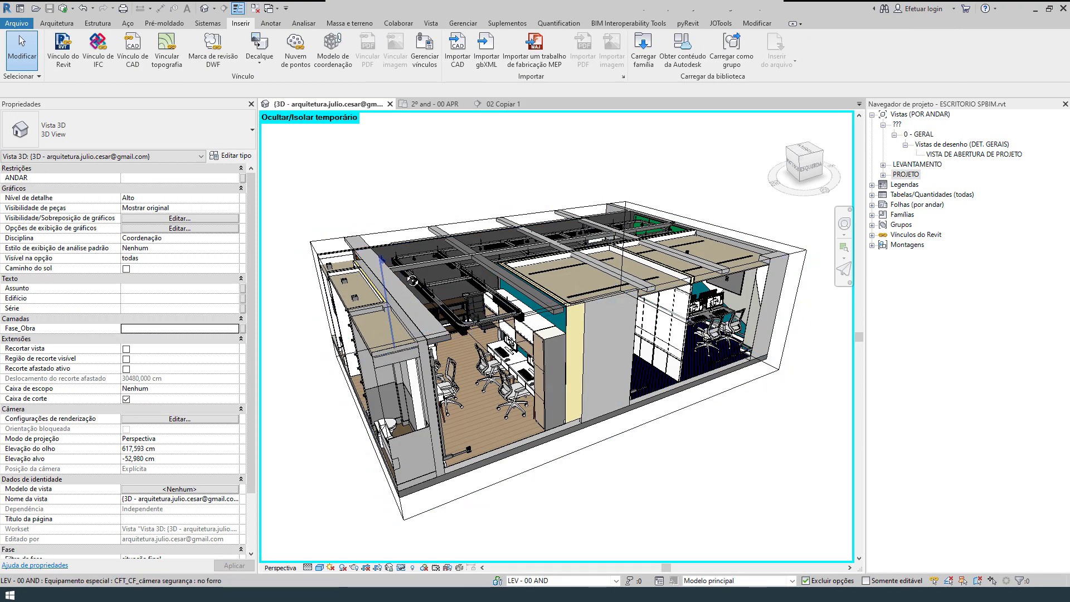
Examine the finished lounge model from inside, around the armchairs, the glass partition and the desks beyond.
middle_click_drag(611, 373, 491, 334, "shift")
middle_click_drag(379, 351, 597, 402, "shift")
scroll(491, 365, "up", 2)
scroll(491, 366, "up", 5)
middle_click_drag(597, 401, 598, 379)
scroll(539, 357, "up", 3)
scroll(540, 362, "up", 1)
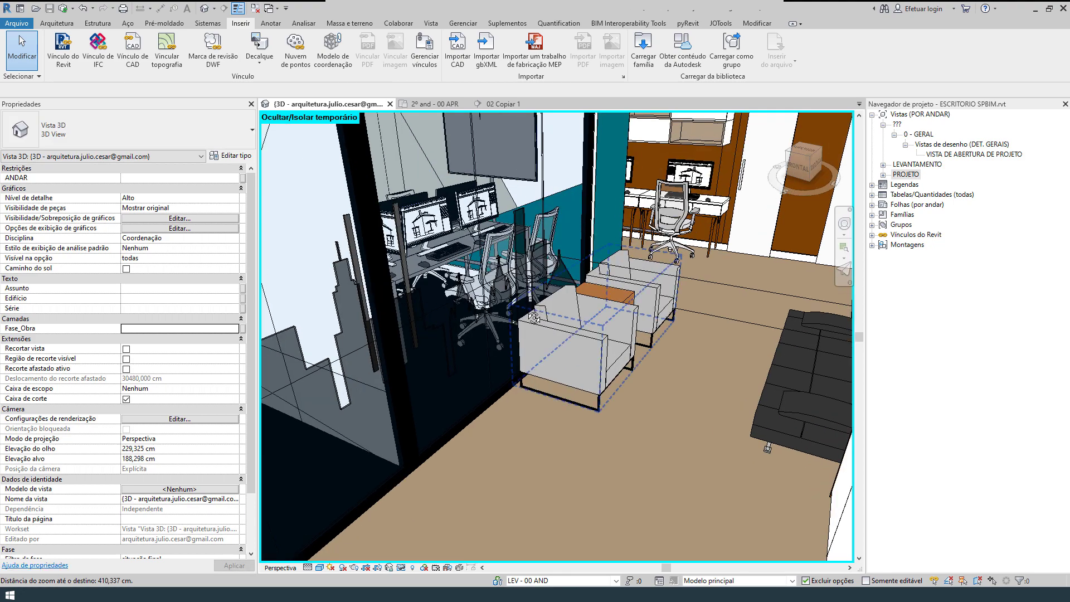
middle_click_drag(539, 362, 496, 326, "shift")
scroll(484, 312, "up", 1)
scroll(485, 313, "up", 1)
key("shift+w")
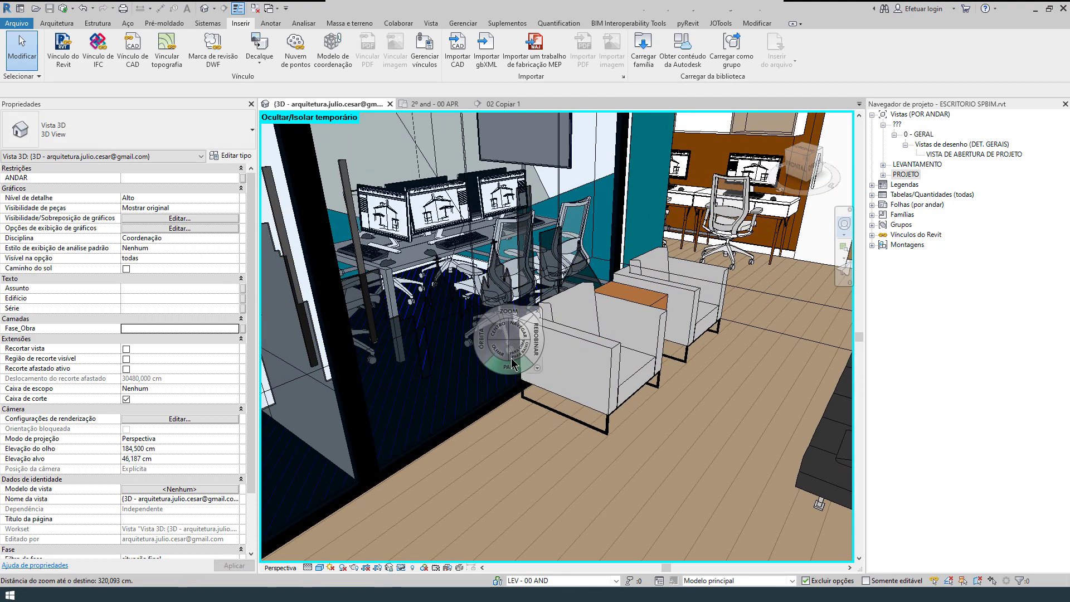
left_click_drag(494, 354, 620, 301)
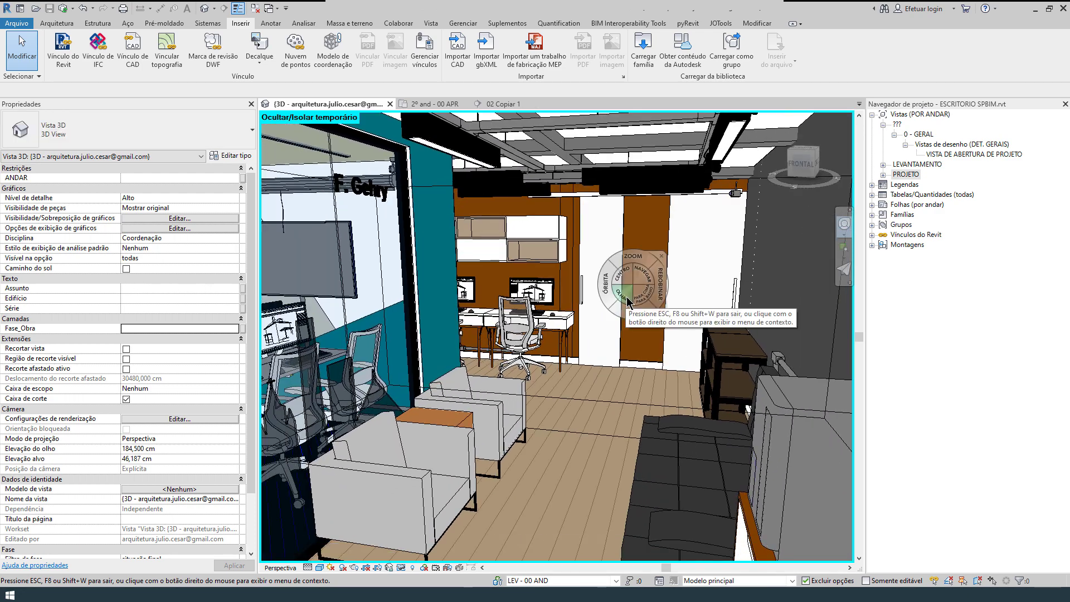
key("shift+w")
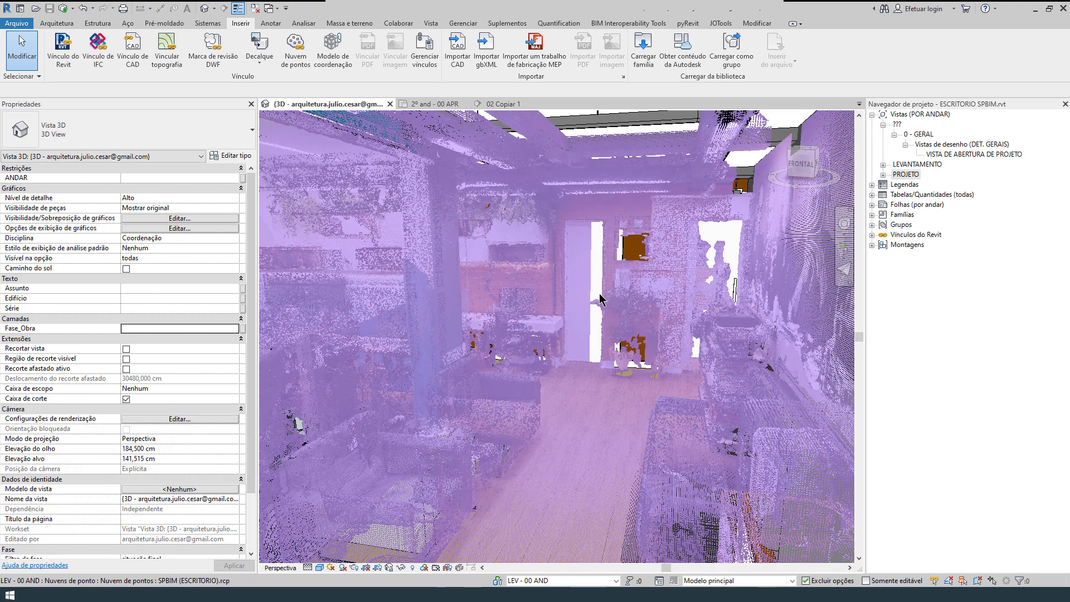
Temporarily isolate the SPBIM (ESCRITORIO).rcp point cloud in the lounge, then bring the model back.
left_click(600, 301)
key("h")
key("i")
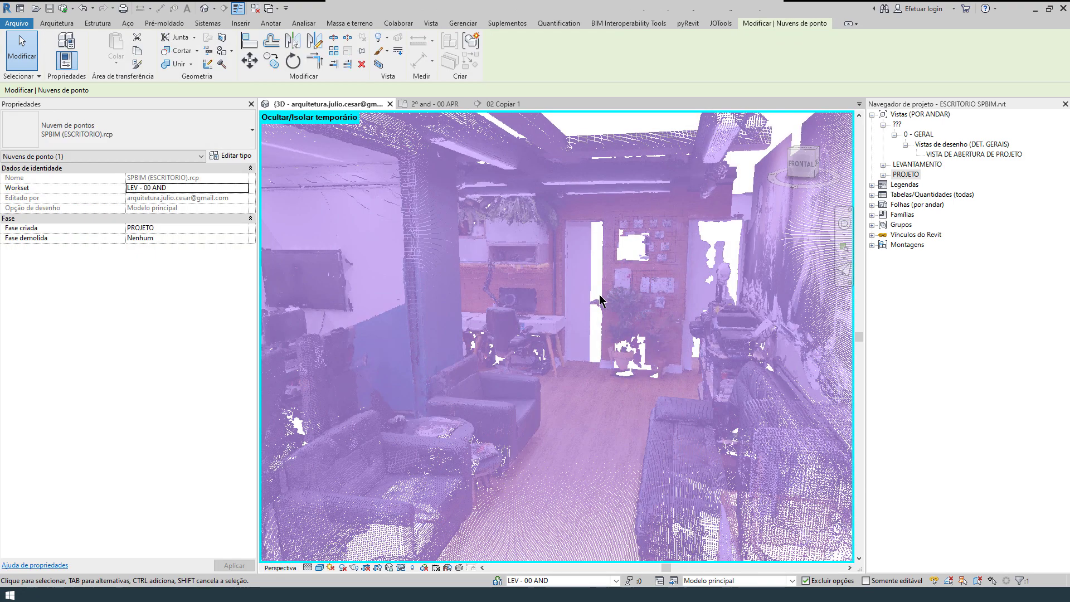
key("Escape")
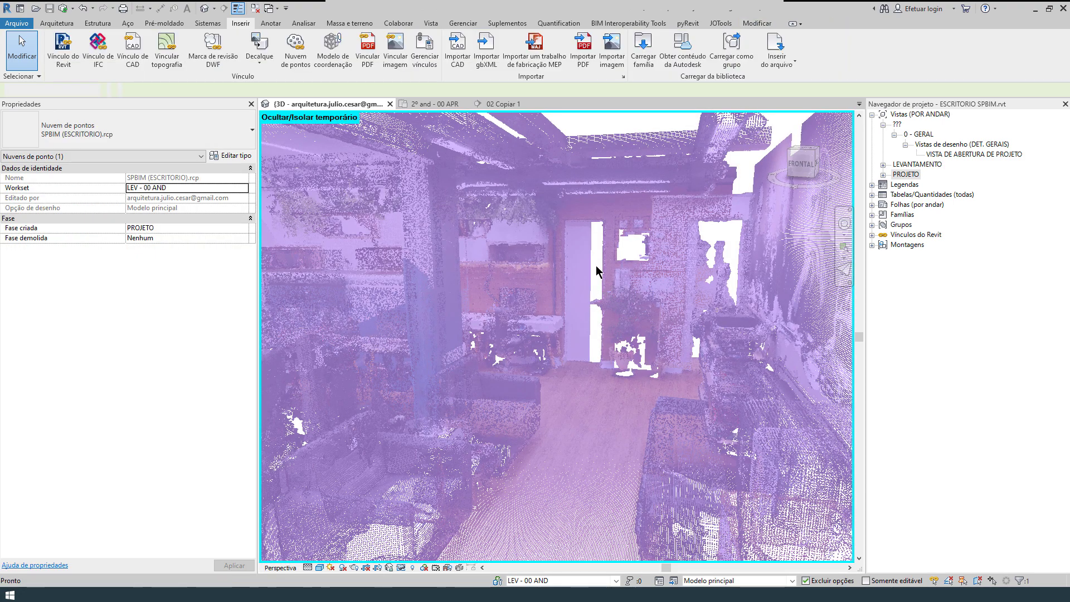
key("ctrl+z")
Compare the modelled workstations with the scan from the aisle between the desks, and turn off the view's section box.
scroll(513, 283, "up", 3)
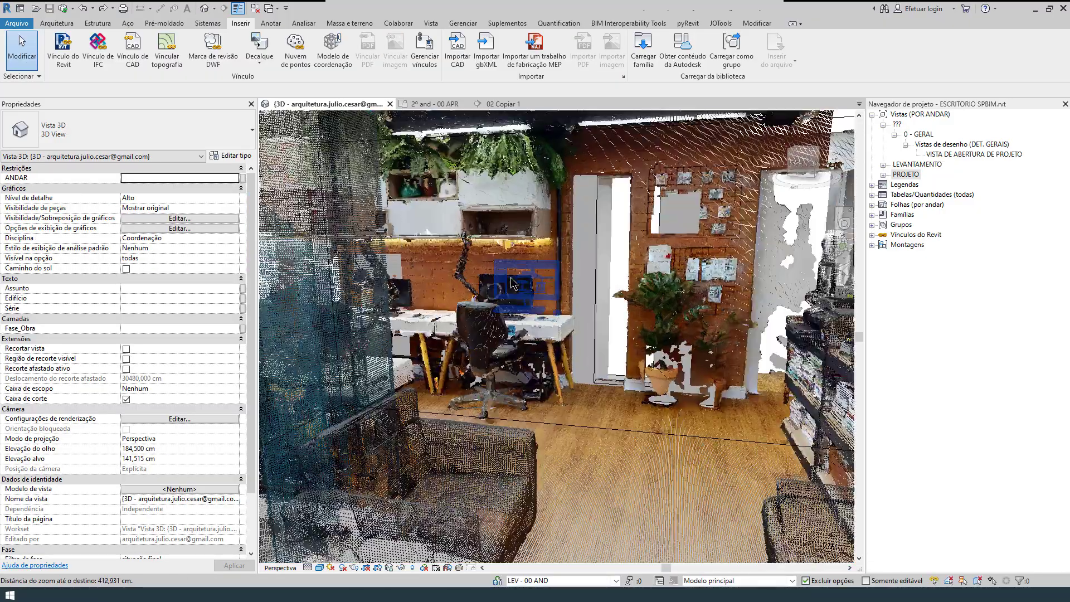
scroll(622, 283, "up", 3)
key("F8")
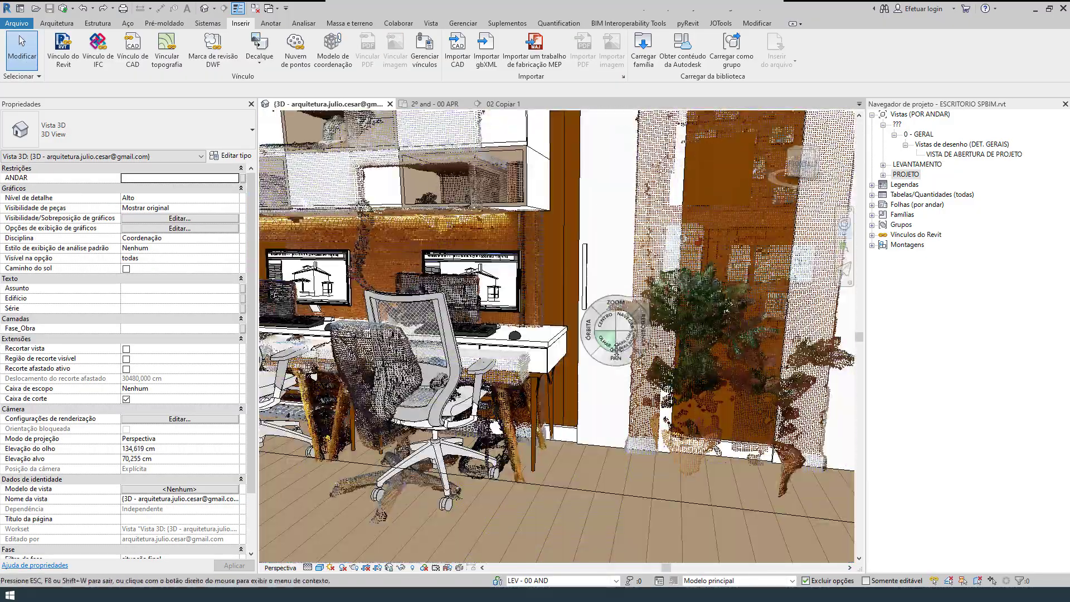
left_click_drag(607, 343, 338, 359)
left_click_drag(496, 390, 312, 318)
left_click_drag(540, 278, 560, 294)
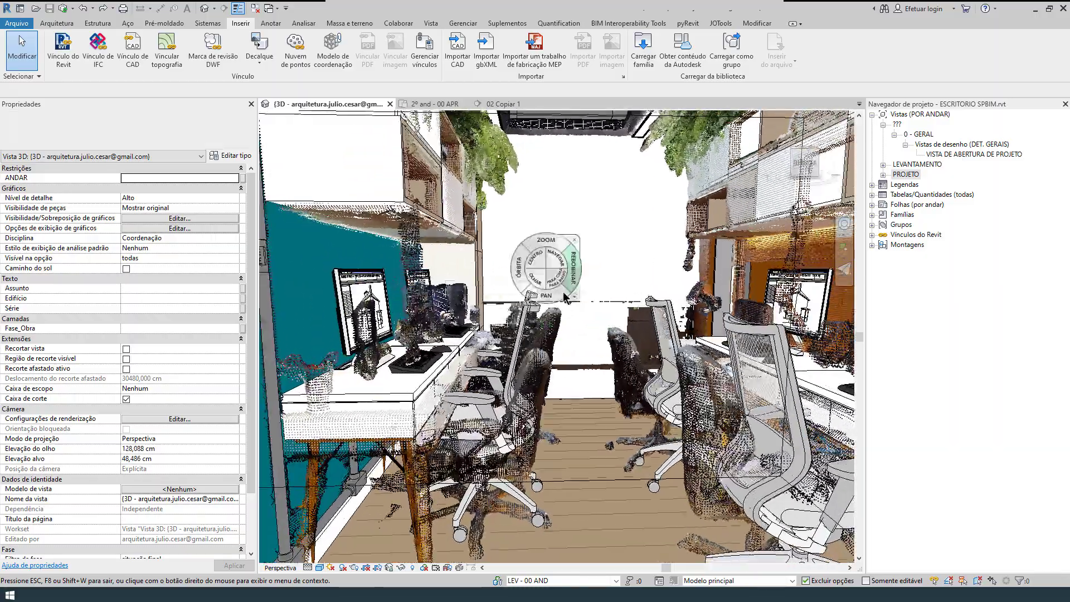
left_click_drag(547, 241, 526, 459)
left_click_drag(552, 314, 580, 502)
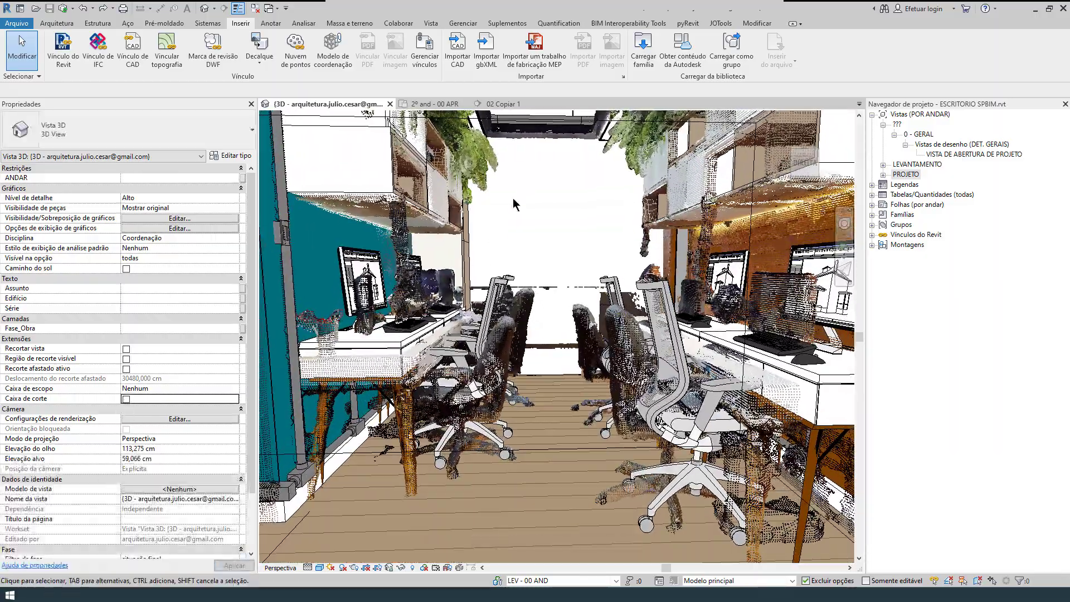
scroll(514, 205, "up", 3)
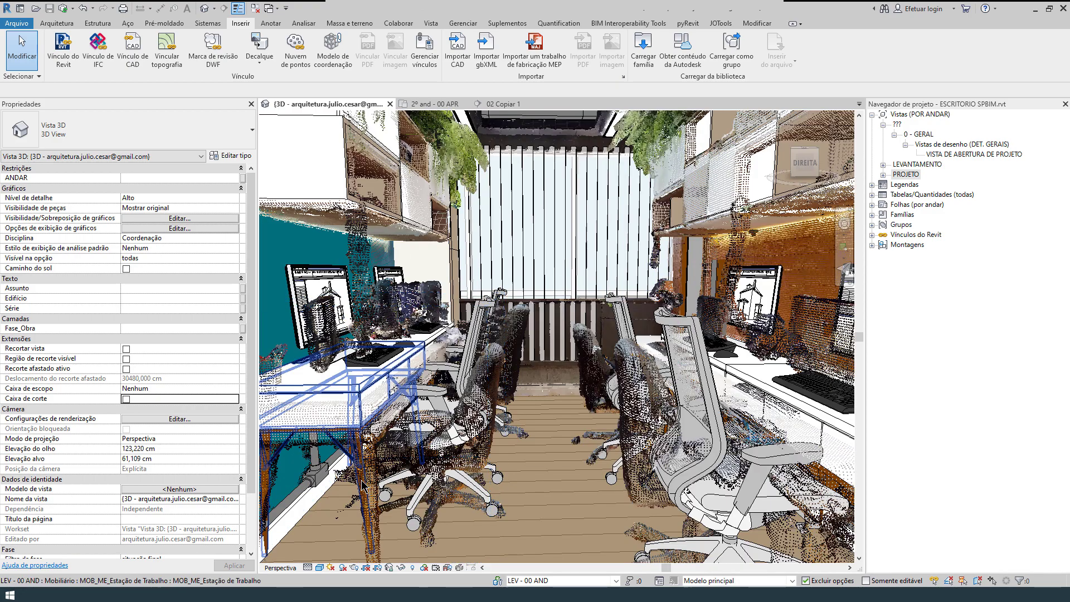
Temporarily isolate the point cloud between the two rows of desks, then reset the isolation.
left_click(538, 393)
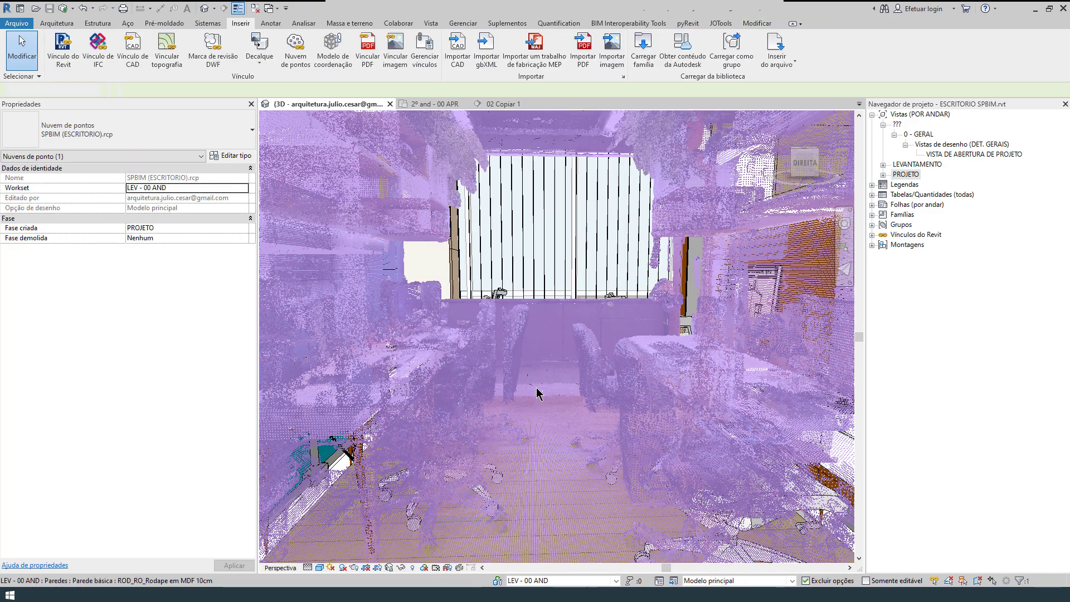
key("Escape")
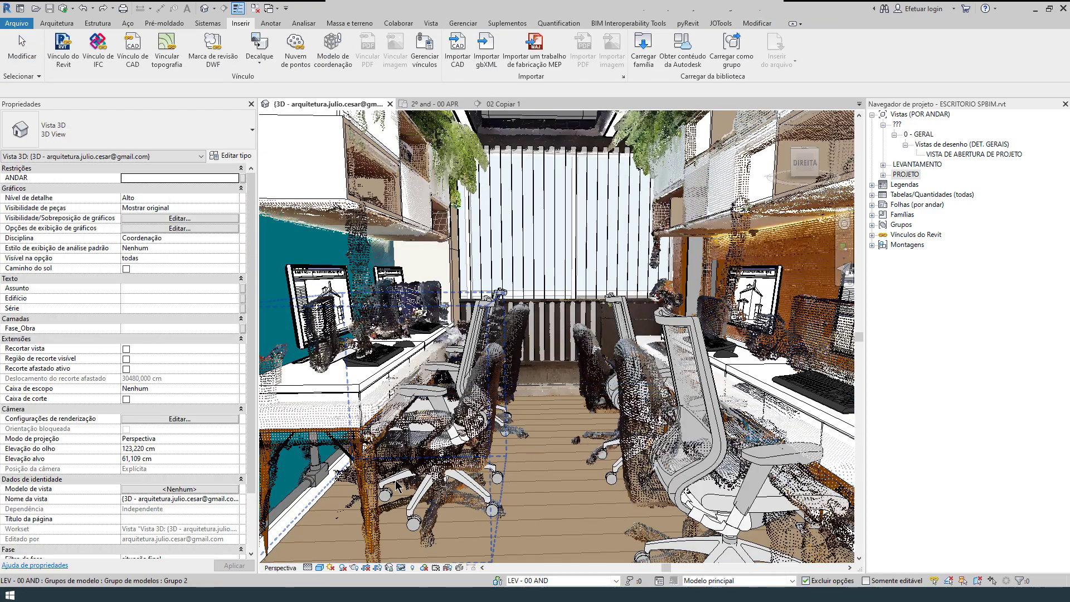
left_click(371, 502)
key("h")
key("i")
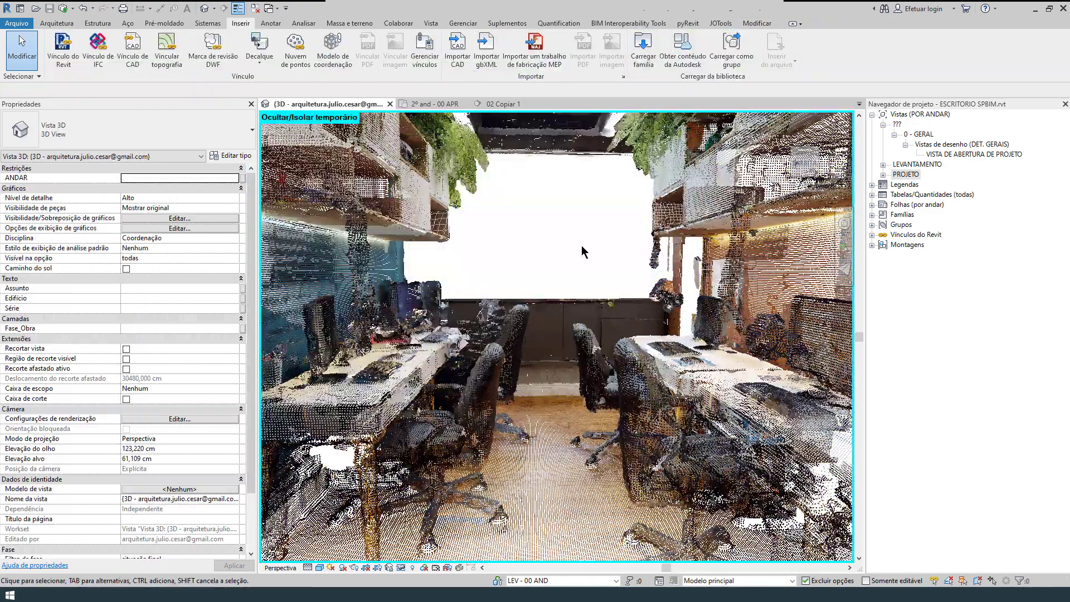
key("h")
key("r")
Inspect the scanned buffet cabinet and minibar with only the point cloud isolated, then restore the full model.
key("shift+w")
left_click_drag(491, 485, 859, 381)
left_click_drag(542, 467, 474, 301)
key("Escape")
left_click(273, 361)
key("h")
key("i")
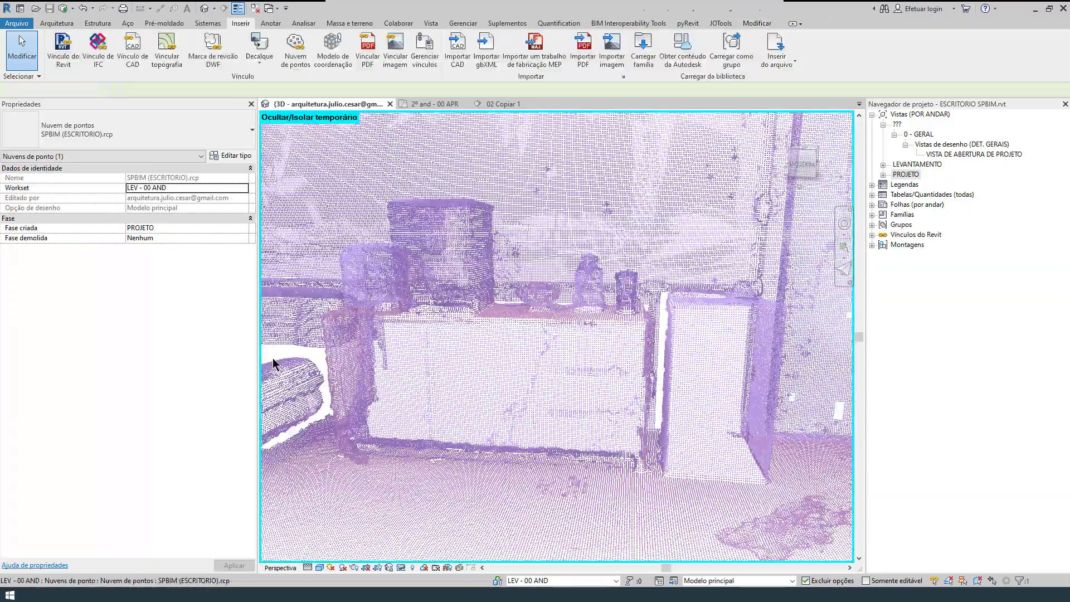
key("h")
key("r")
Temporarily hide the point cloud to inspect the modelled buffet and minibar, then show it again.
left_click(615, 364)
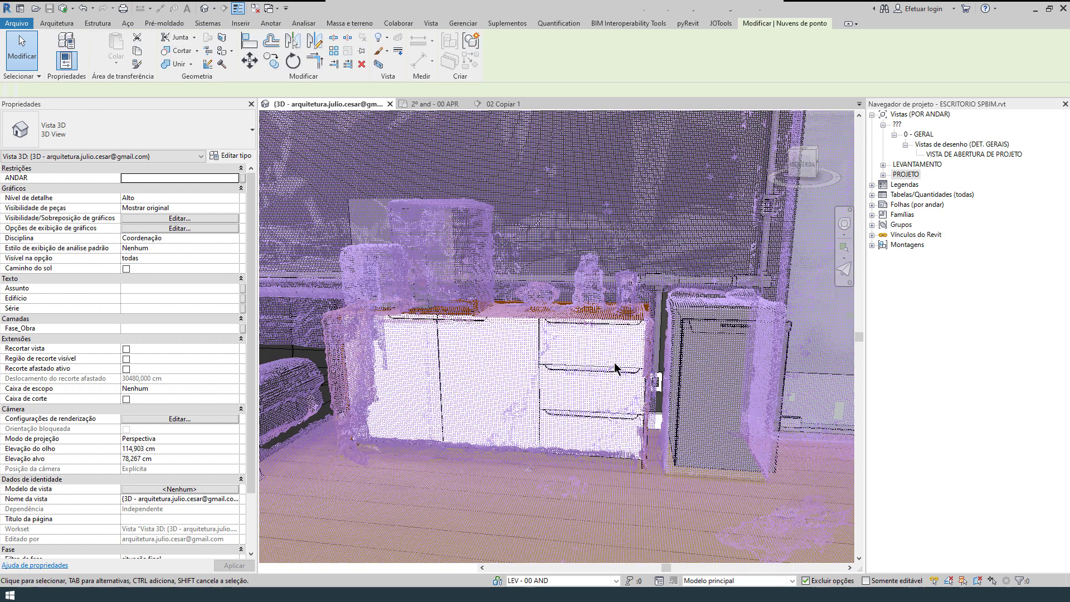
key("h")
key("h")
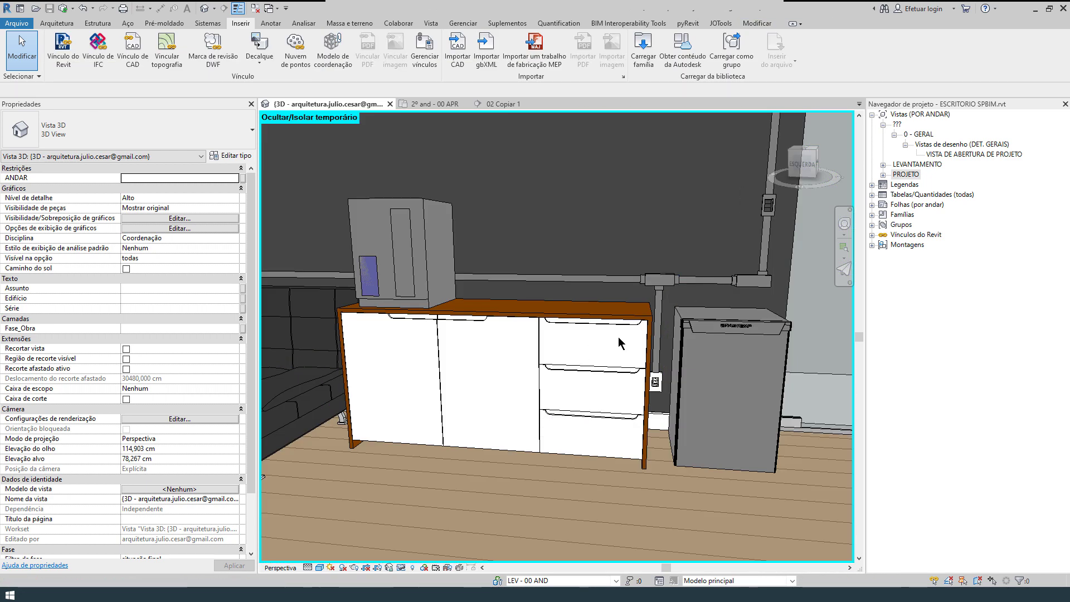
key("h")
key("r")
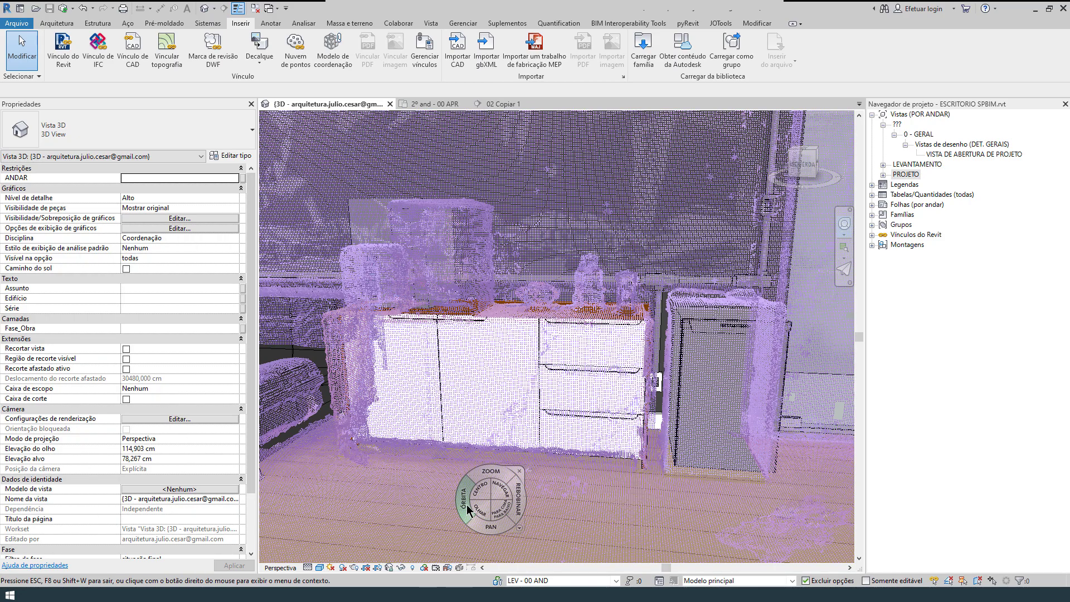
Inspect the scanned shelving unit beside the sofa with the point cloud isolated, then reset the isolation.
mouse_move(474, 506)
left_mouse_down()
mouse_move(438, 502)
mouse_move(475, 487)
left_mouse_up()
key("Escape")
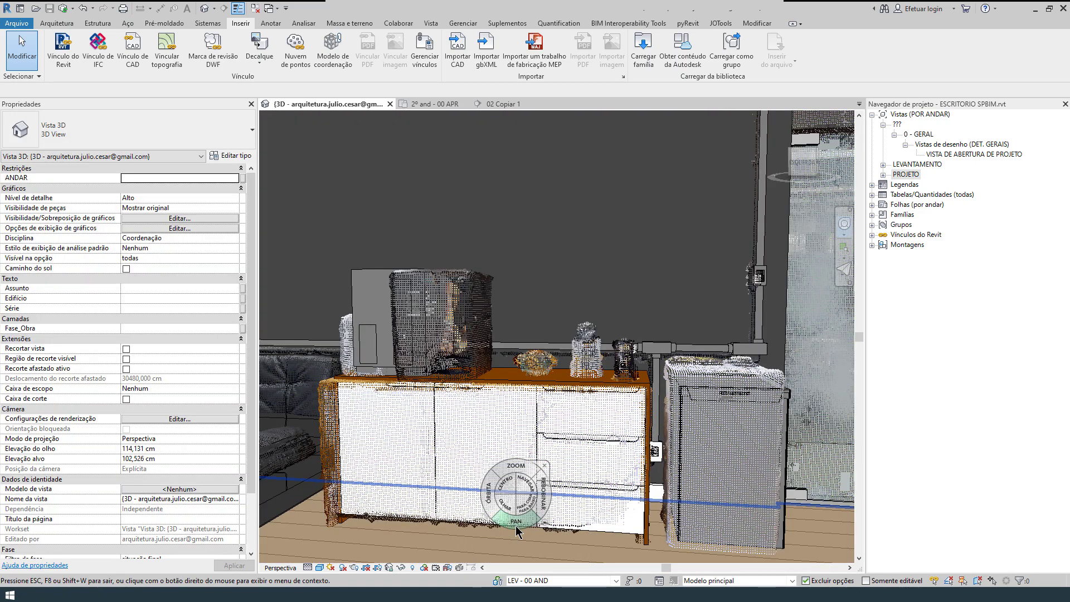
left_click_drag(526, 482, 446, 455)
left_click(444, 451)
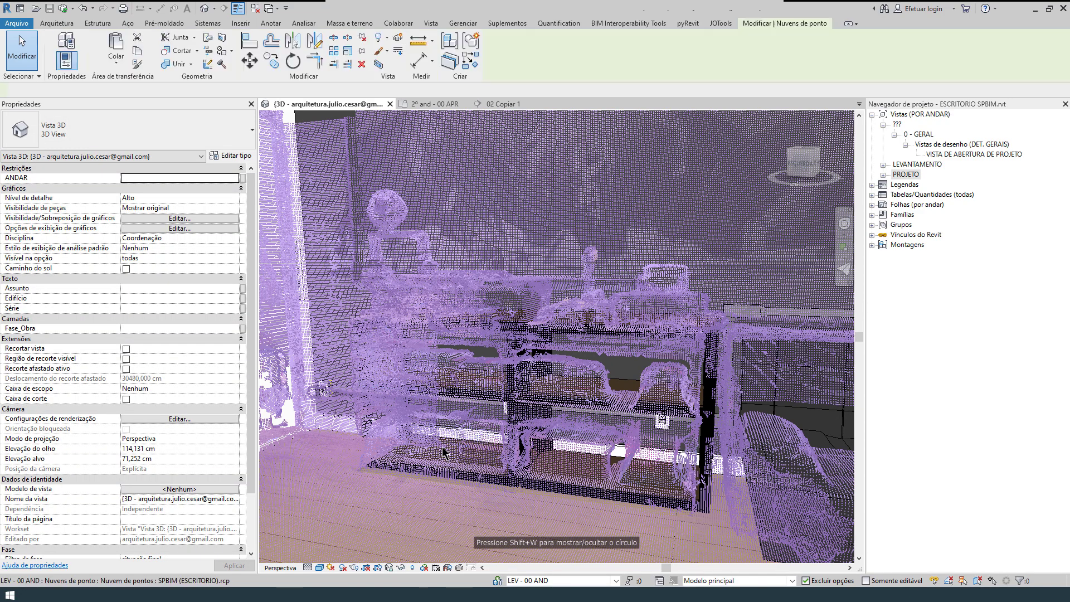
key("h")
key("i")
key("Escape")
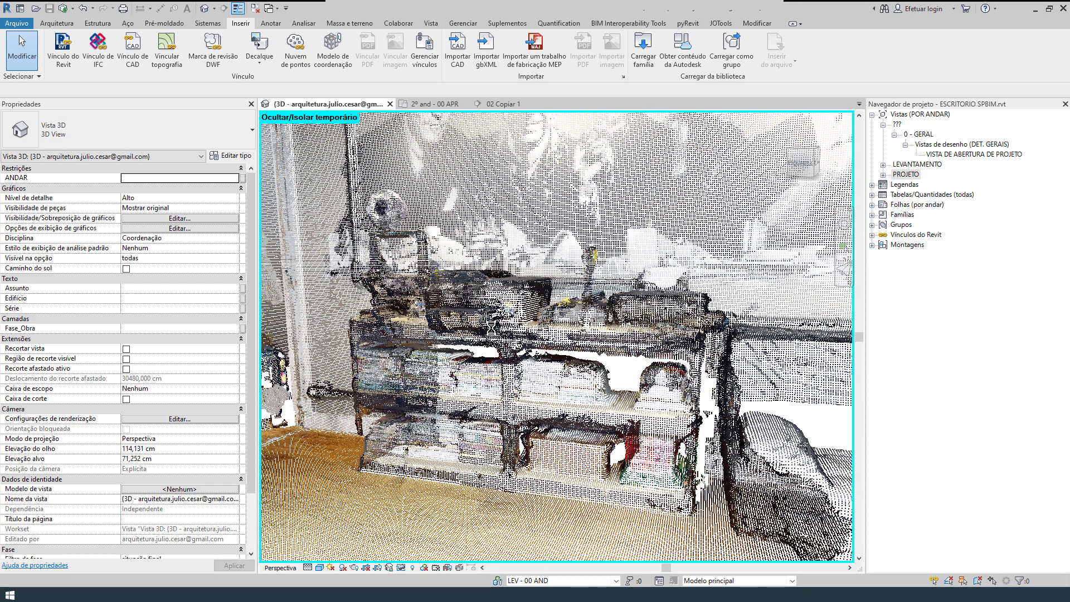
key("h")
key("r")
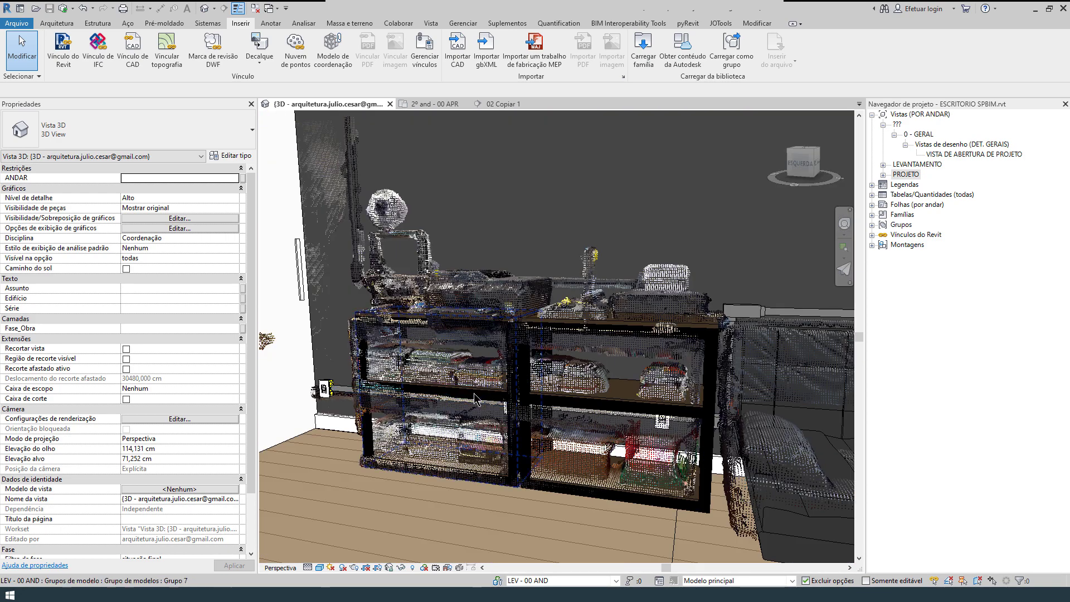
Temporarily isolate the modelled shelving group to inspect it alone, then restore all elements.
left_click(475, 399)
key("h")
key("i")
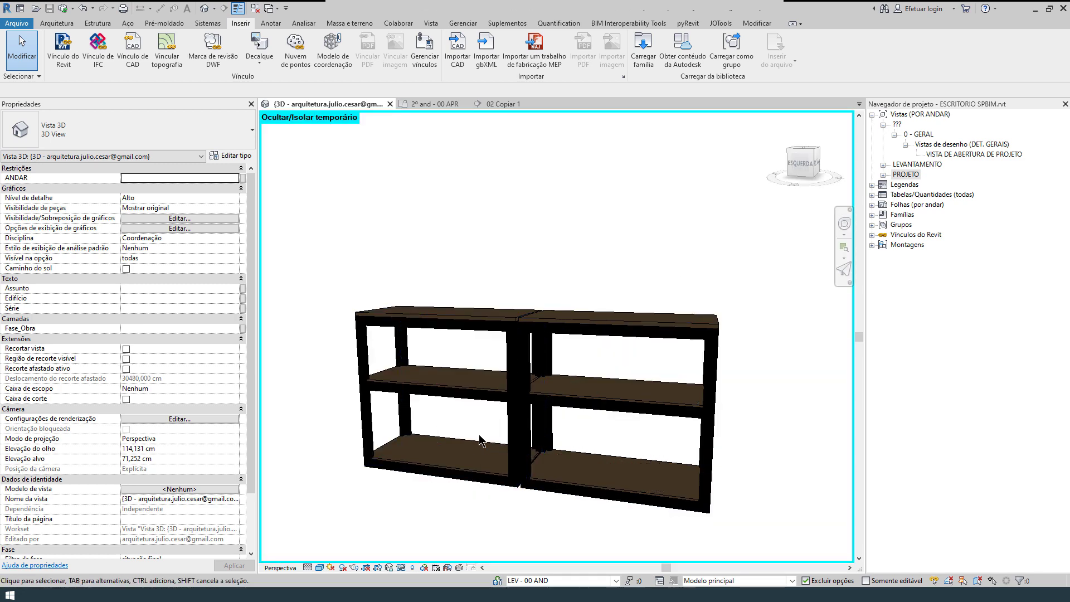
left_click(320, 567)
left_click(360, 540)
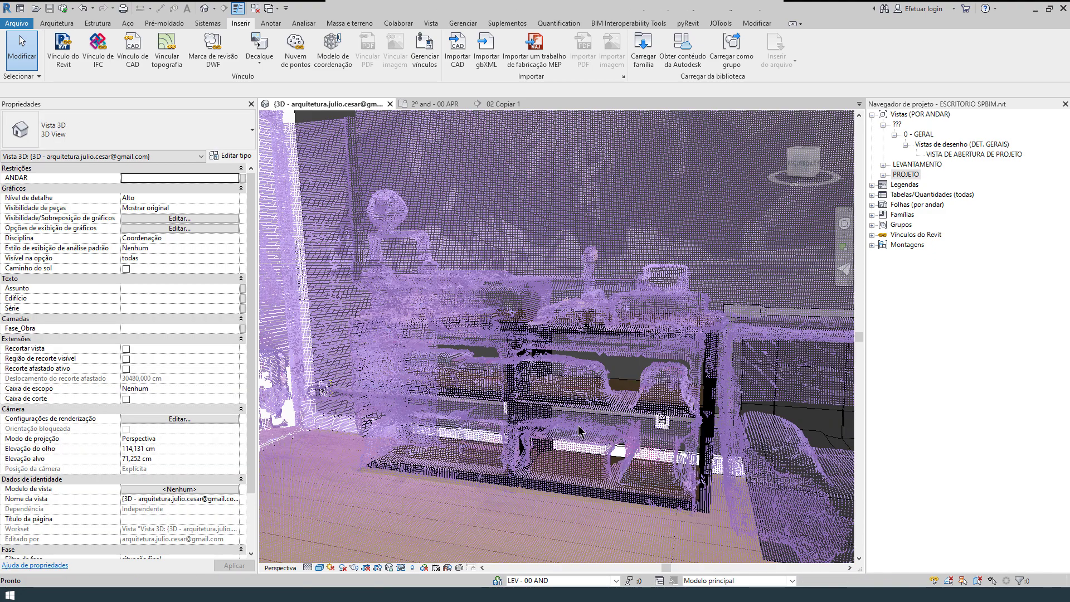
Temporarily isolate the modelled MAR_MA_Buffet 180x50cm cabinet beyond the sofa, then restore the model and scan around it.
key("F8")
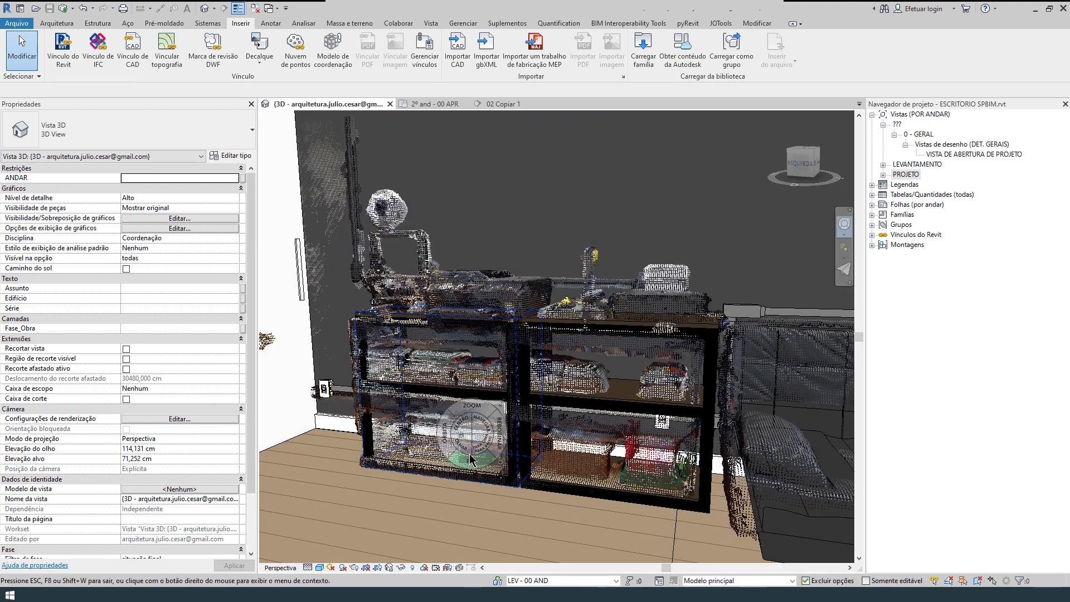
left_click_drag(772, 437, 755, 431)
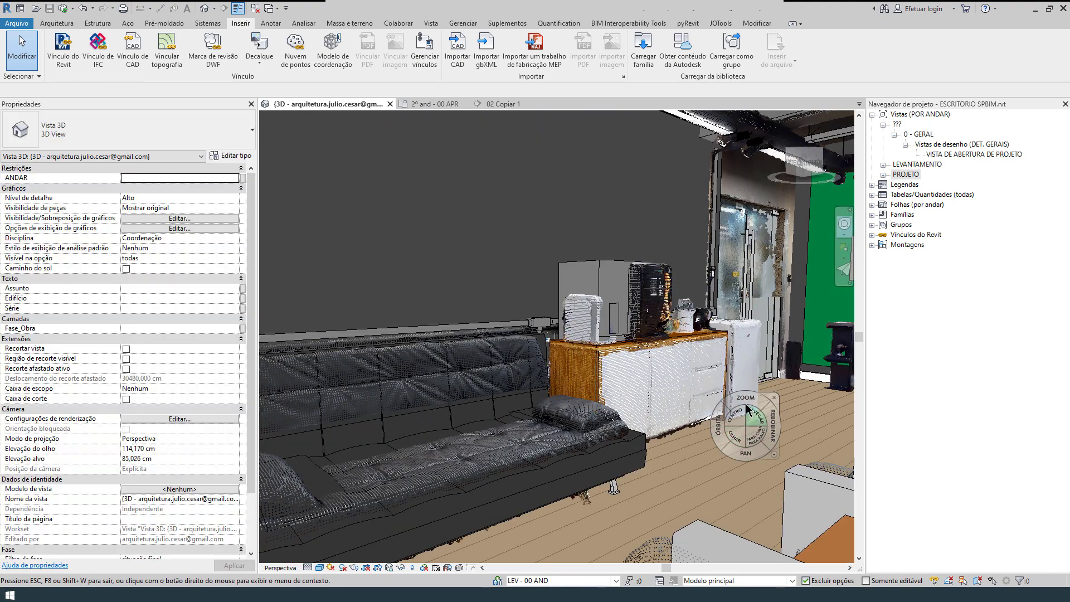
mouse_move(754, 377)
left_mouse_down()
mouse_move(752, 369)
mouse_move(748, 381)
left_mouse_up()
left_click_drag(703, 467, 689, 480)
key("Escape")
left_click(398, 361)
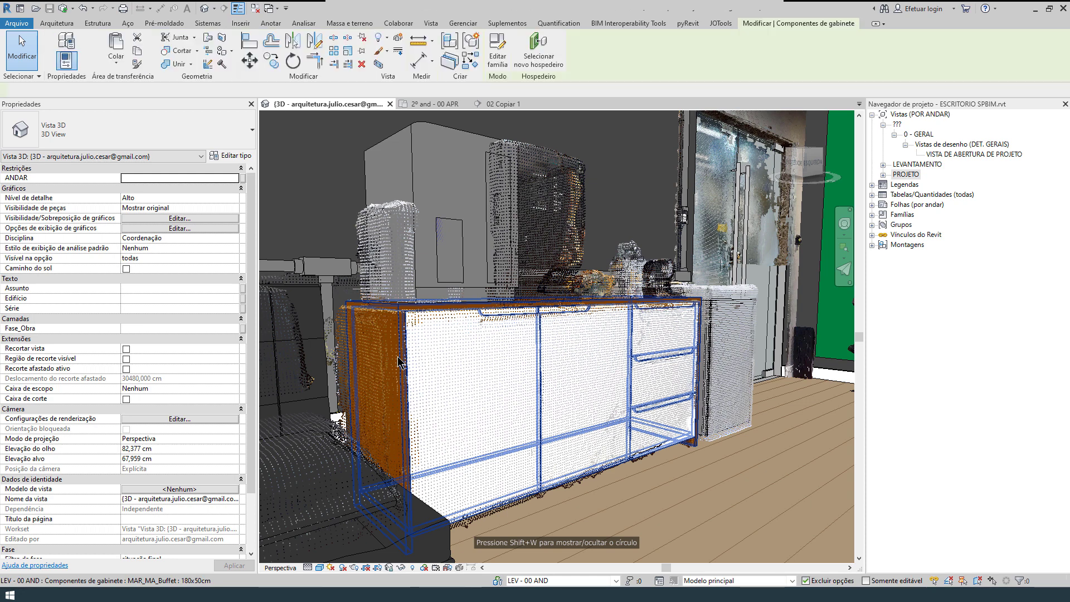
key("h")
key("i")
key("Escape")
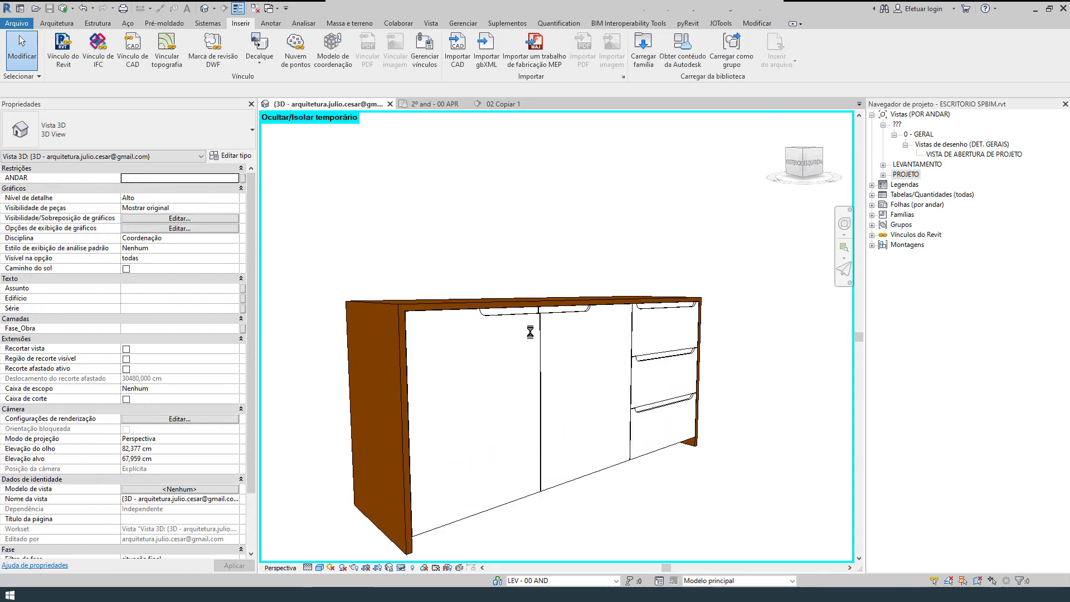
key("h")
key("r")
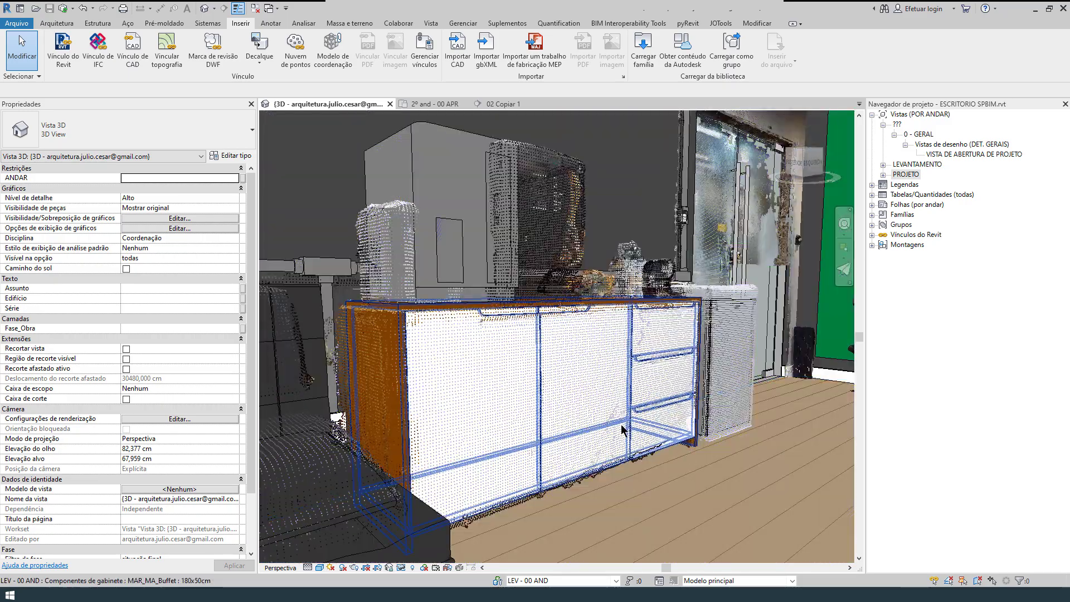
scroll(612, 432, "down", 4)
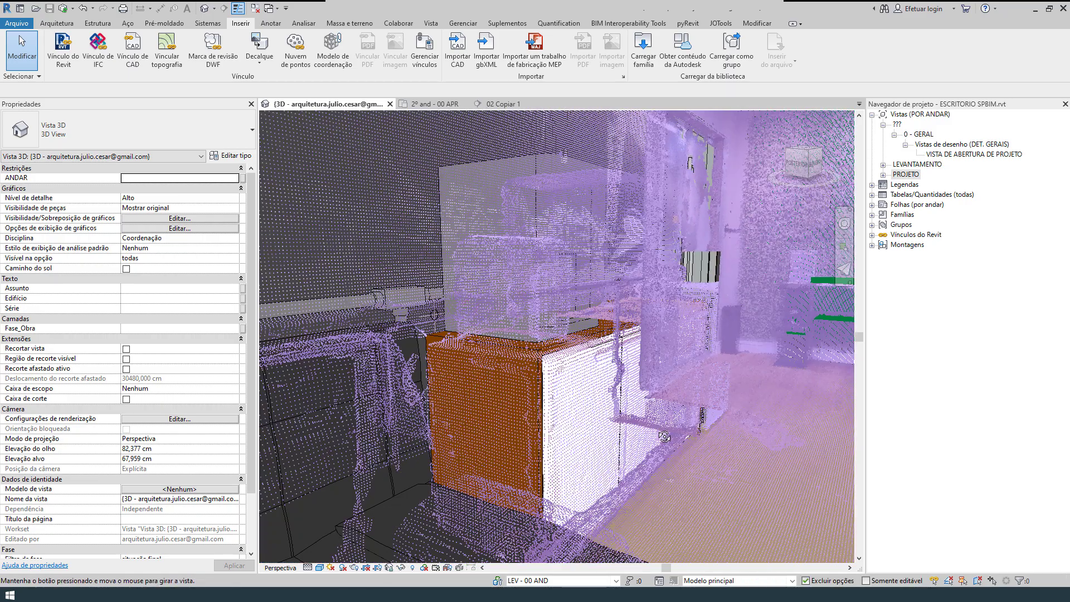
scroll(612, 432, "down", 2)
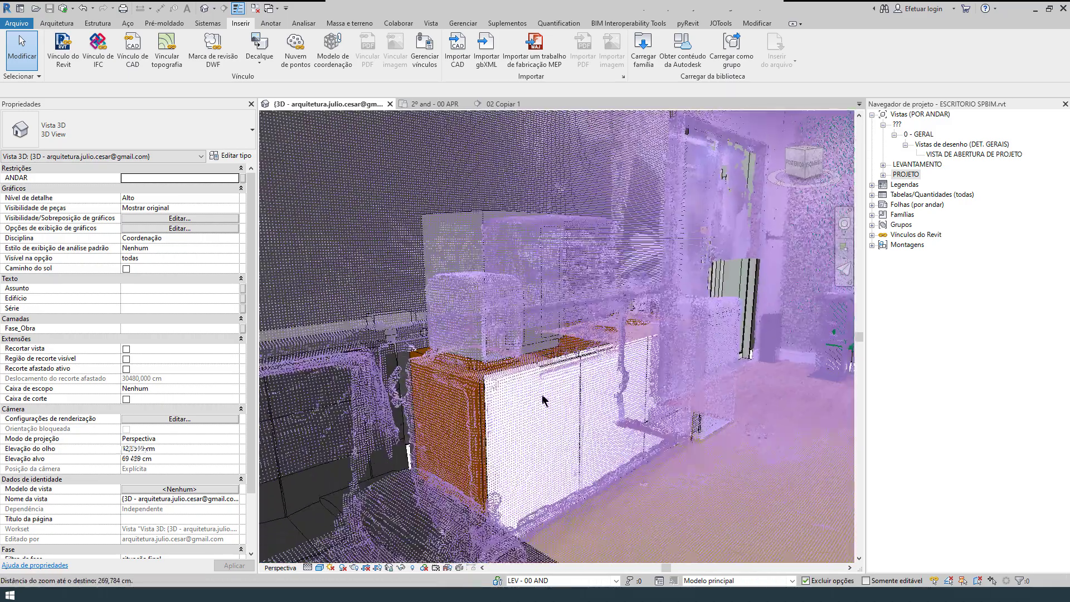